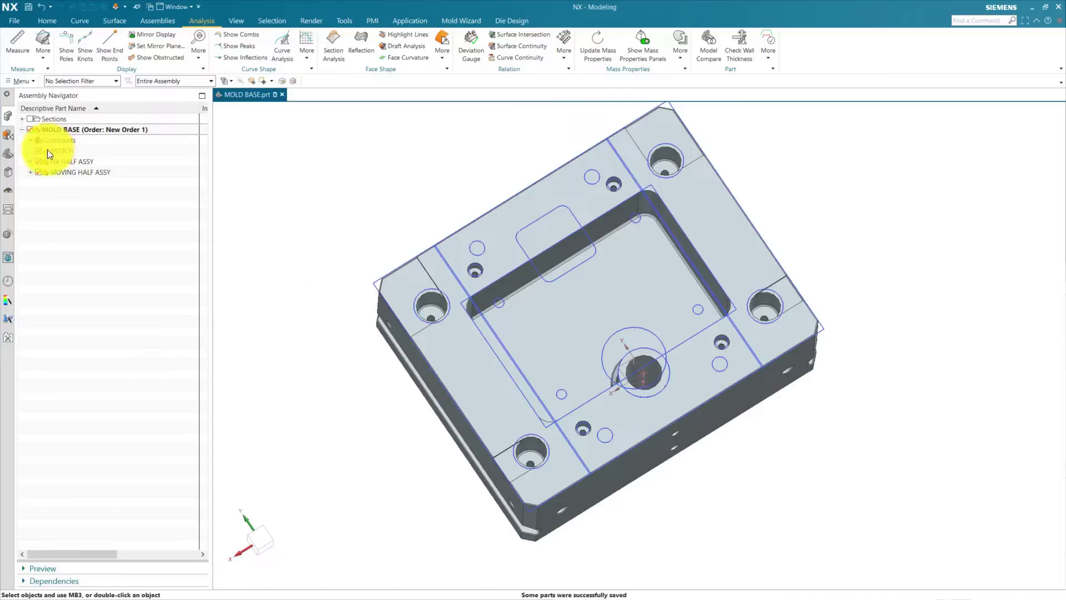
Step: Expand FIX HALF ASSY and MOVING HALF ASSY in the mold base's assembly tree to list their components
click(31, 161)
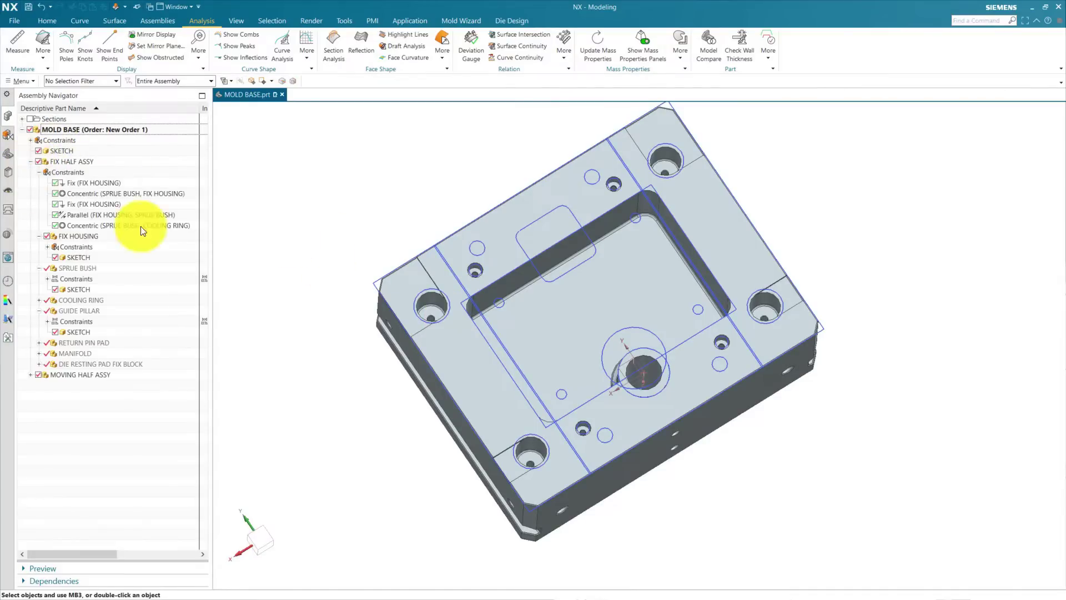
click(31, 376)
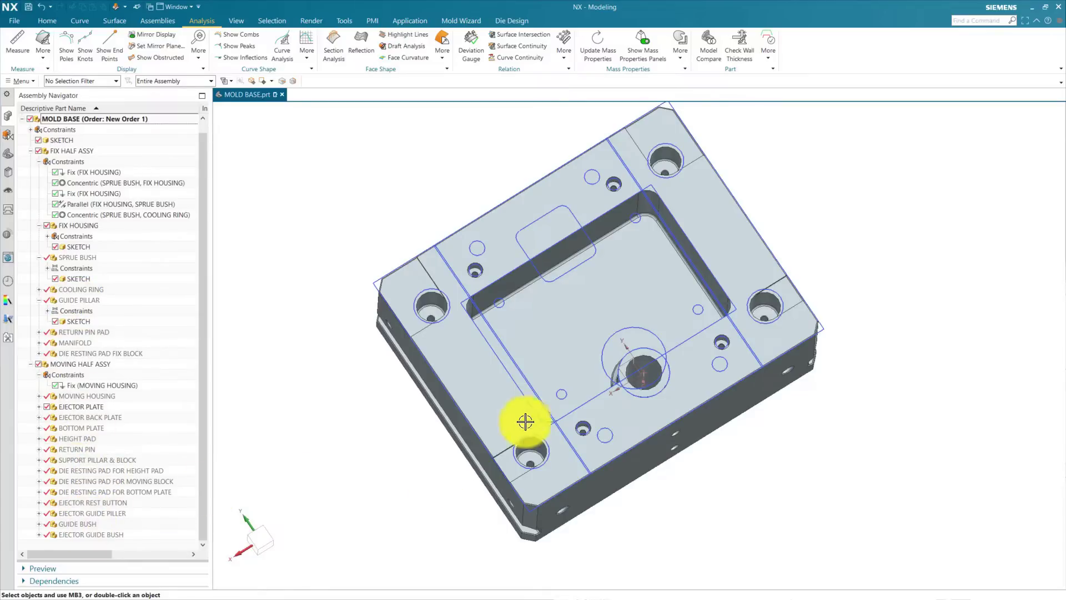
scroll(519, 373, down, 2)
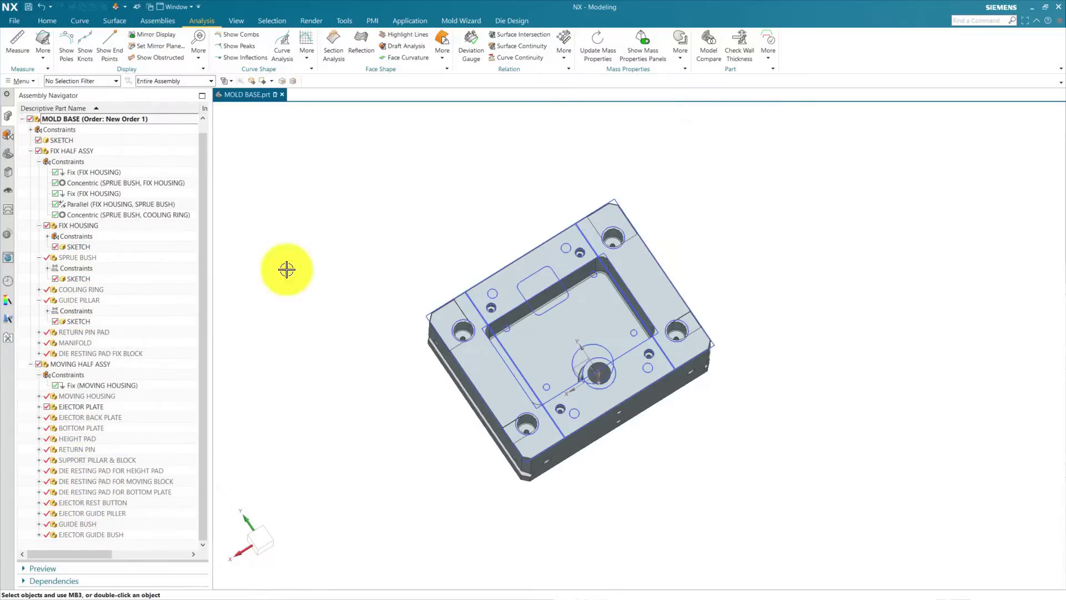
Step: Highlight the FIX HOUSING, SPRUE BUSH and COOLING RING components one after another and examine each in the model
click(78, 225)
scroll(426, 427, up, 3)
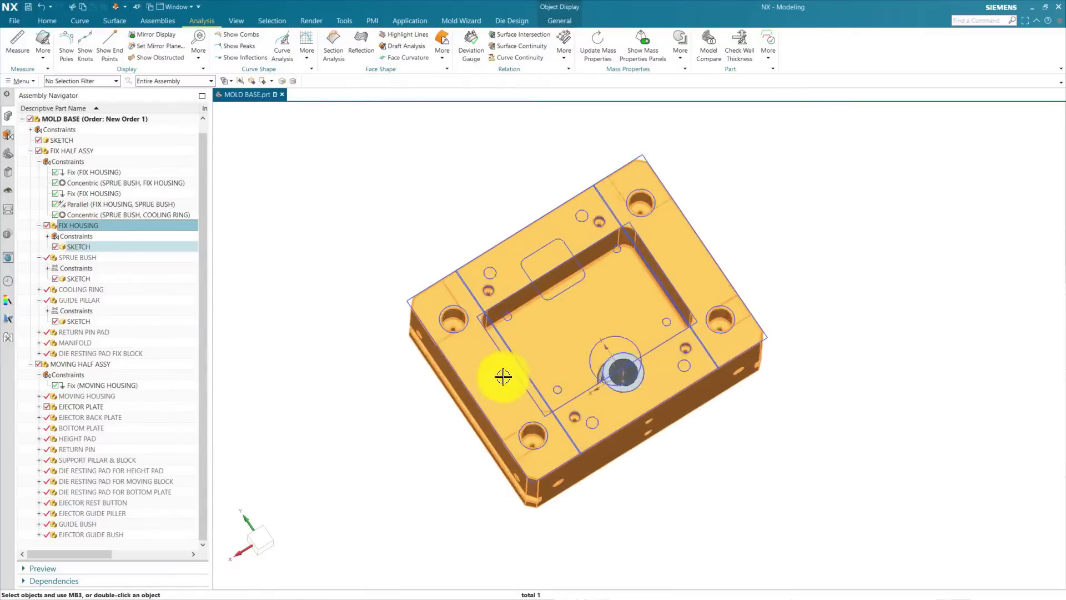
middle_drag(386, 468, 381, 445)
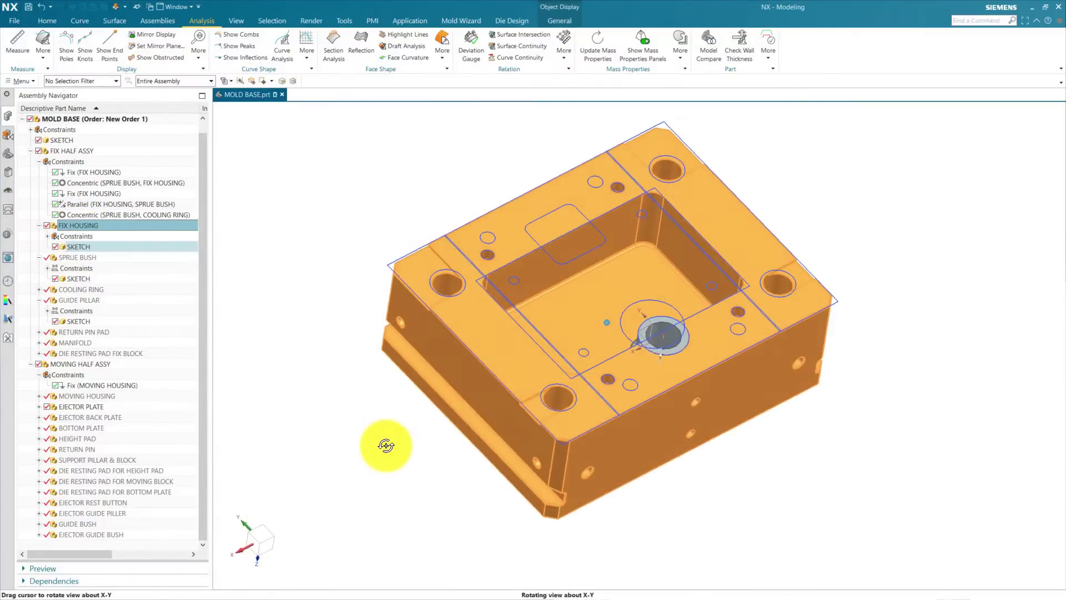
click(75, 258)
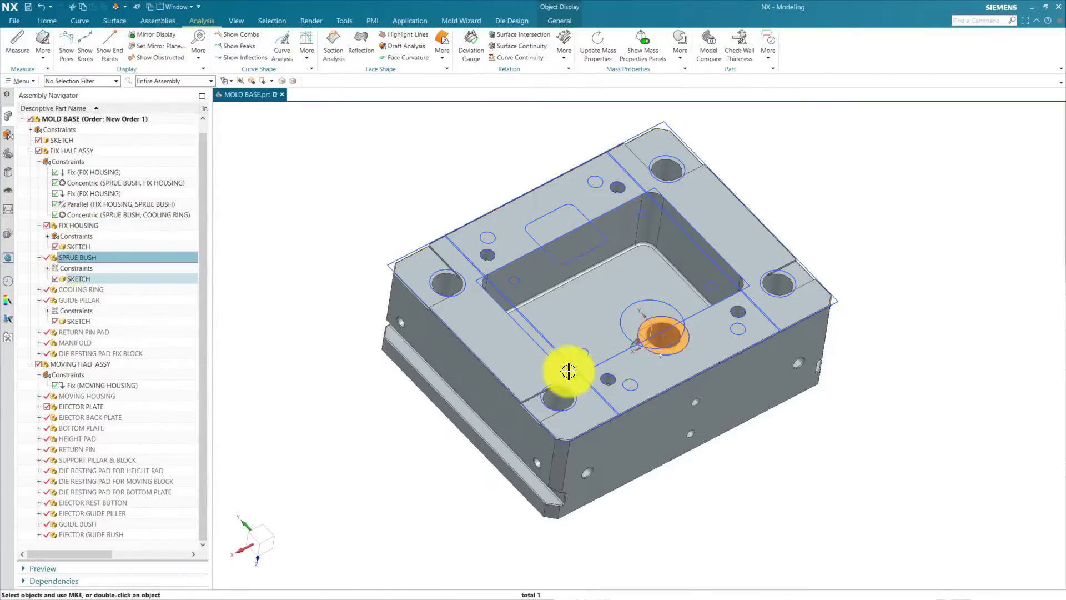
middle_drag(572, 369, 624, 393)
scroll(572, 359, up, 3)
click(88, 287)
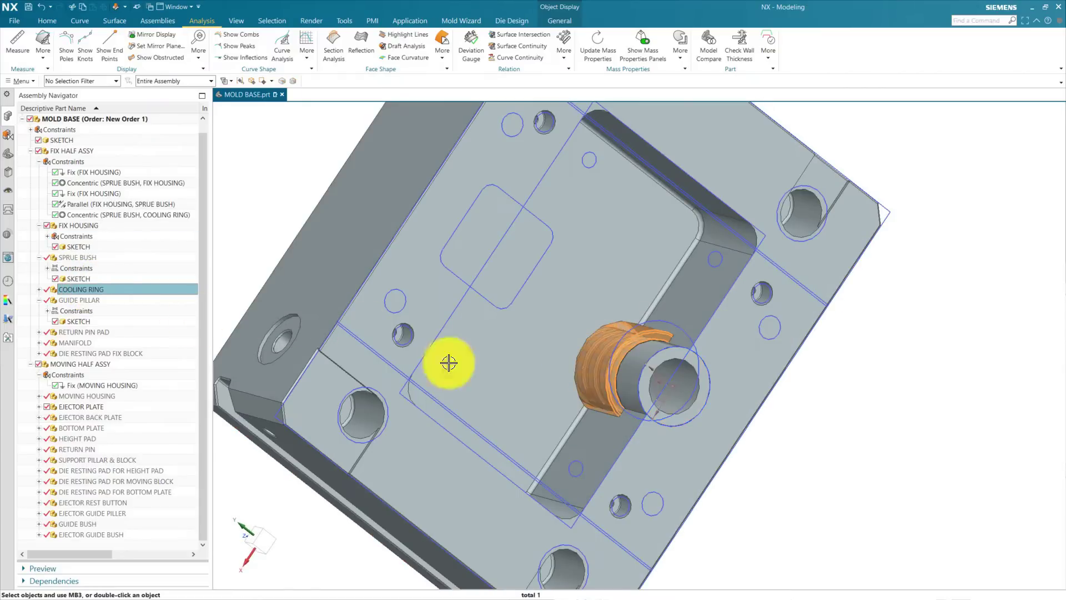
scroll(448, 362, down, 3)
middle_drag(774, 475, 752, 431)
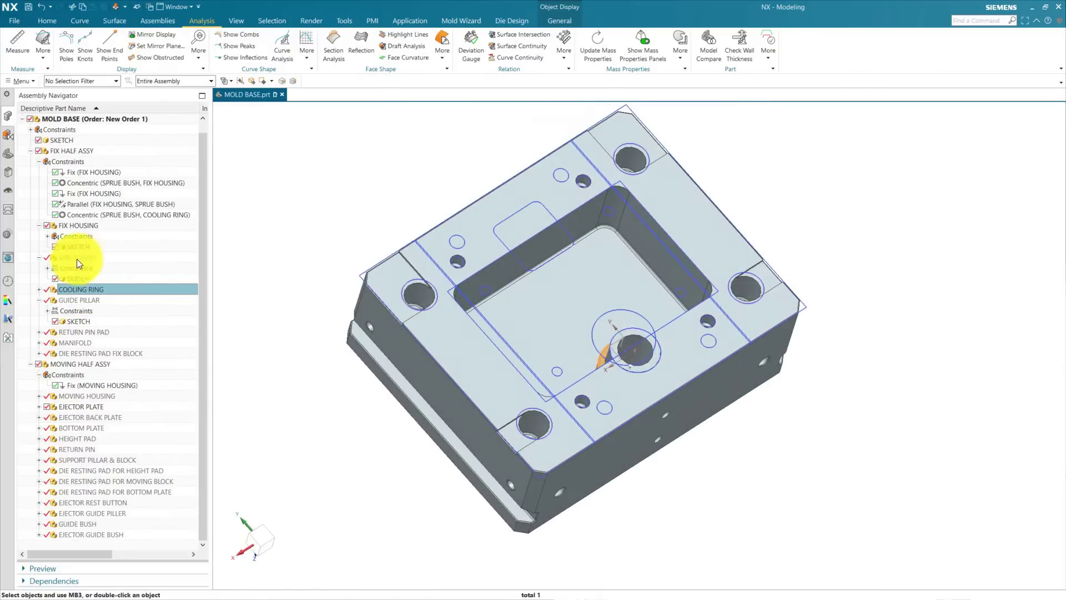
Step: Look into the GUIDE PILLAR component's structure and highlight it, followed by RETURN PIN PAD
click(41, 301)
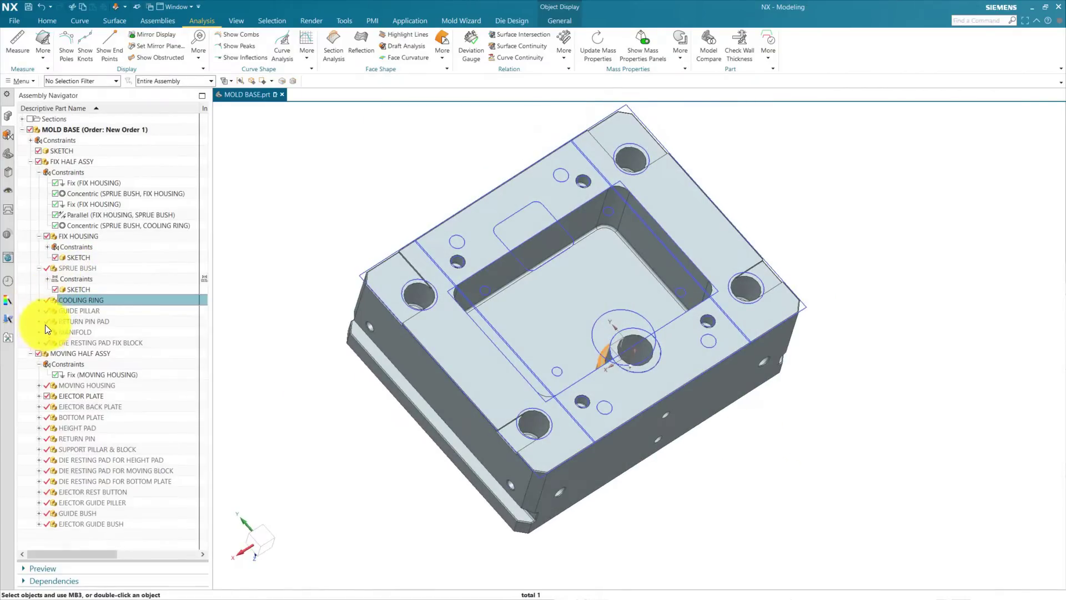
click(39, 311)
click(84, 312)
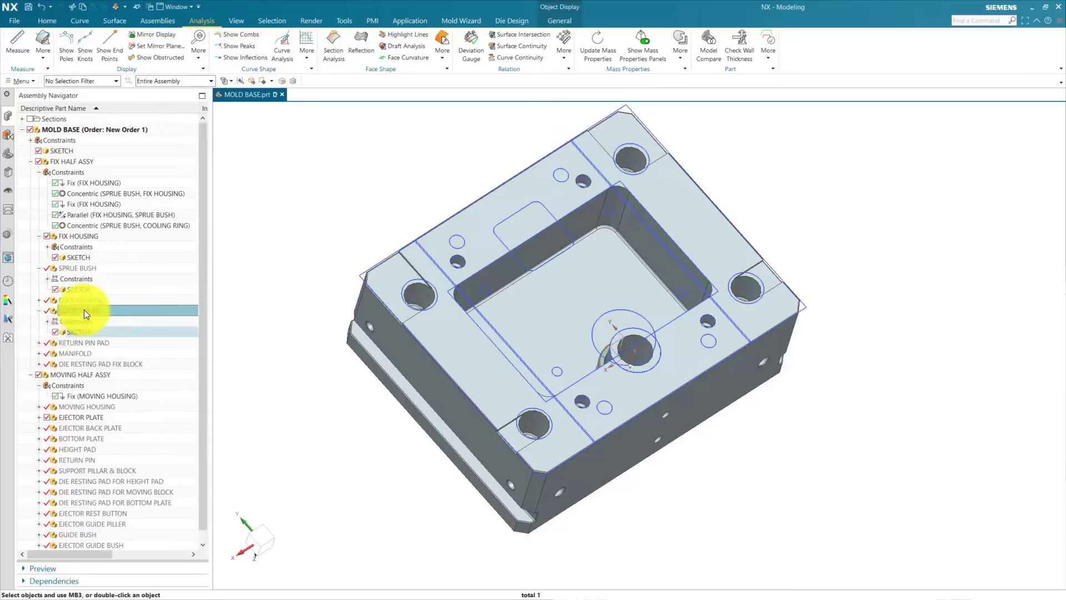
click(81, 344)
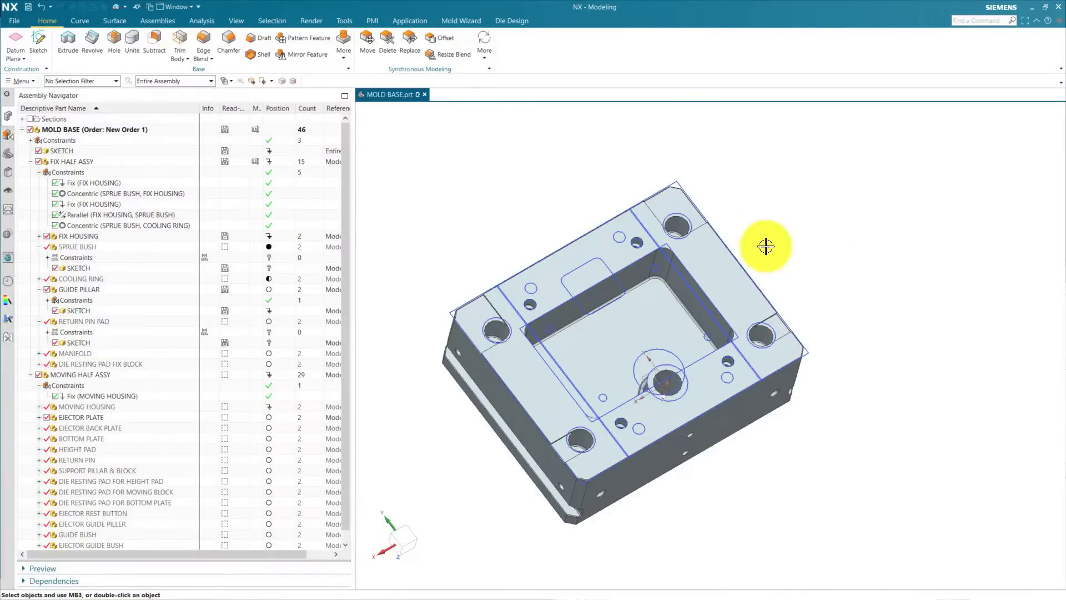
Step: Hide the whole mold base, show only the GUIDE PILLAR component, and make it the work part
click(29, 130)
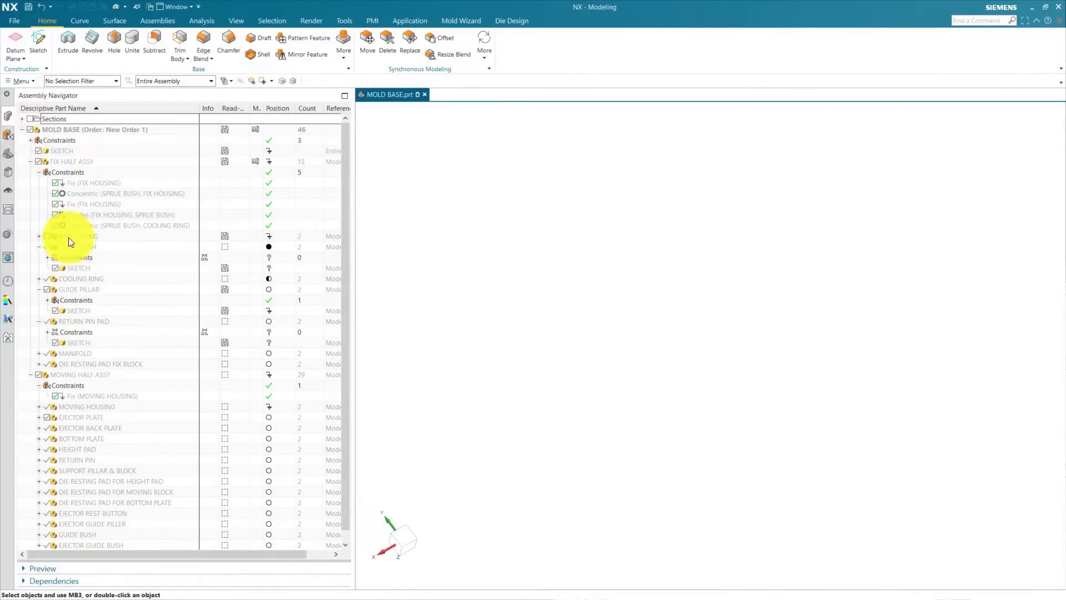
click(47, 290)
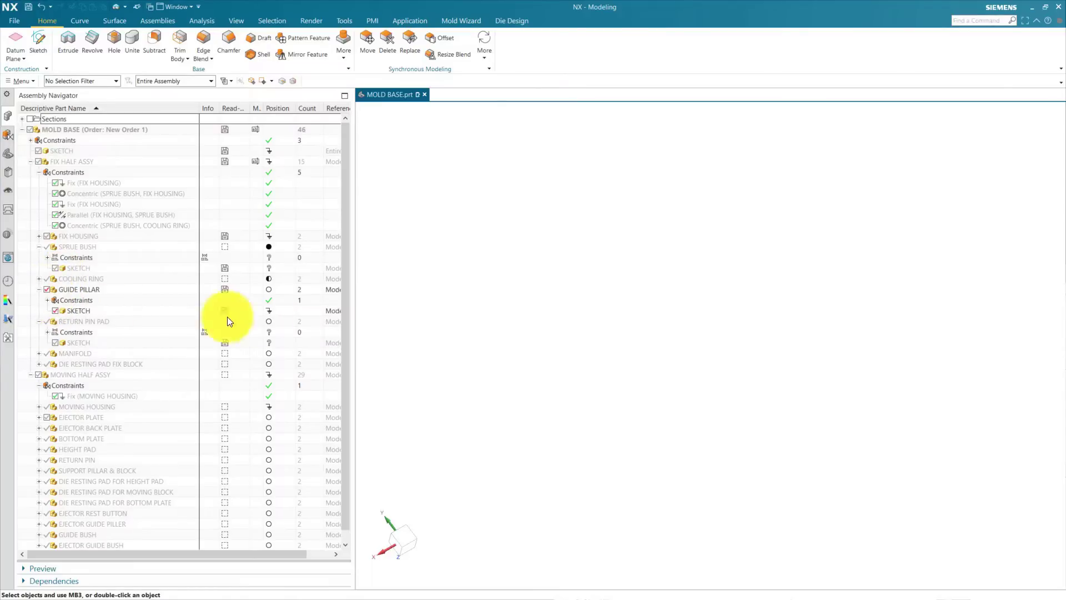
double_click(78, 290)
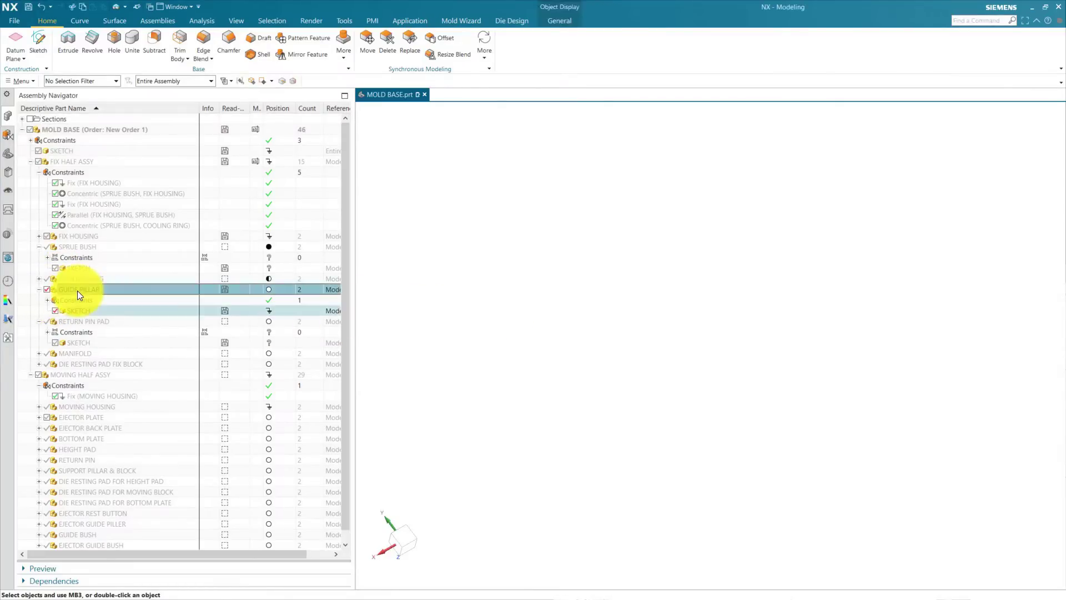
Step: Examine the sketches inside the SKETCH component under GUIDE PILLAR, and make GUIDE PILLAR the work part again
click(131, 311)
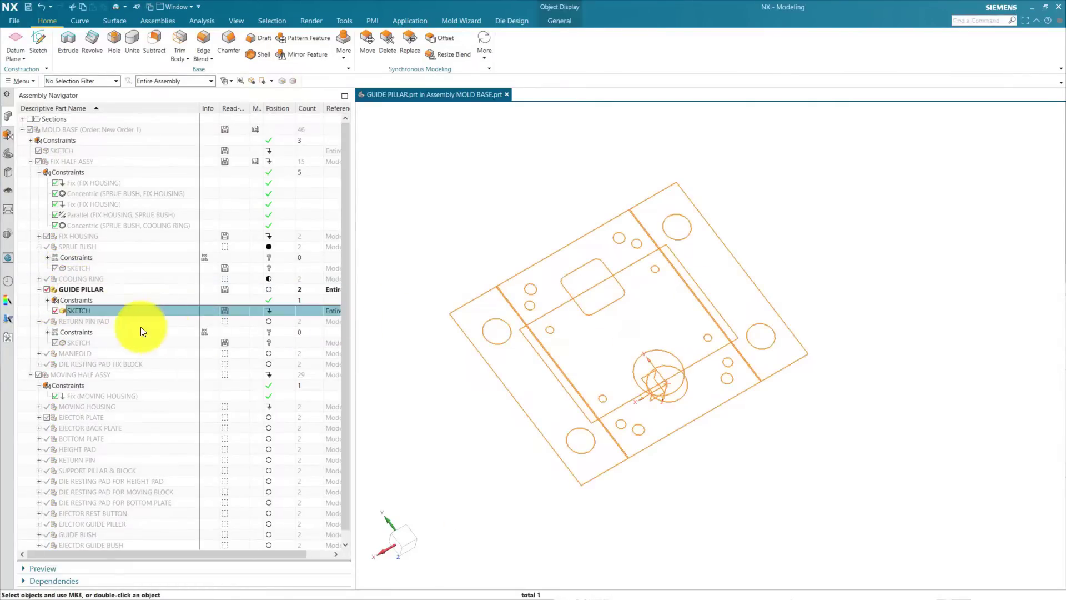
click(8, 155)
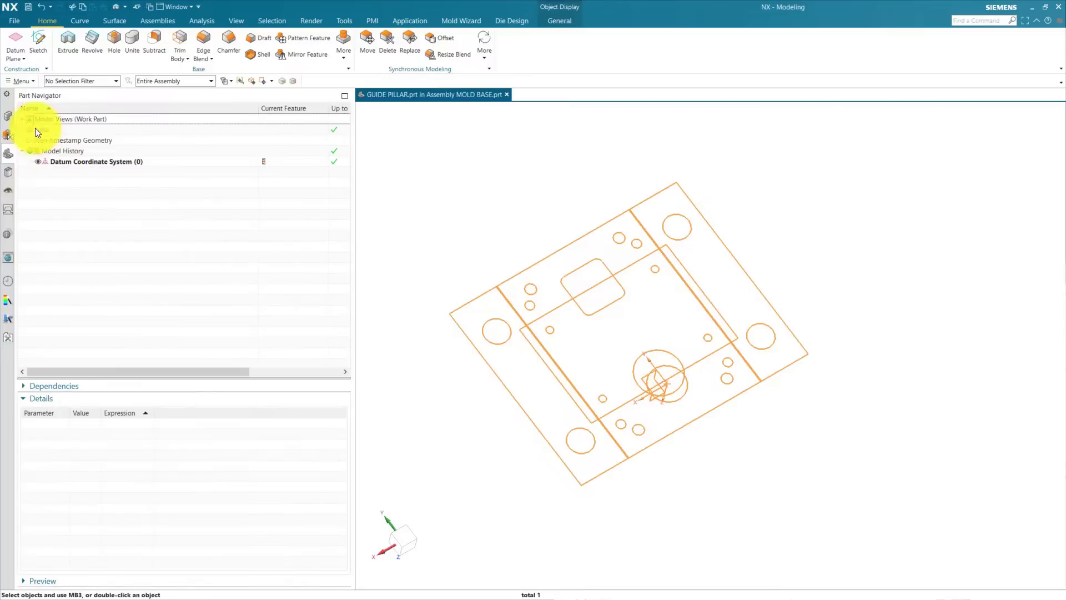
click(8, 116)
double_click(76, 310)
click(9, 154)
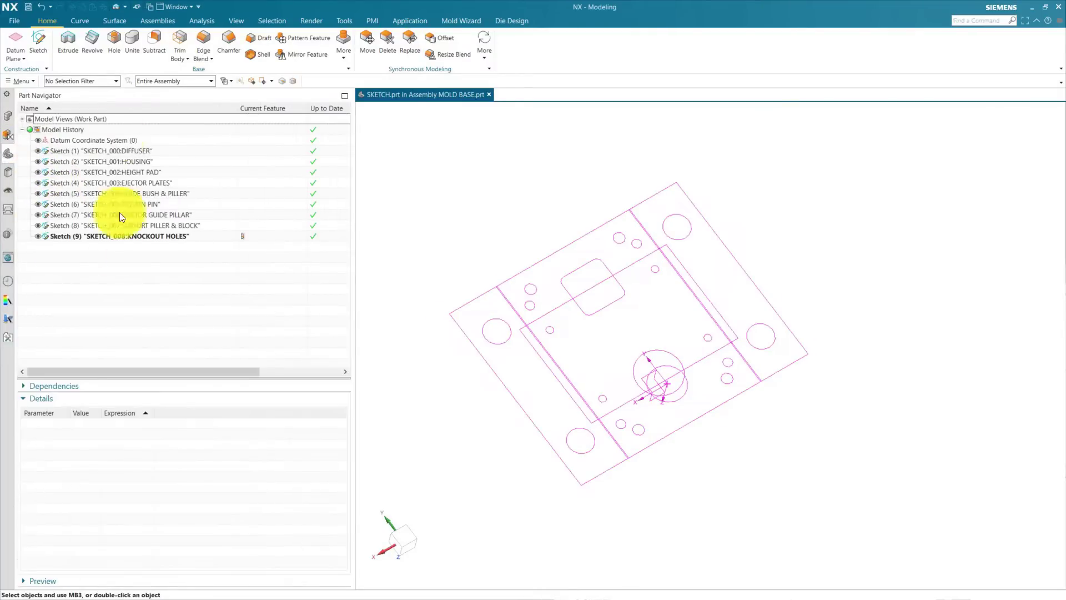
click(8, 116)
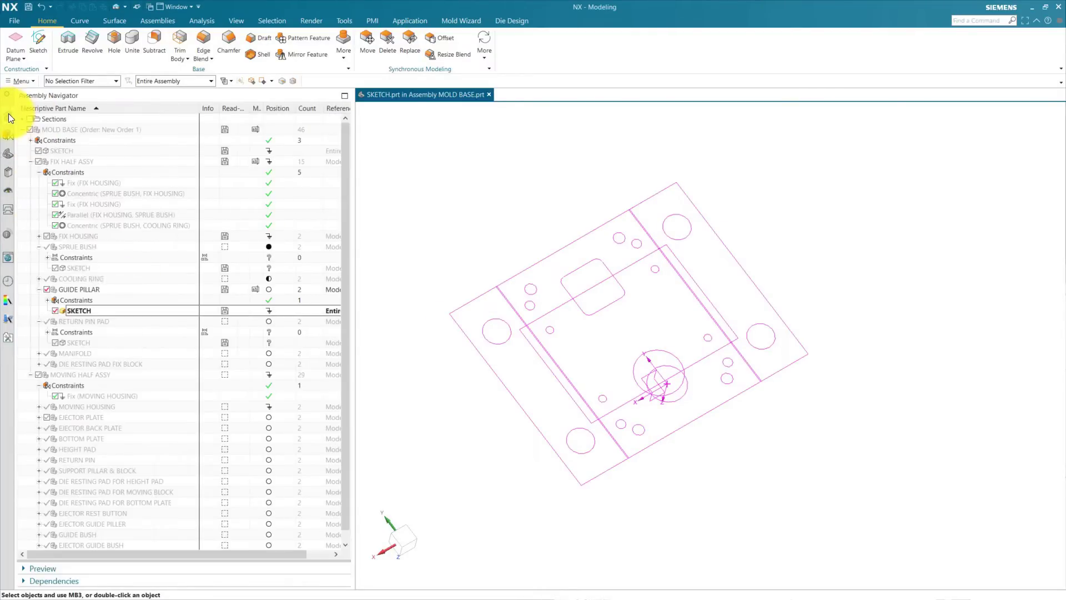
double_click(86, 289)
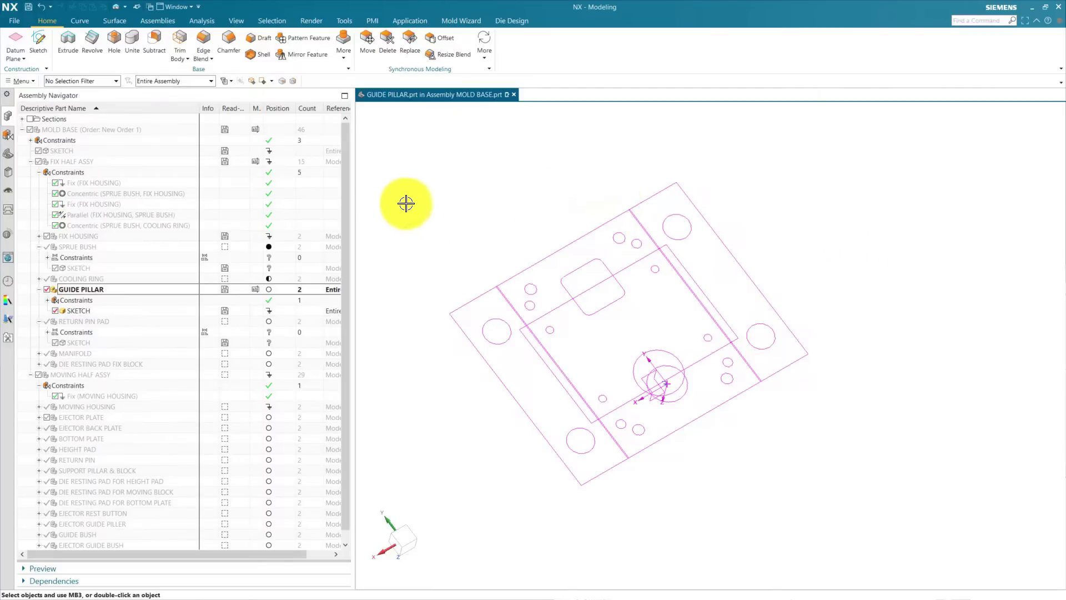
Step: Link the four-circle guide bush and pillar sketch, SKETCH_004, into the GUIDE PILLAR part with WAVE Geometry Linker, using the Sketch type
click(140, 20)
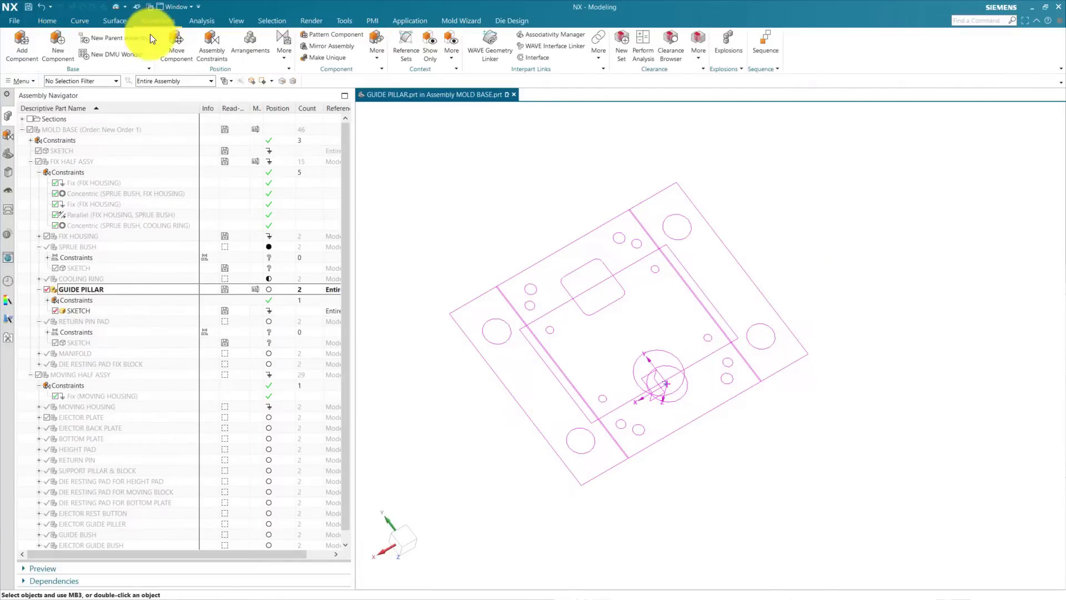
click(496, 41)
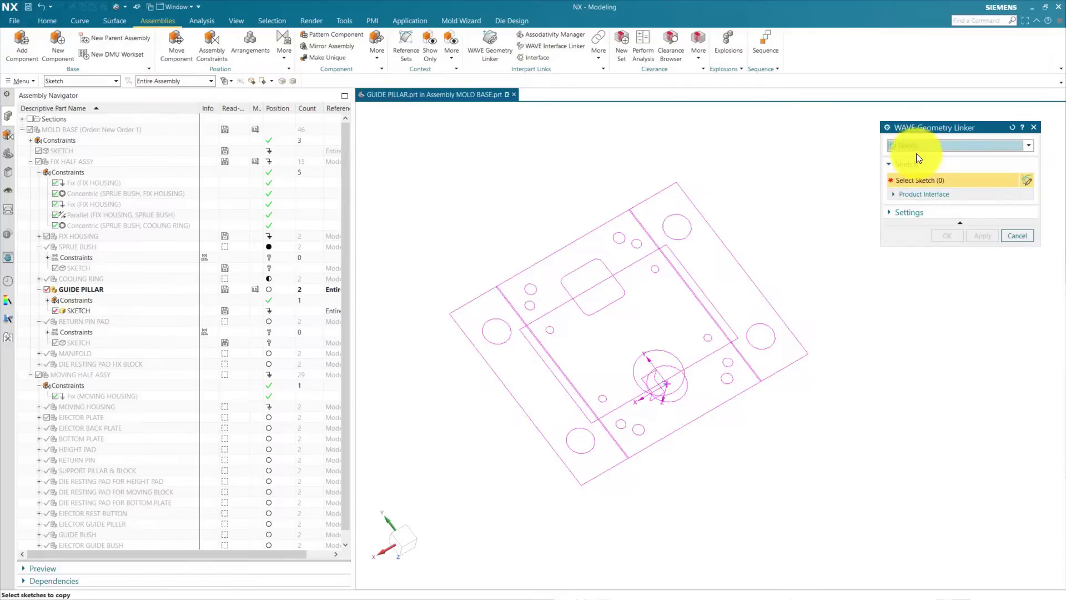
click(917, 148)
click(919, 148)
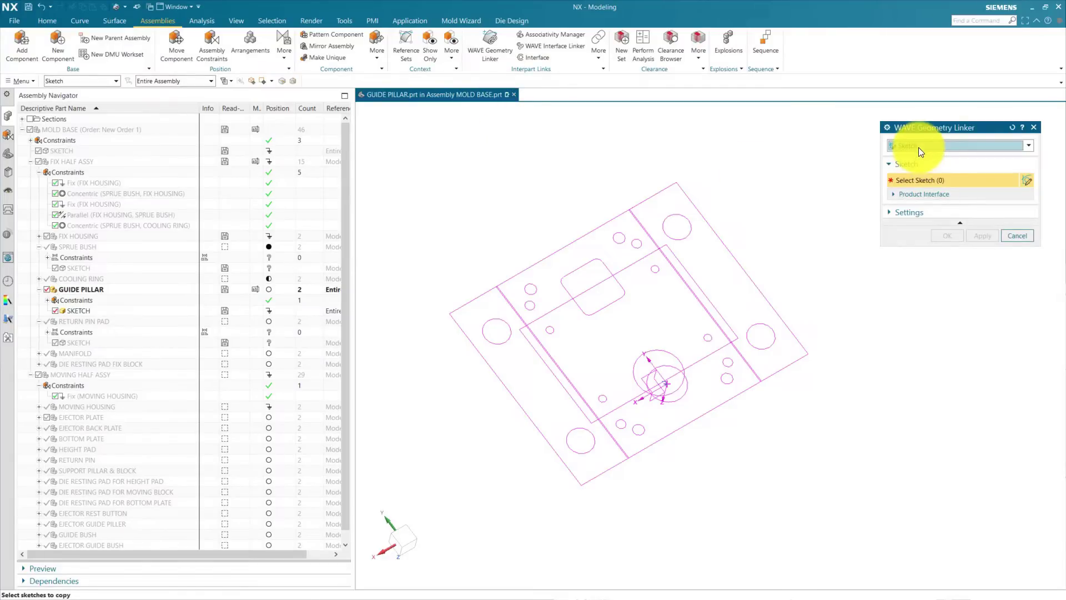
click(692, 217)
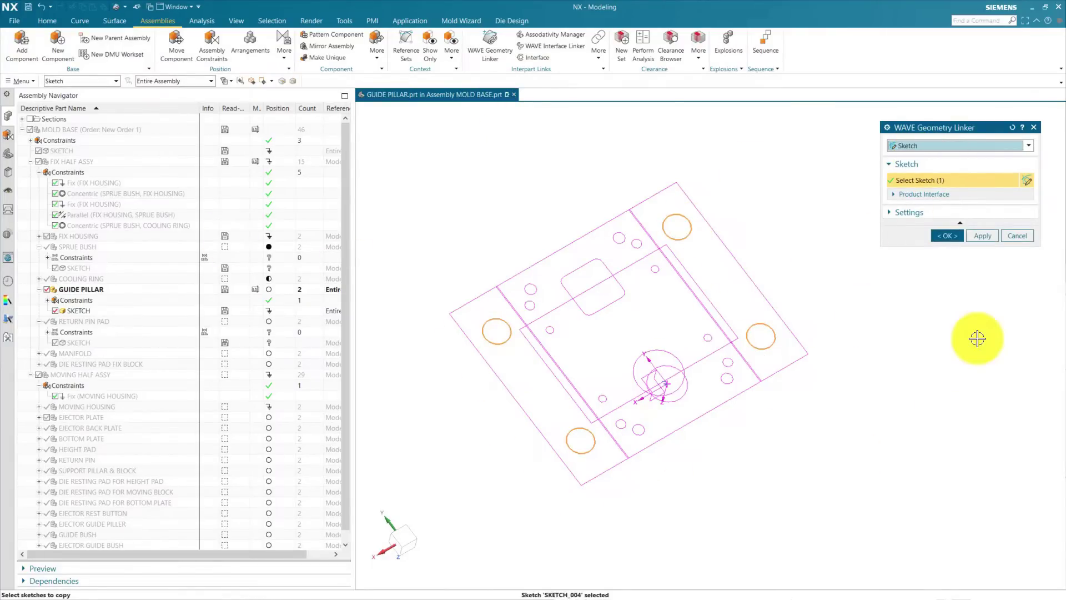
click(951, 235)
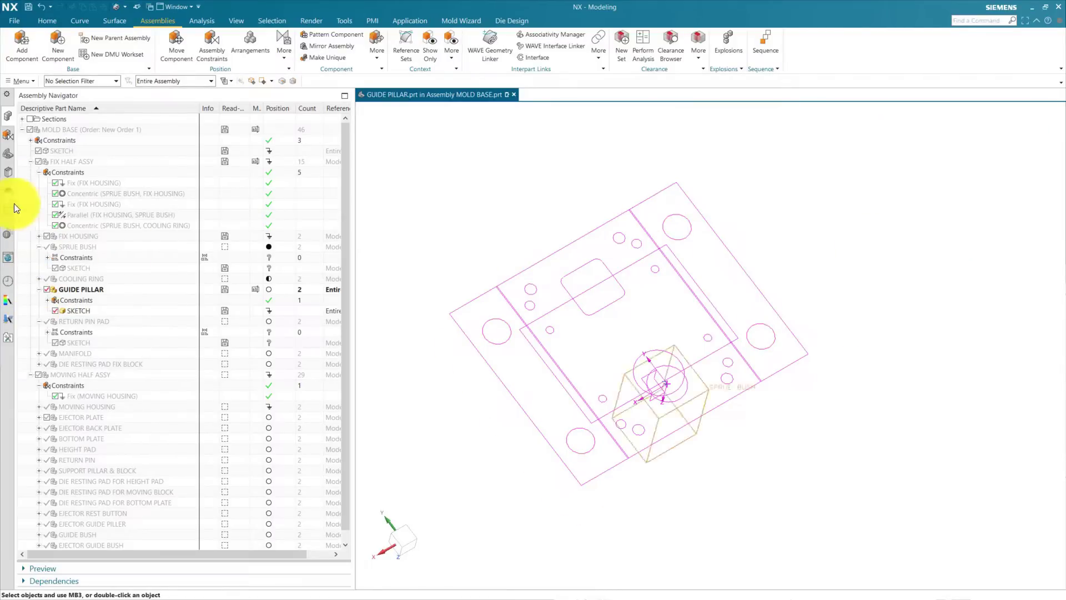
Step: Check the linked sketch in GUIDE PILLAR's model history and hide the SKETCH component beneath it
click(7, 155)
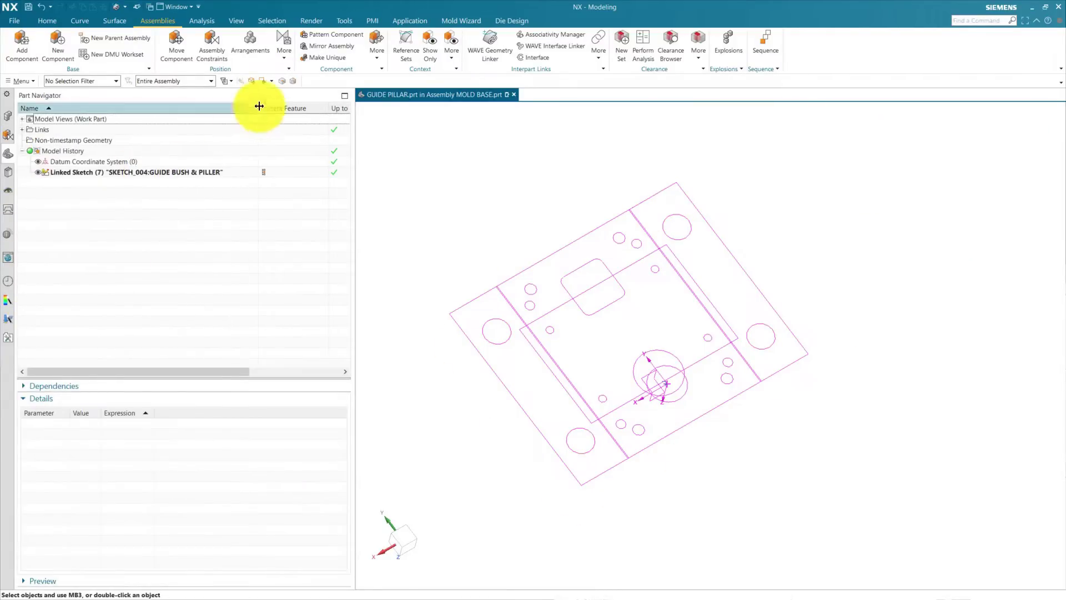
click(8, 116)
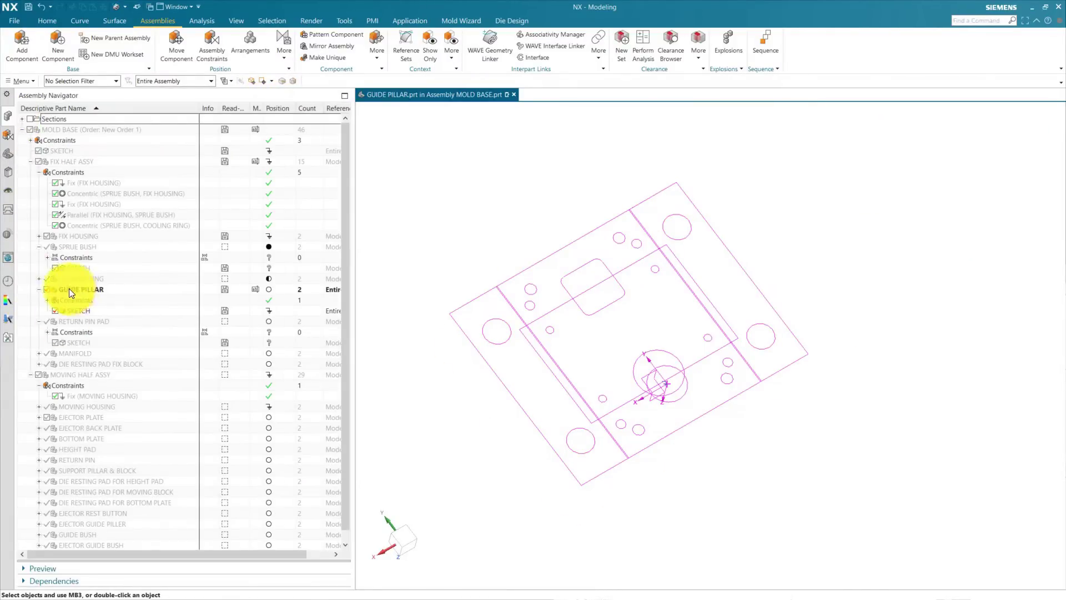
click(7, 153)
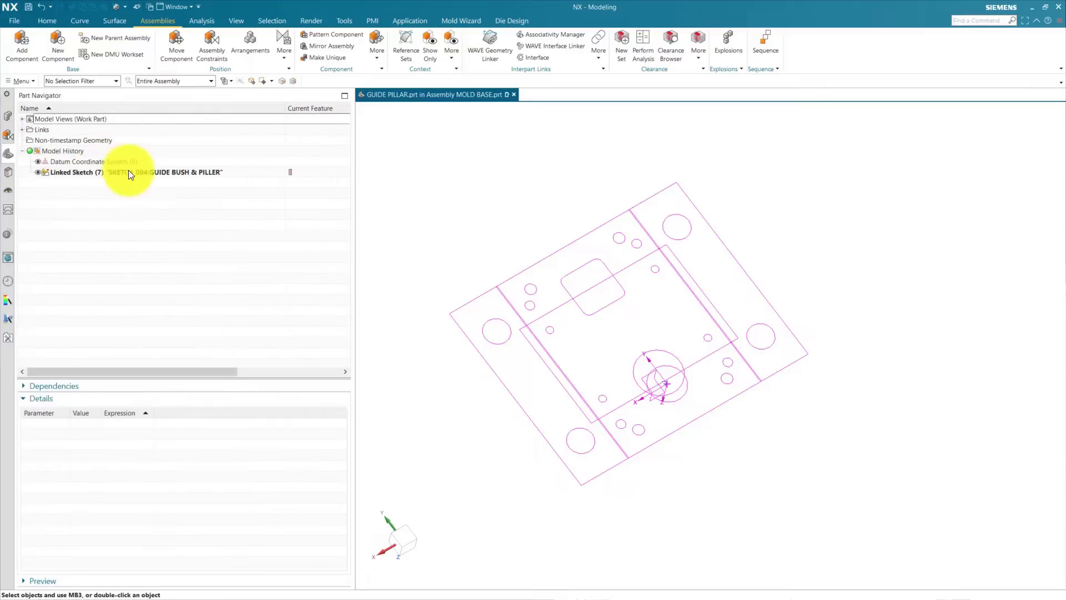
click(8, 116)
click(55, 311)
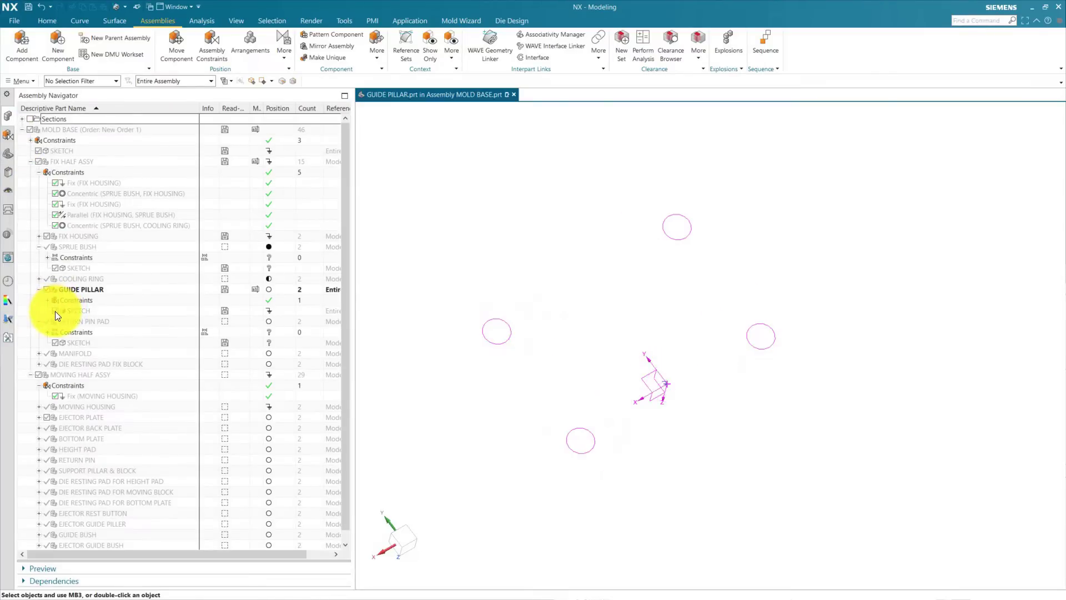
Step: Recheck the guide pillar's model history and show the FIX HOUSING component around the linked circles
click(11, 156)
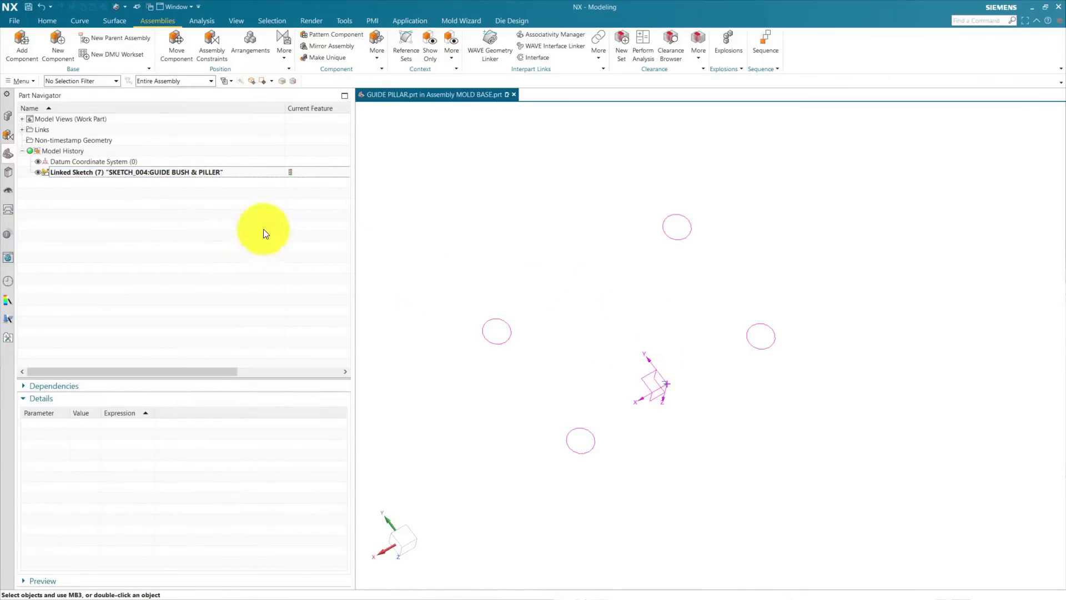
click(8, 116)
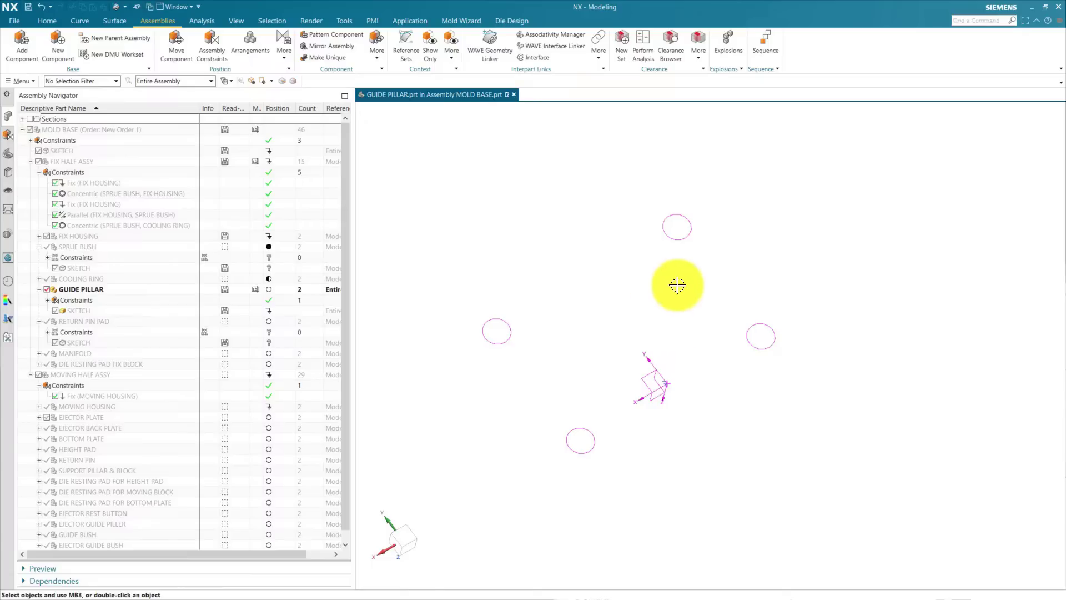
click(48, 236)
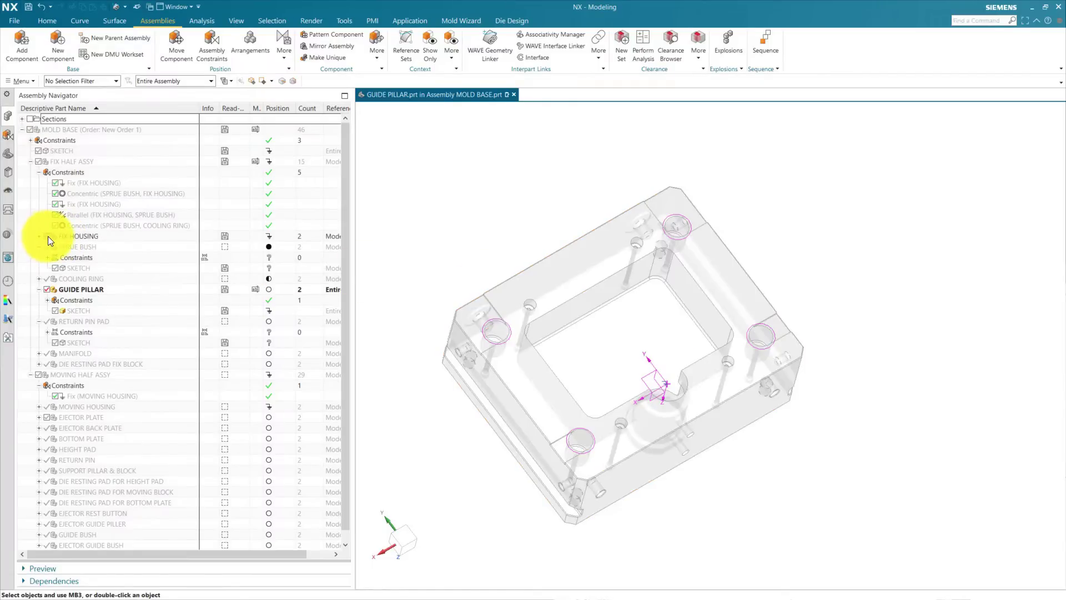
Step: Return to GUIDE PILLAR's model history and modeling commands, and save the work through the save reminder
click(8, 117)
click(51, 25)
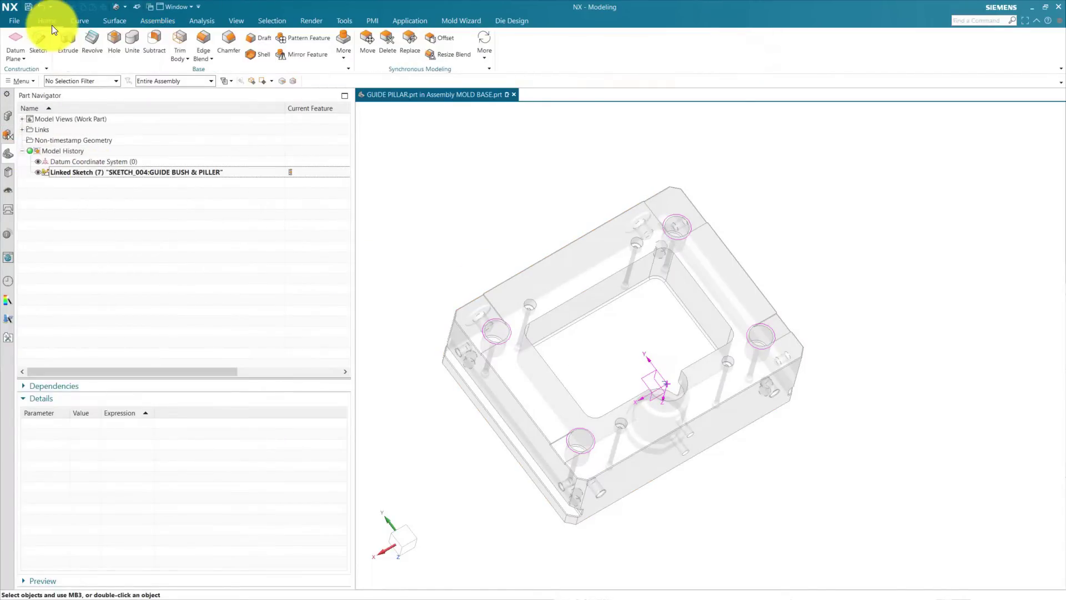
scroll(452, 190, up, 5)
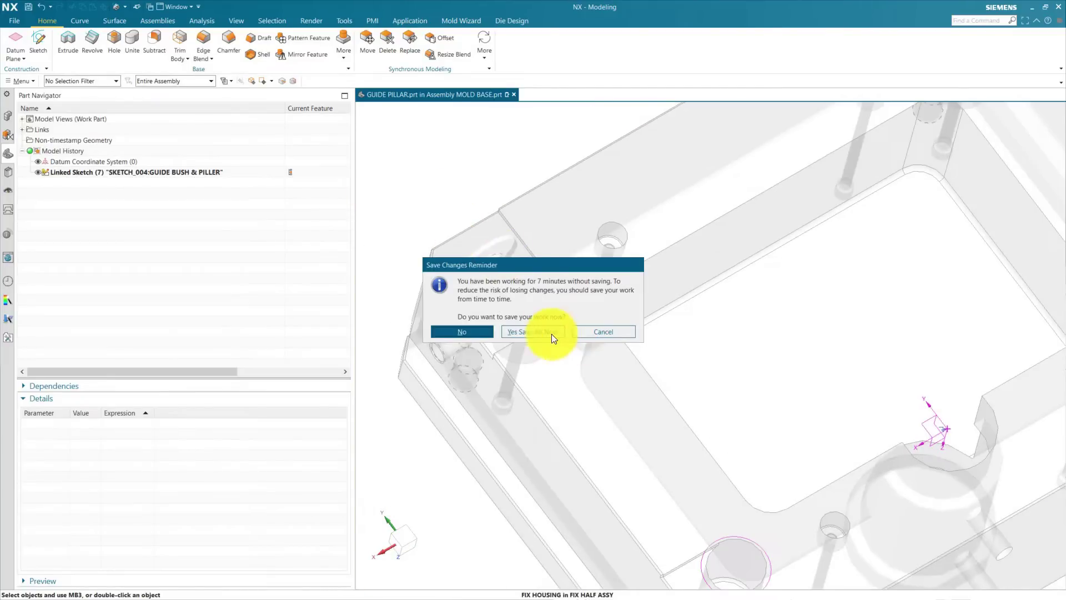
click(519, 332)
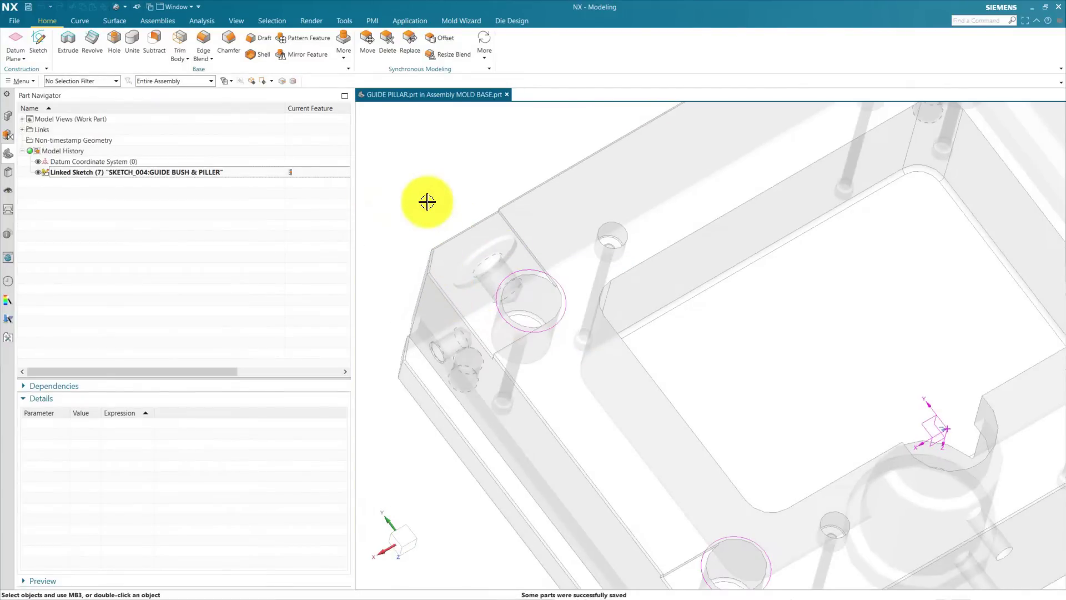
Step: Measure the diameter of the guide pillar hole's circular edge in FIX HOUSING, with Entire Assembly as the selection scope
click(195, 21)
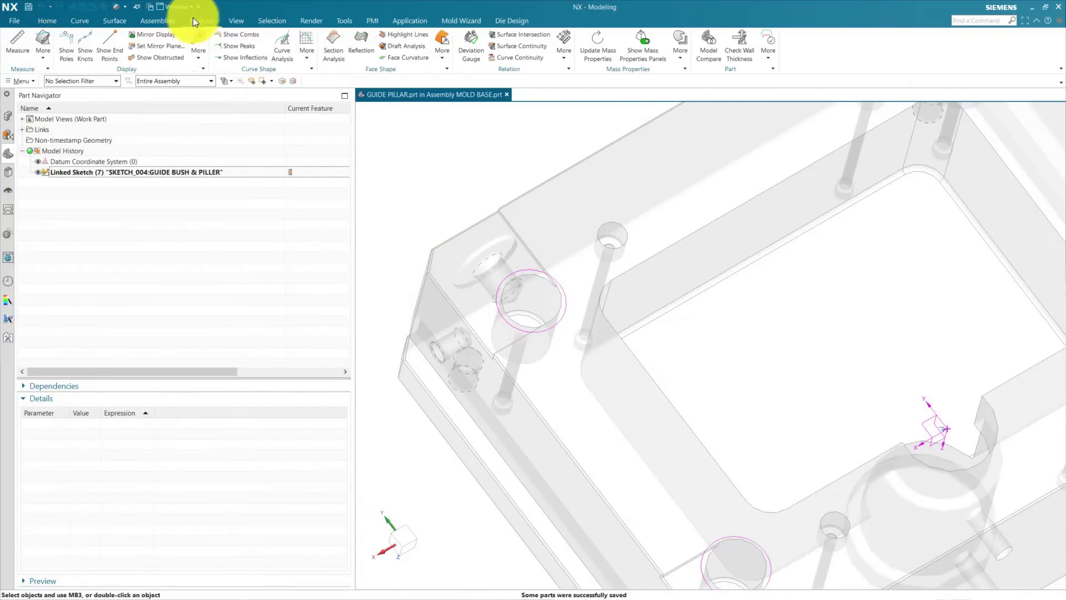
click(17, 45)
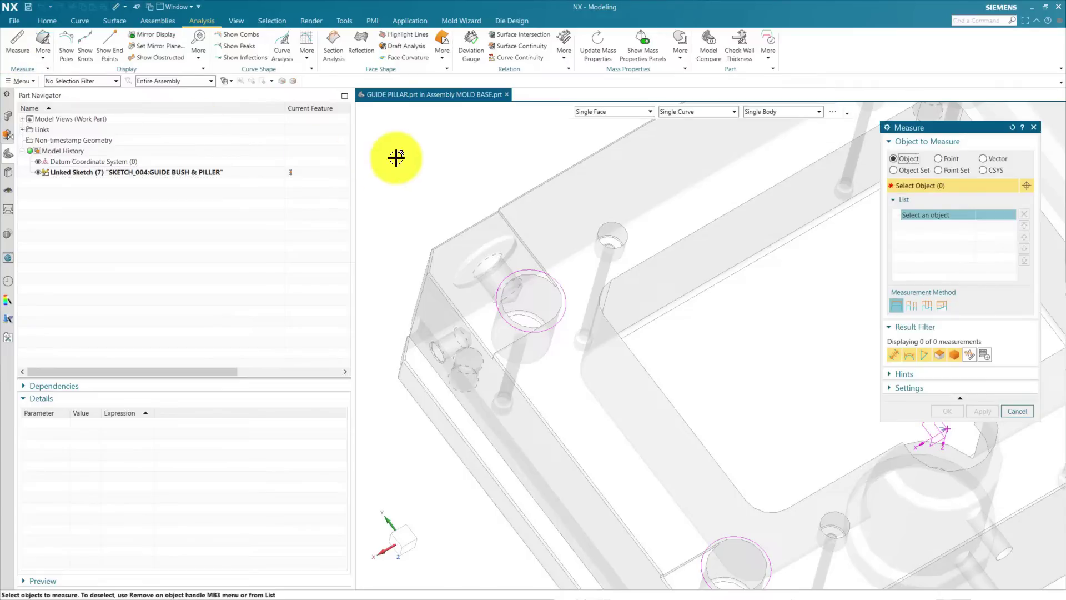
click(168, 81)
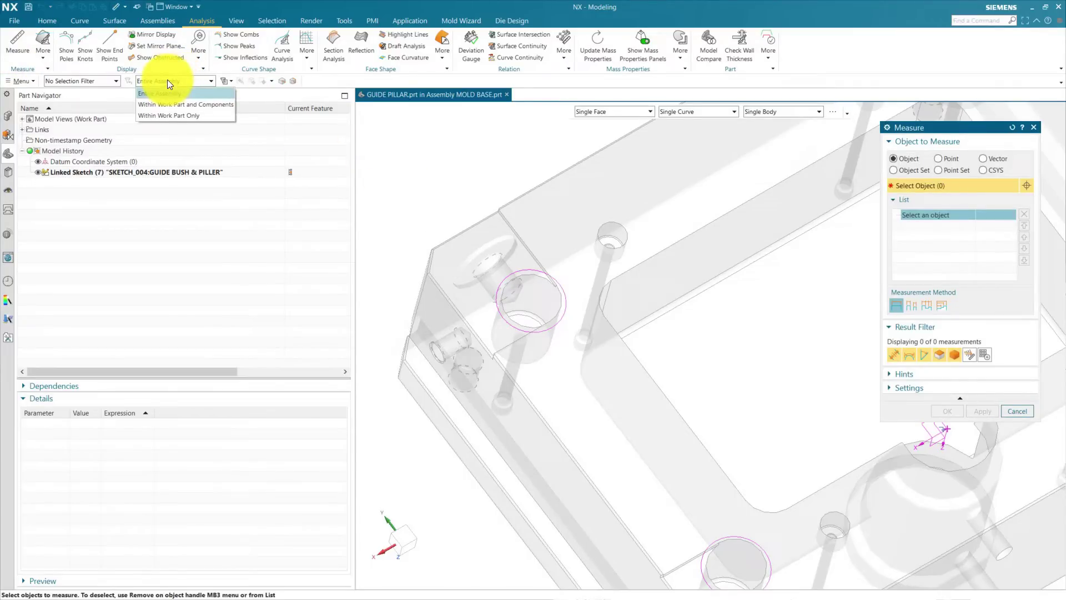
click(168, 81)
scroll(564, 261, up, 5)
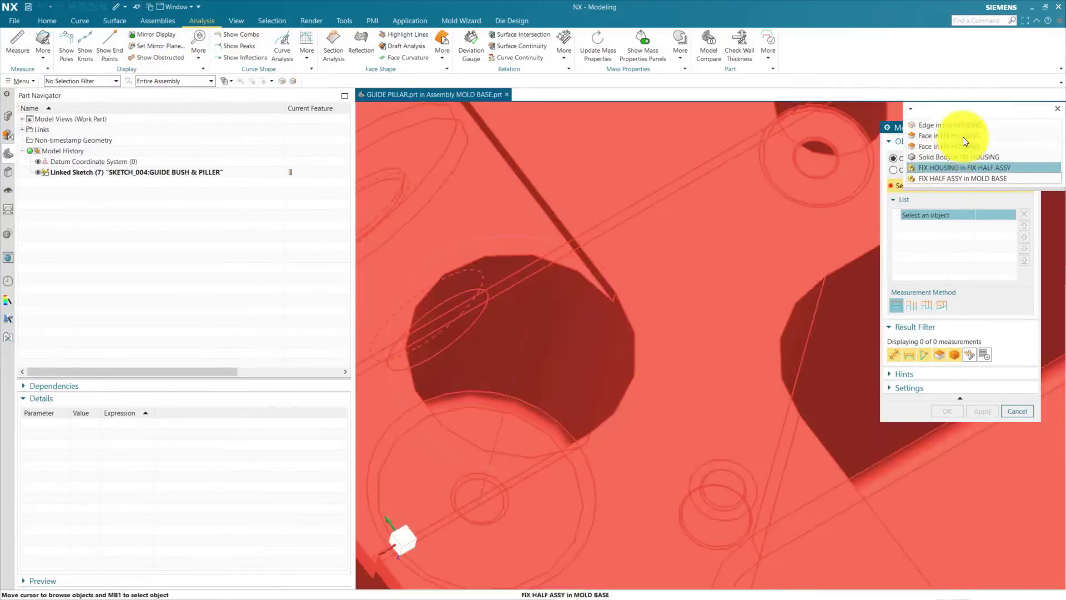
click(956, 126)
scroll(741, 302, down, 5)
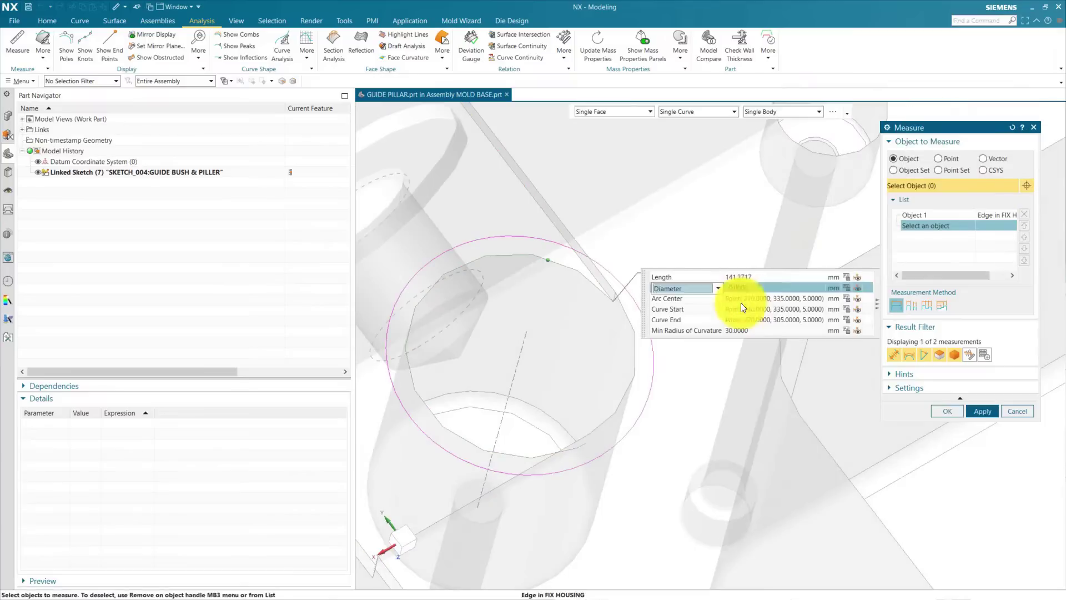
click(999, 411)
scroll(428, 328, down, 3)
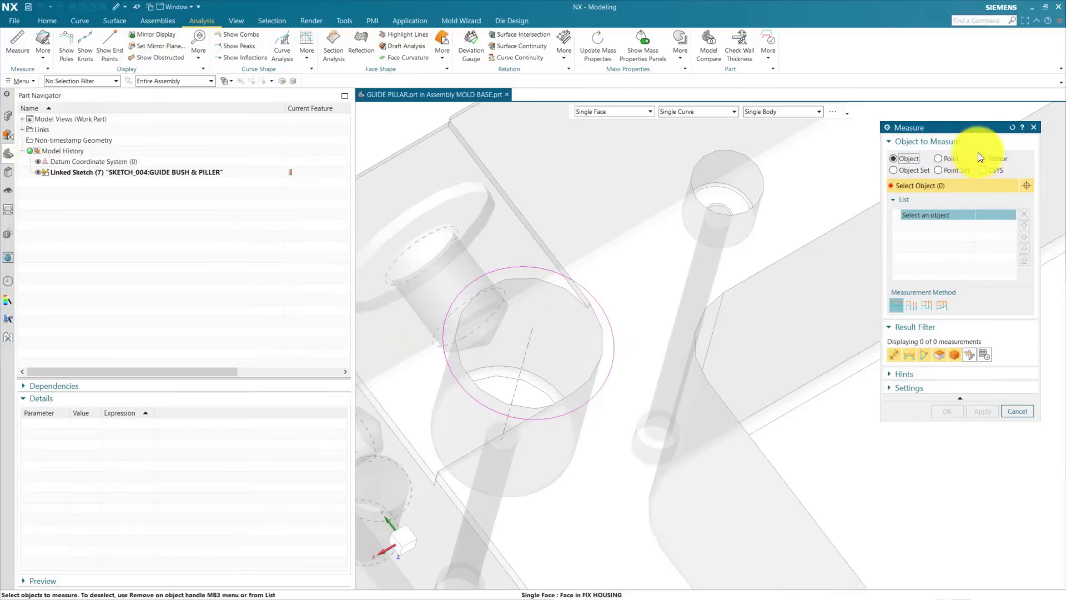
Step: Measure the projected distance along the hole's axis direction from FIX HOUSING's outer face to the step face inside the pillar hole
click(983, 158)
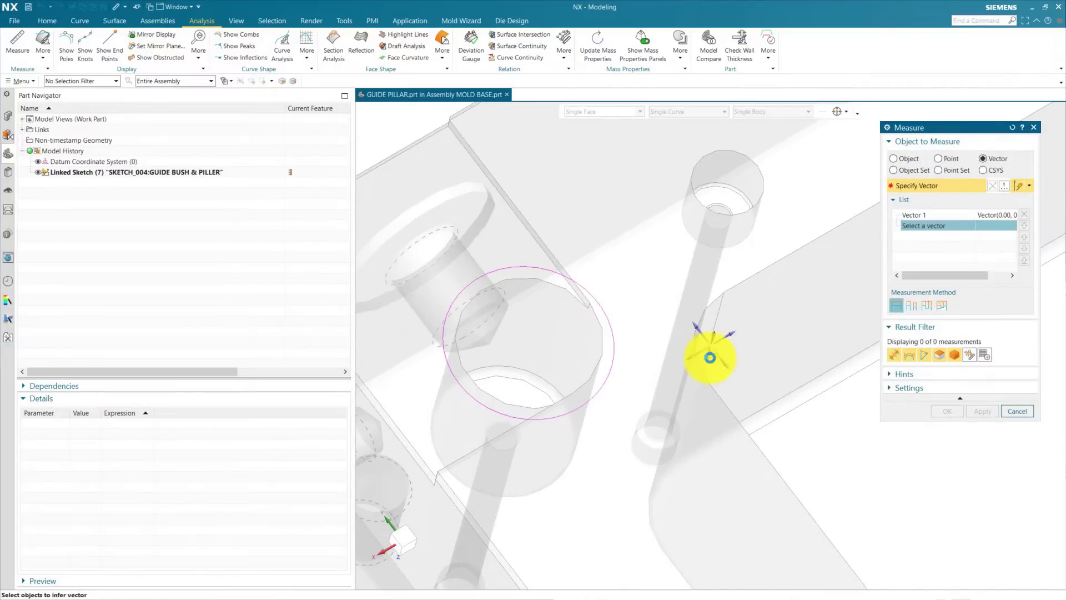
click(482, 244)
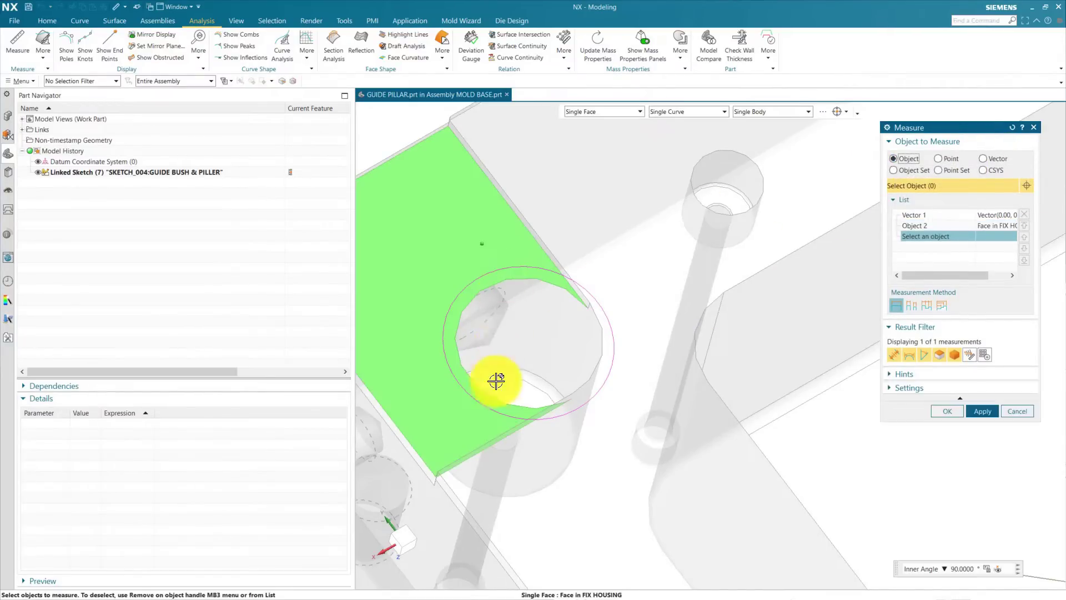
scroll(496, 380, down, 2)
click(530, 383)
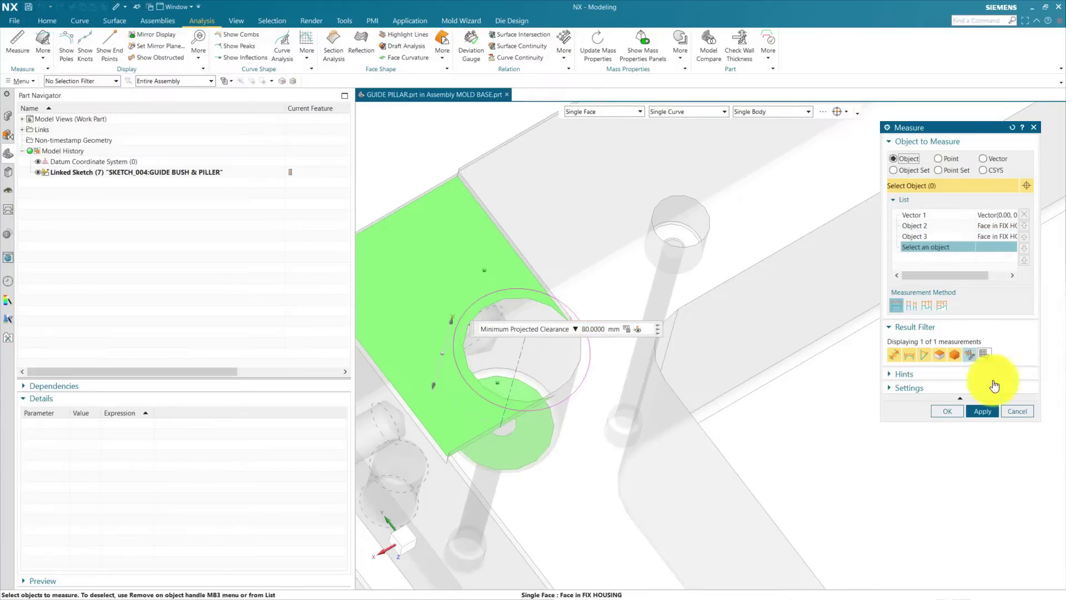
click(948, 411)
Step: Extrude the linked sketch circle at the corner hole 80 mm as a solid, with a single-sided offset of -5 mm
click(47, 20)
click(68, 39)
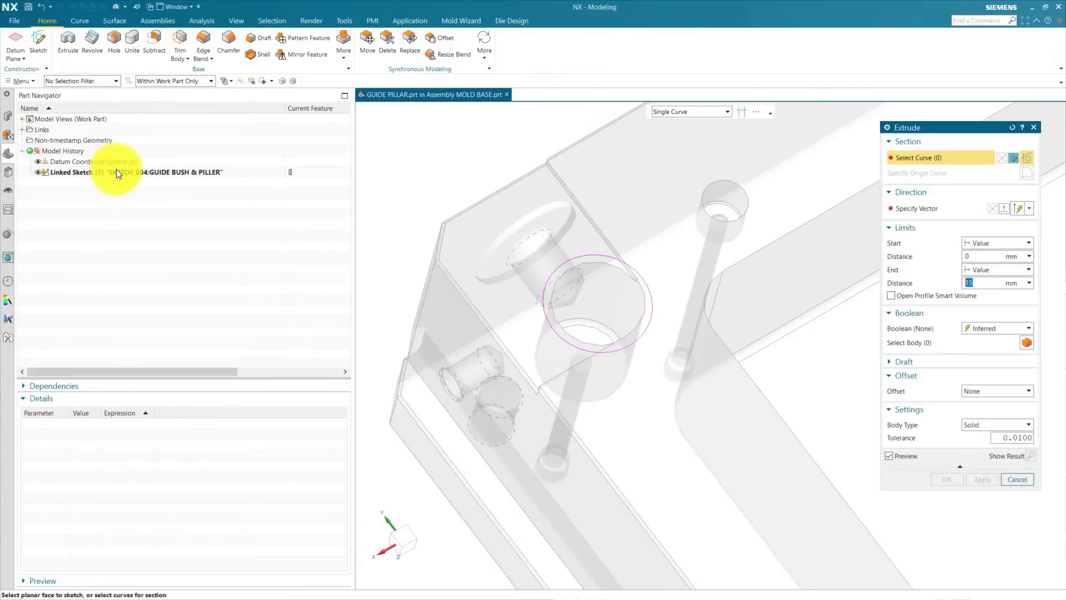
click(617, 261)
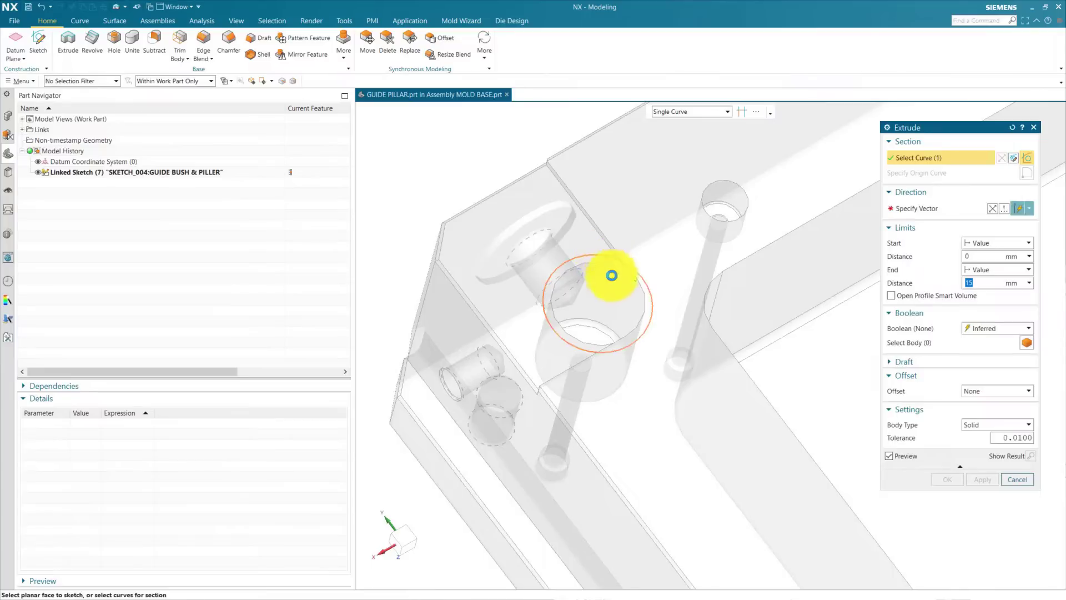
scroll(559, 295, down, 5)
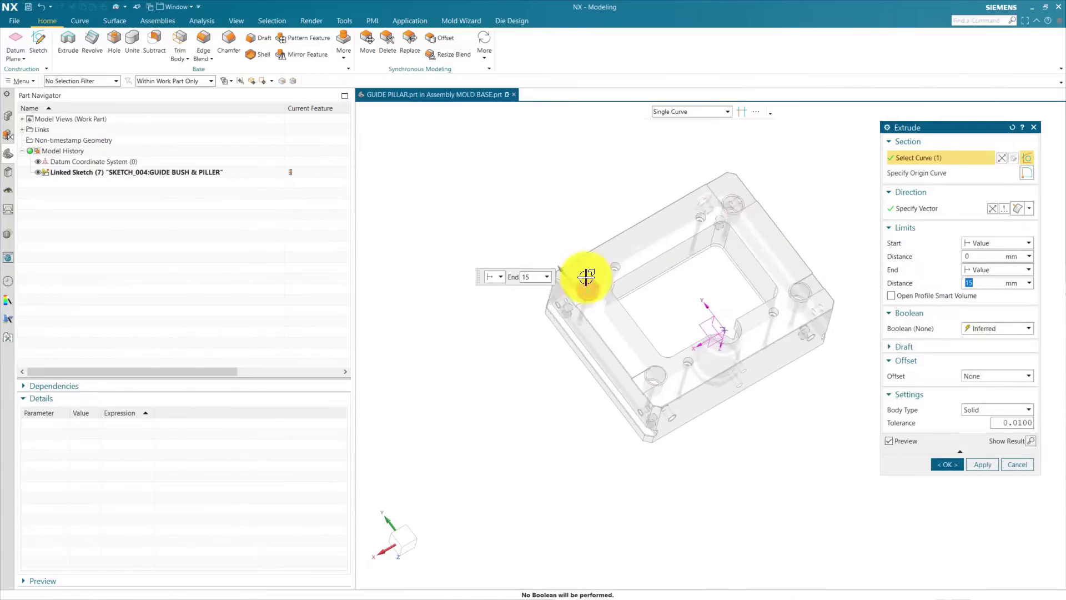
text(75)
scroll(620, 262, up, 5)
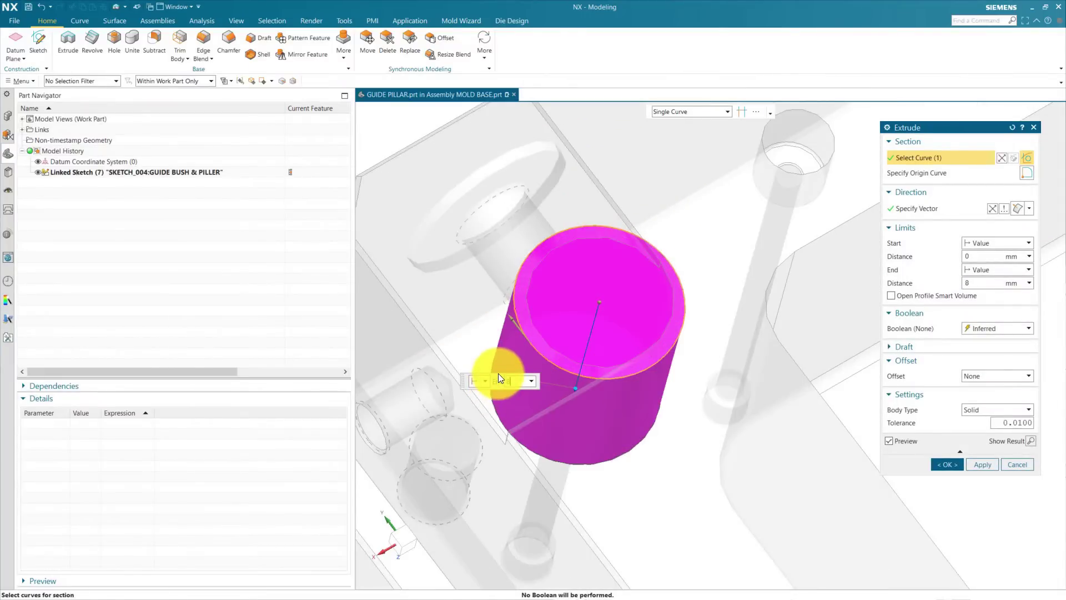
key(Return)
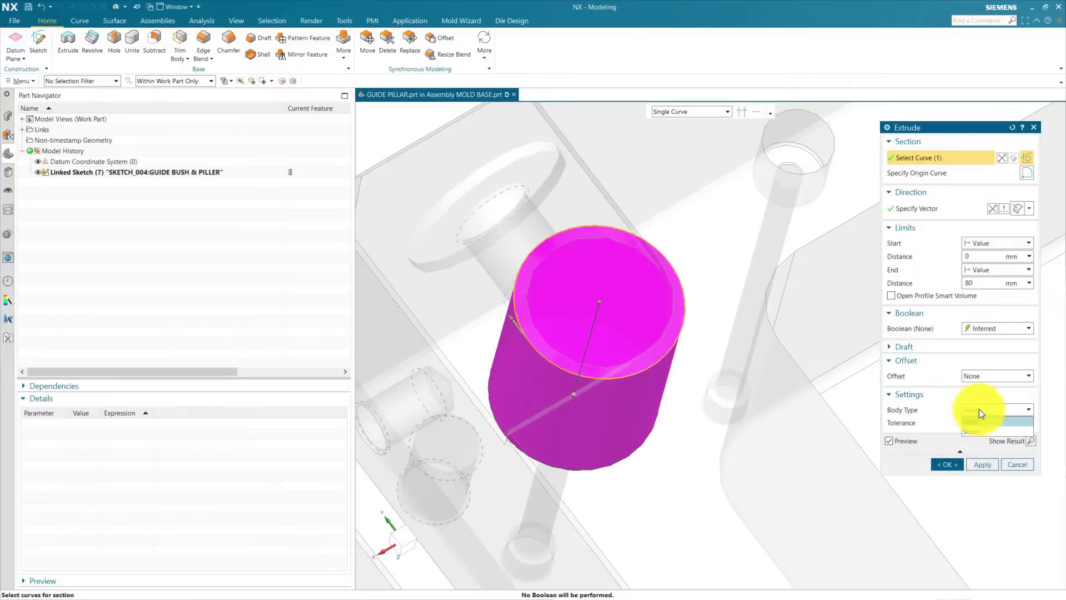
click(987, 378)
click(984, 396)
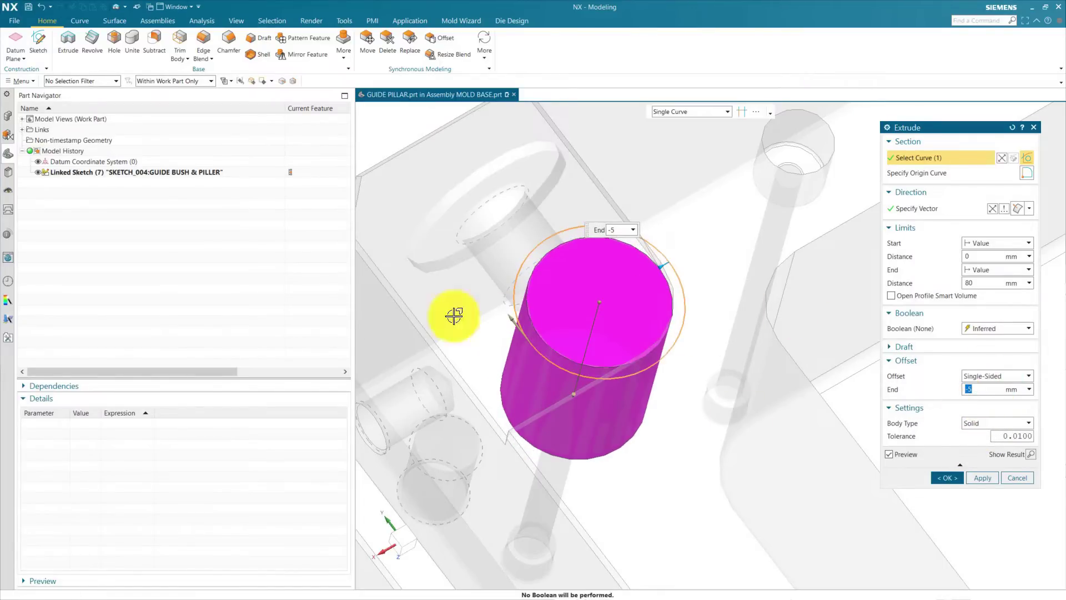
click(952, 480)
Step: Hide the FIX HOUSING component and measure the cylindrical face of the extruded pillar body
click(8, 116)
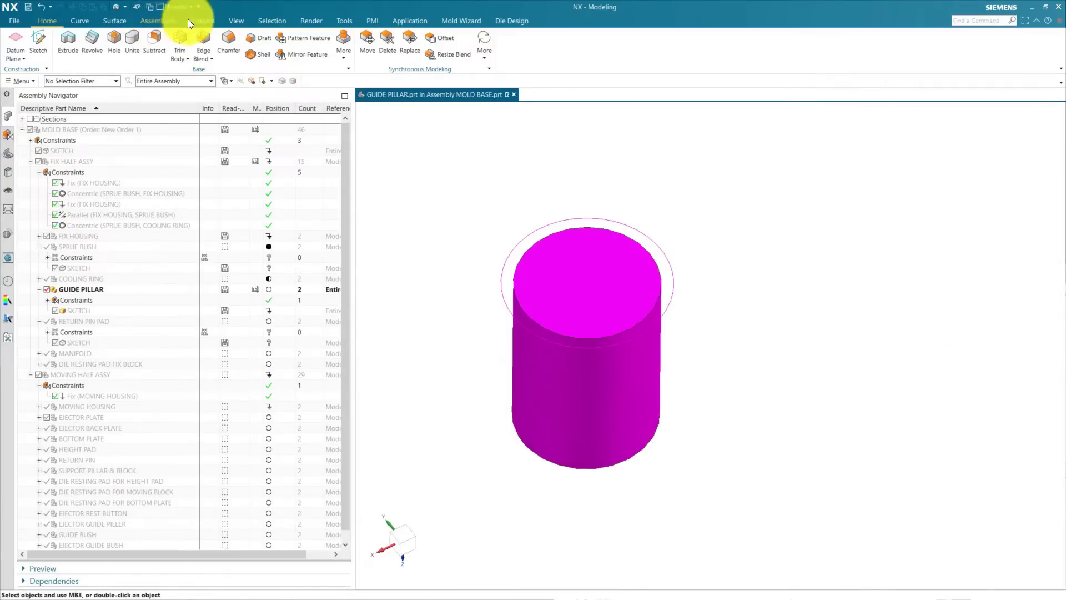
click(189, 20)
click(18, 39)
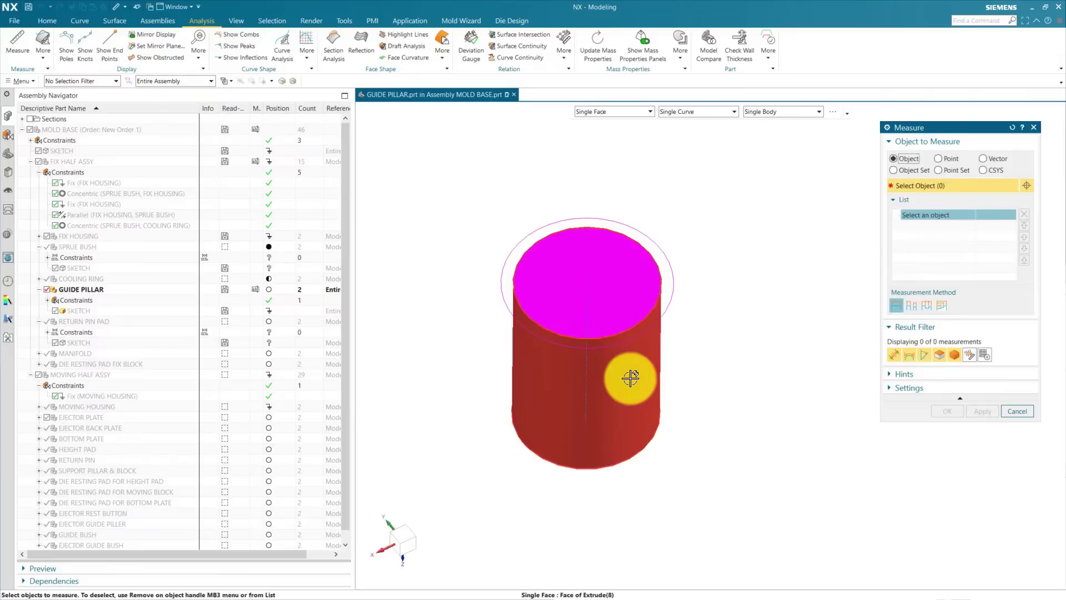
click(631, 378)
click(1017, 411)
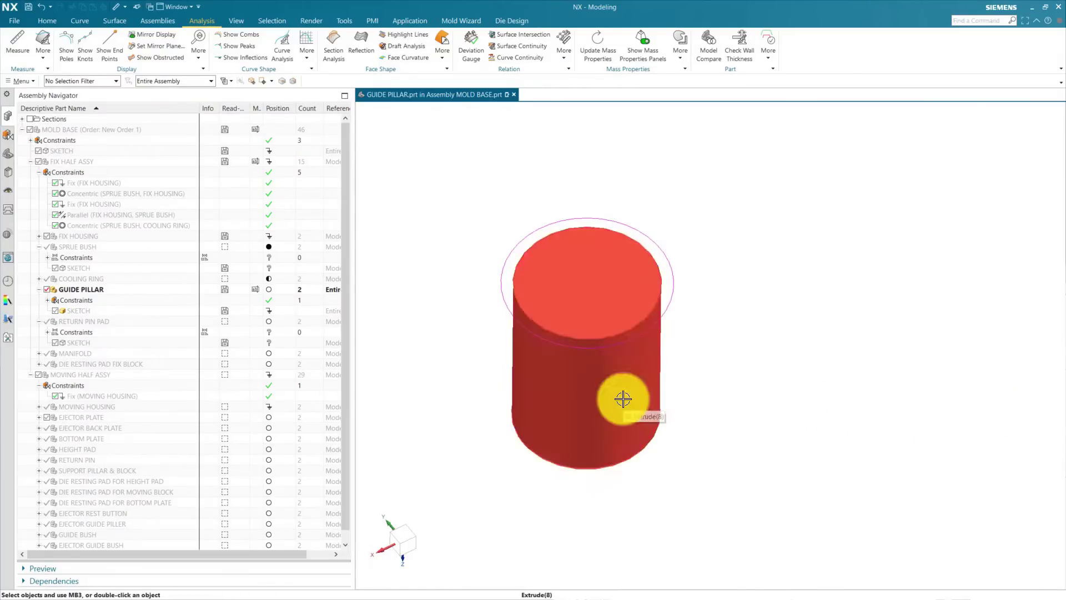
Step: Extrude the upper circular edge of the pillar cylinder 125 mm outward, with an inferred Unite to the existing body
click(49, 20)
click(68, 40)
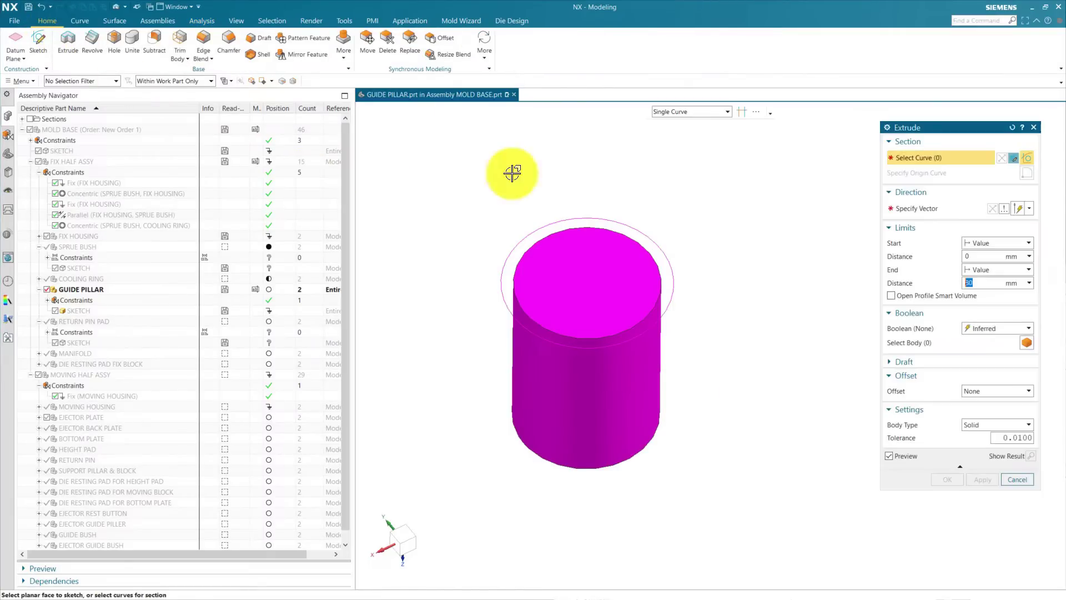
click(626, 236)
scroll(562, 412, down, 3)
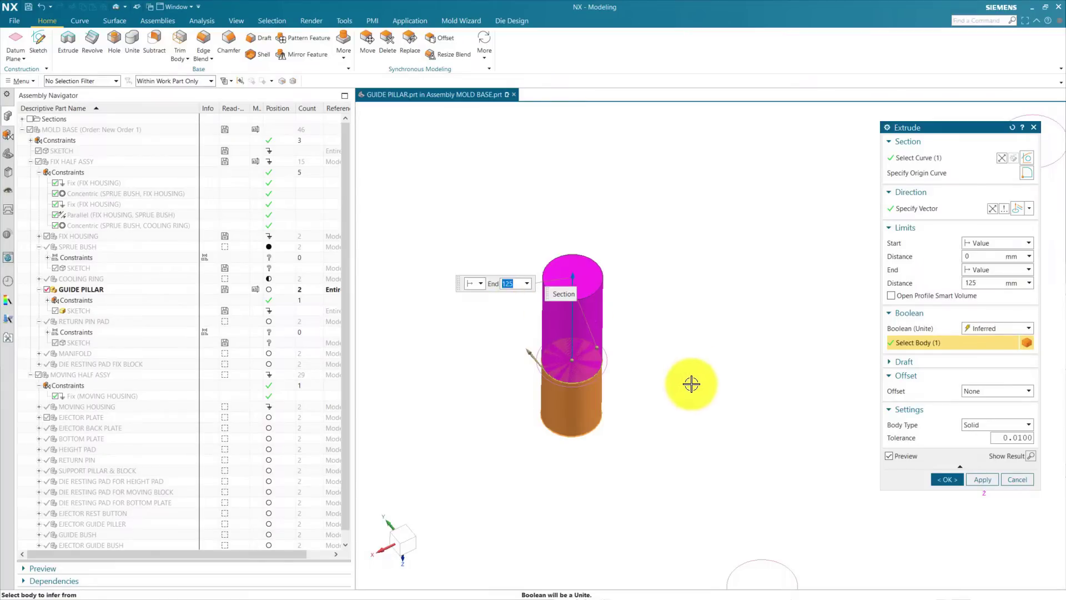
scroll(611, 385, up, 3)
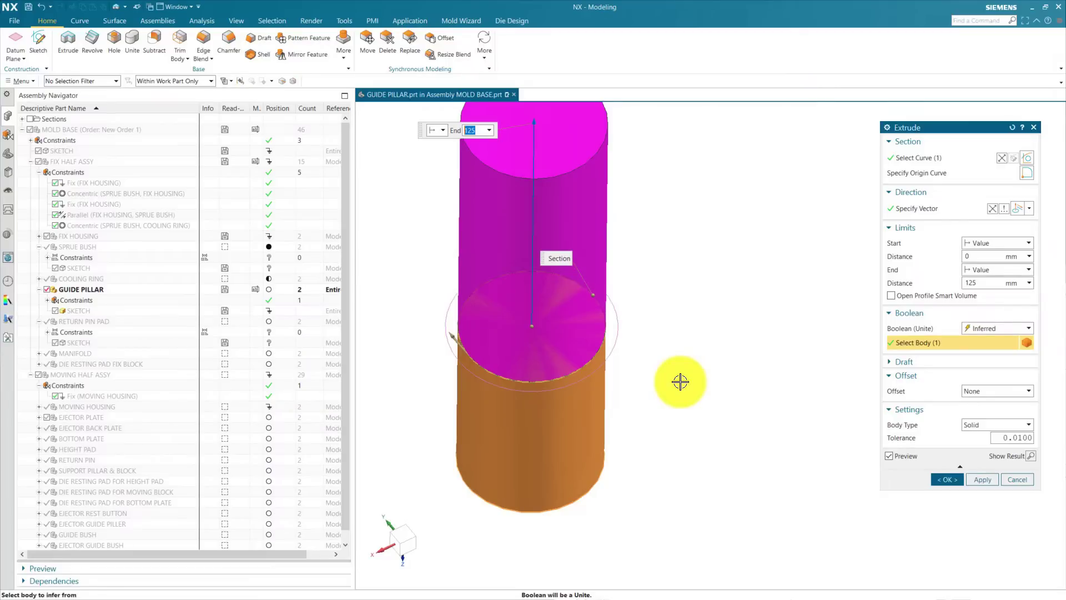
Step: Give the 125 mm extrusion a single-sided offset of -2.5 mm and create it
click(977, 392)
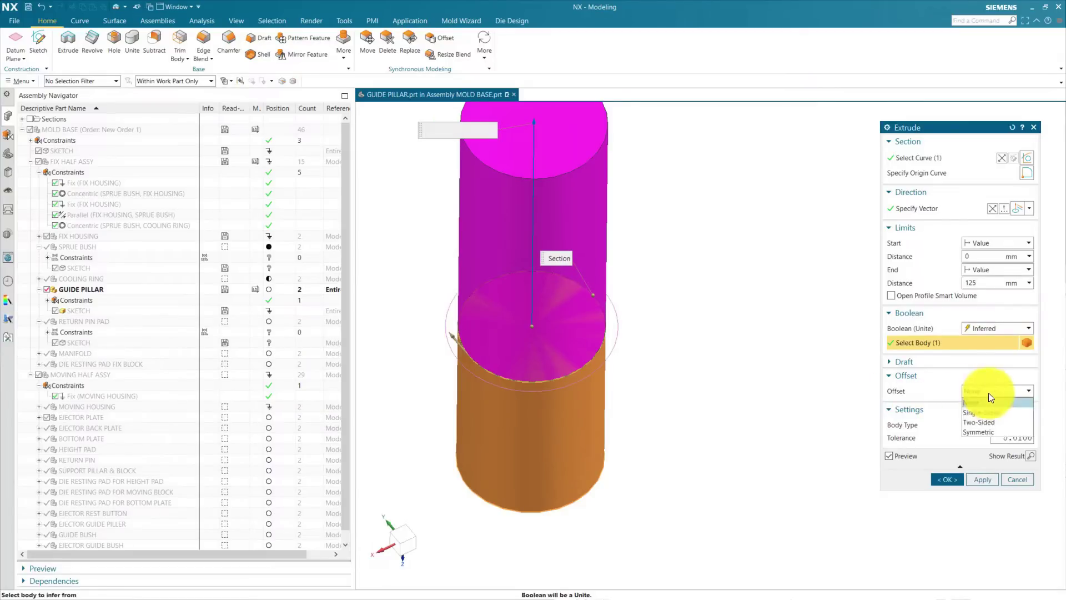
click(987, 411)
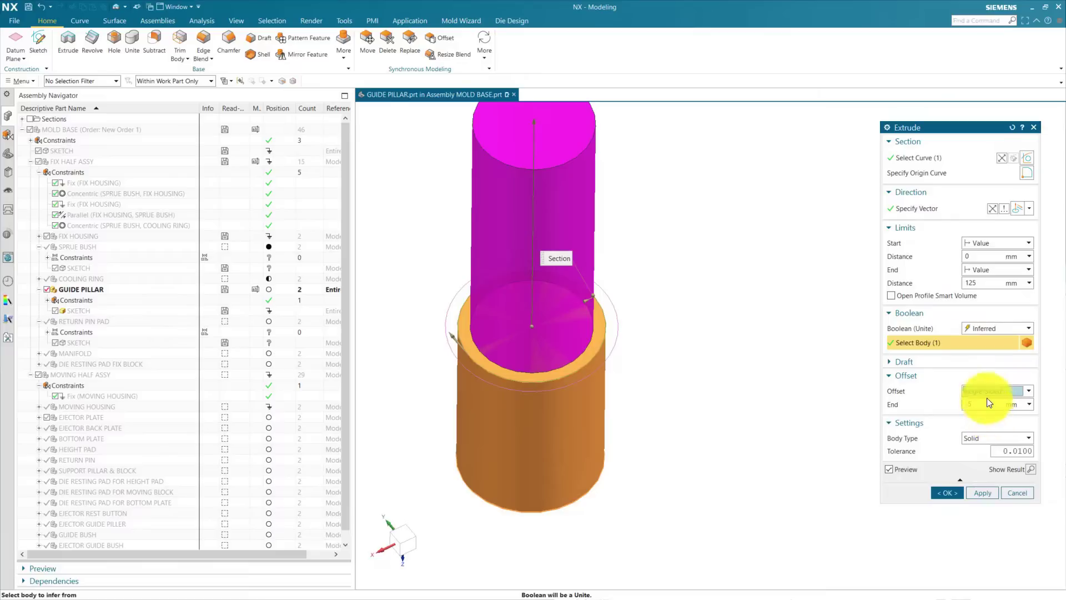
click(983, 404)
key(BackSpace)
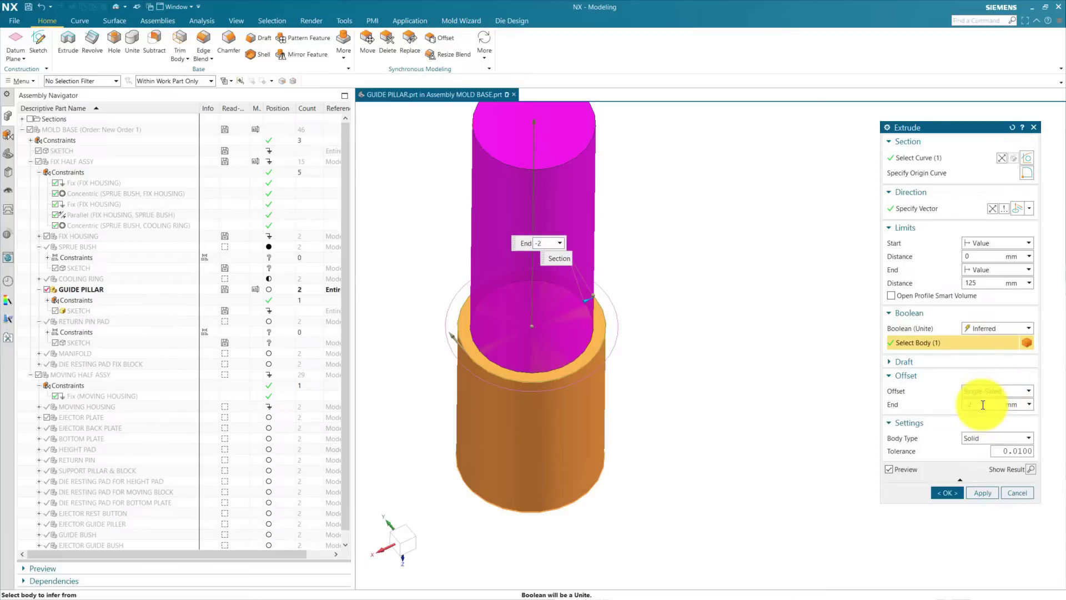
text(-2.5)
key(Return)
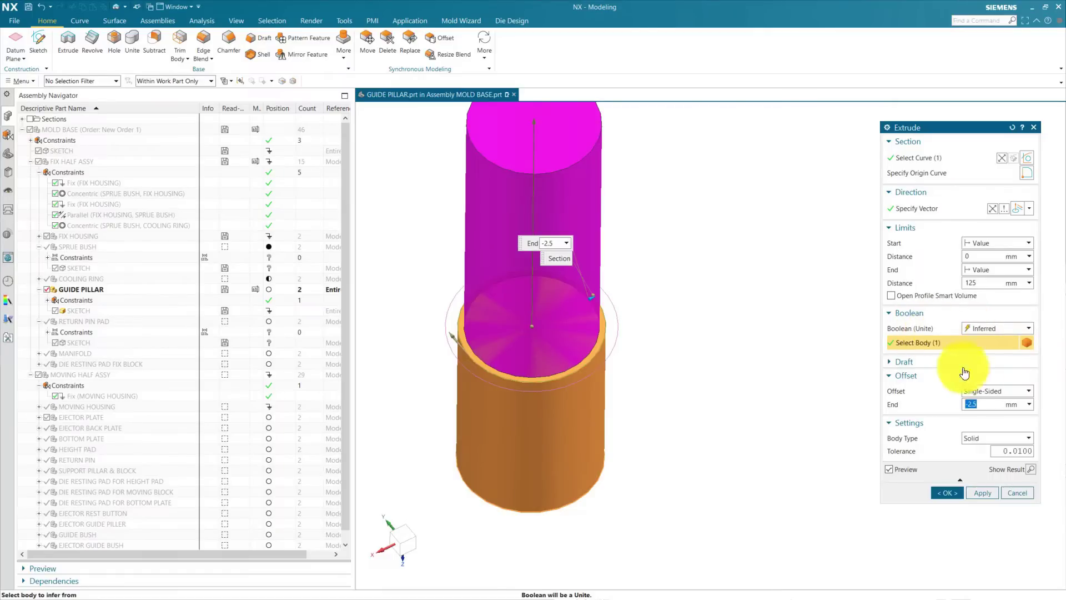
click(951, 492)
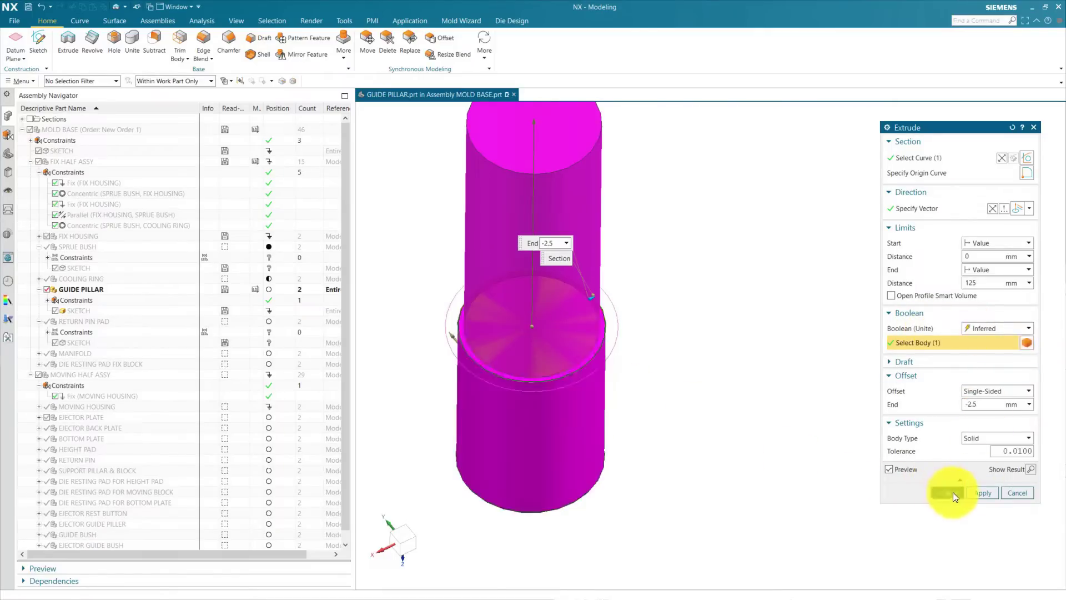
Step: Hide the linked guide bush and pillar sketch in GUIDE PILLAR's model history
click(7, 155)
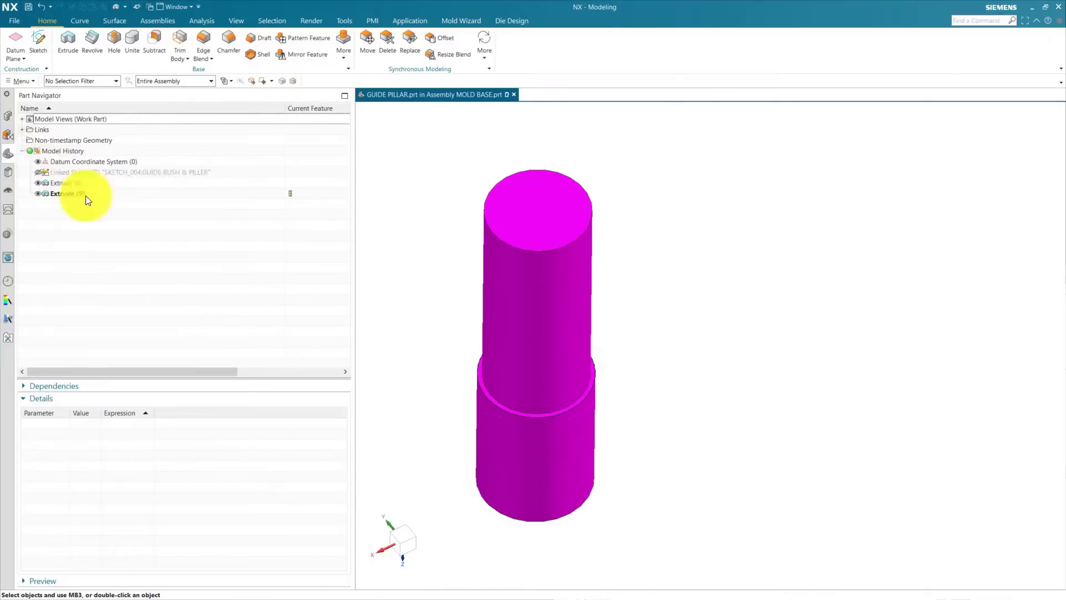
middle_drag(828, 405, 607, 544)
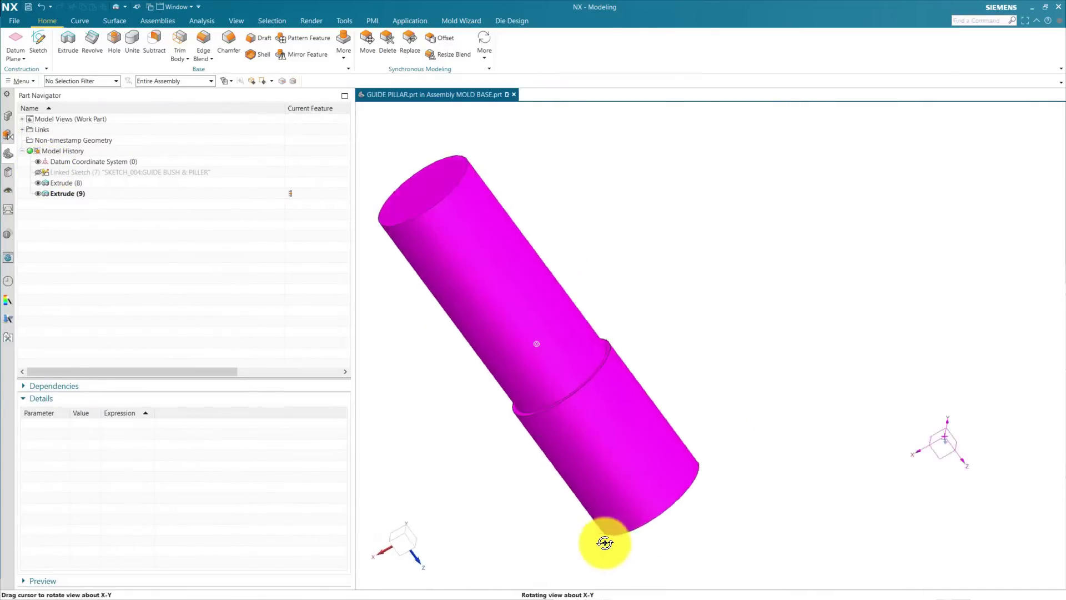
scroll(650, 523, down, 5)
Step: Extrude the outer circular edge at the thicker end of the guide pillar 15 mm inward, reversing the direction into the body
click(68, 44)
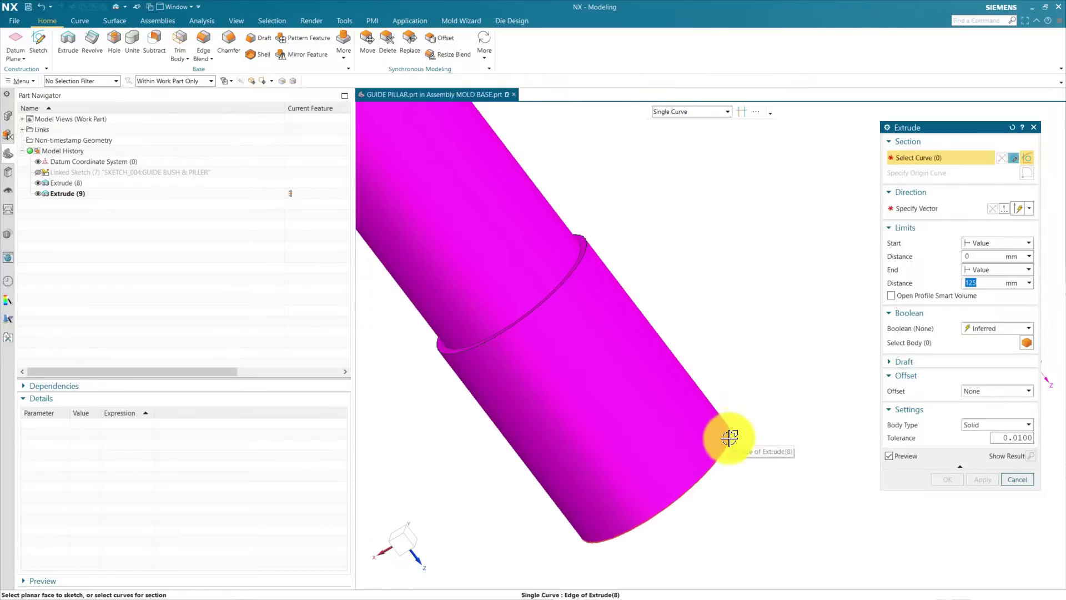
click(731, 437)
scroll(694, 416, up, 4)
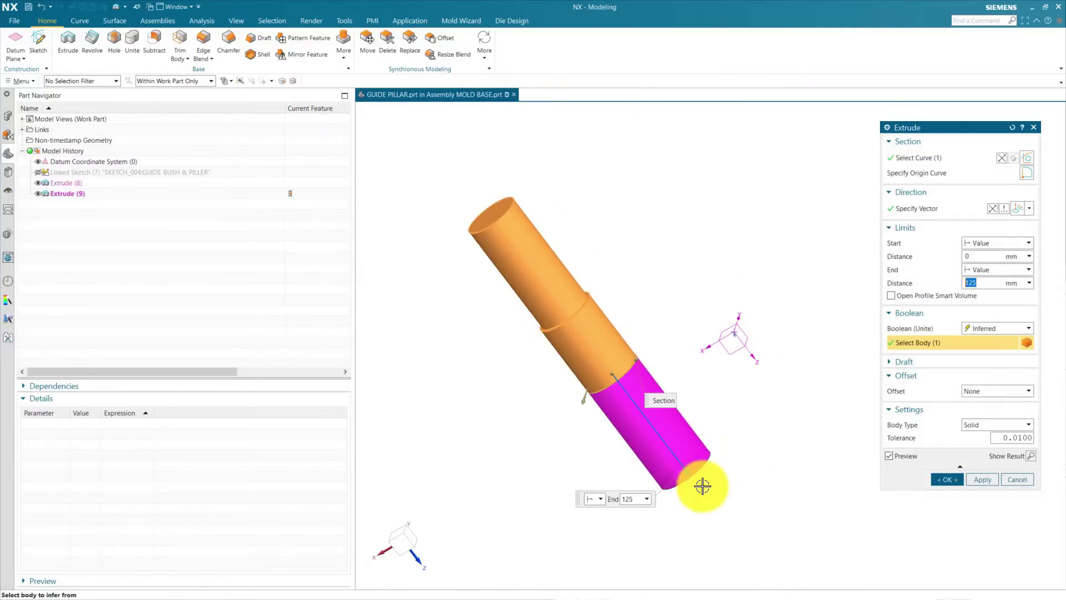
click(994, 207)
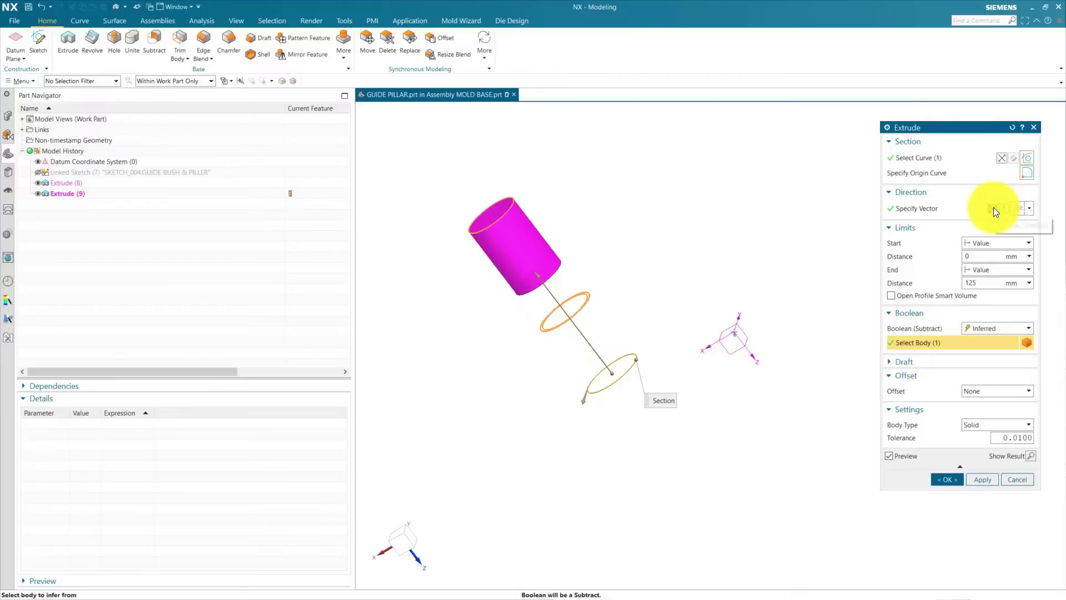
click(956, 285)
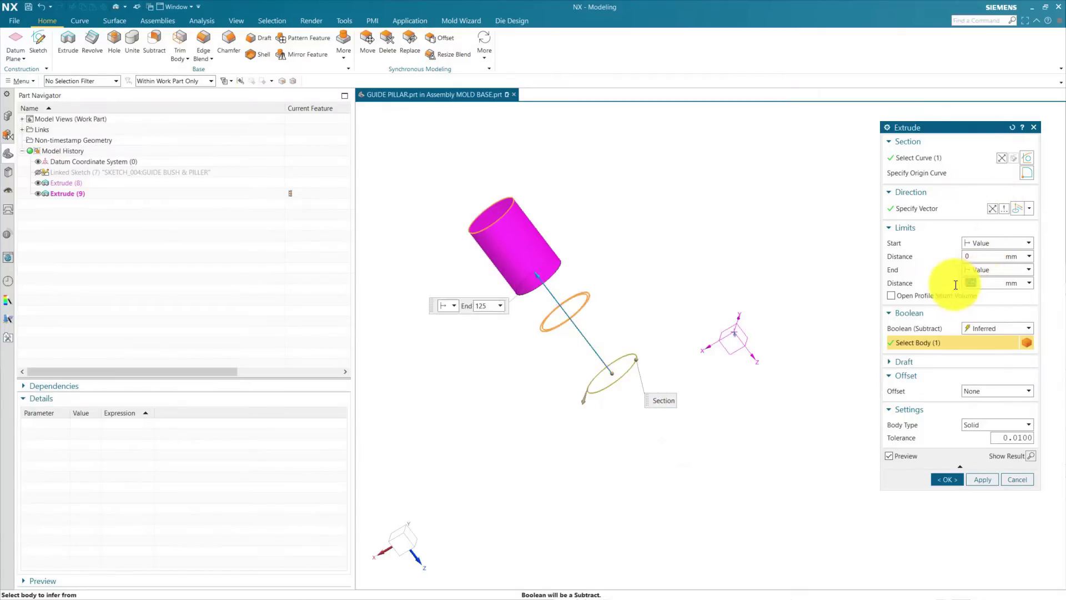
key(Return)
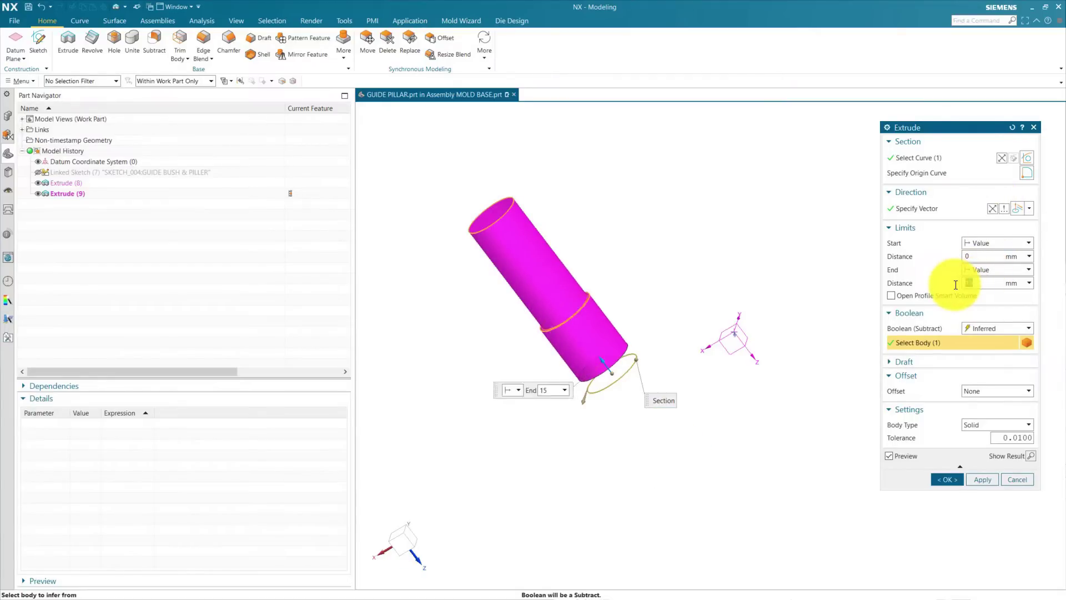
Step: Make the 15 mm extrusion a Subtract with a two-sided offset from 0 to -0.5 mm and create it
click(982, 334)
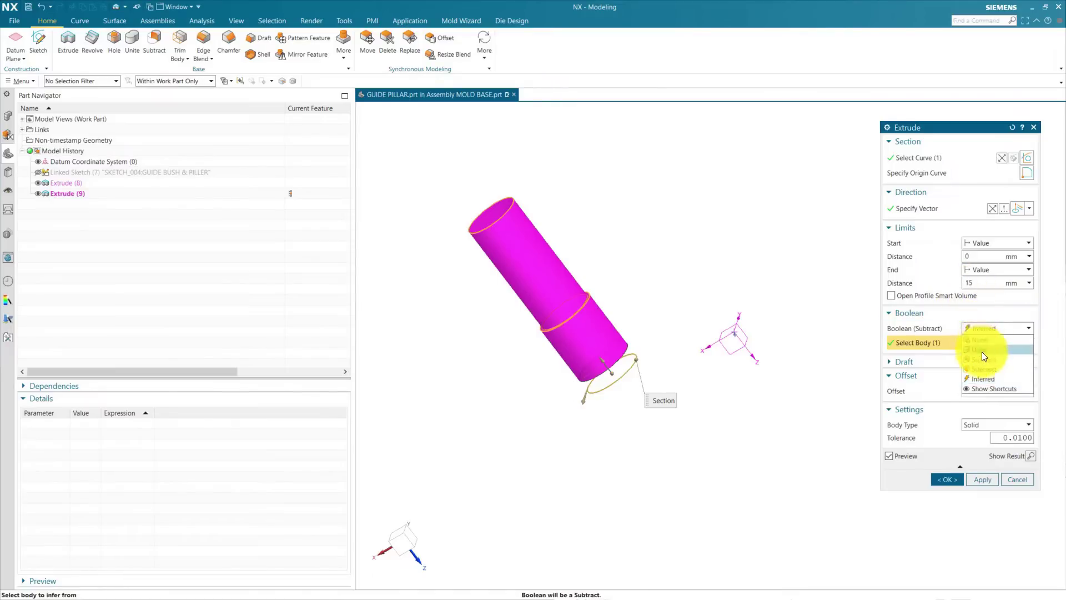
click(981, 357)
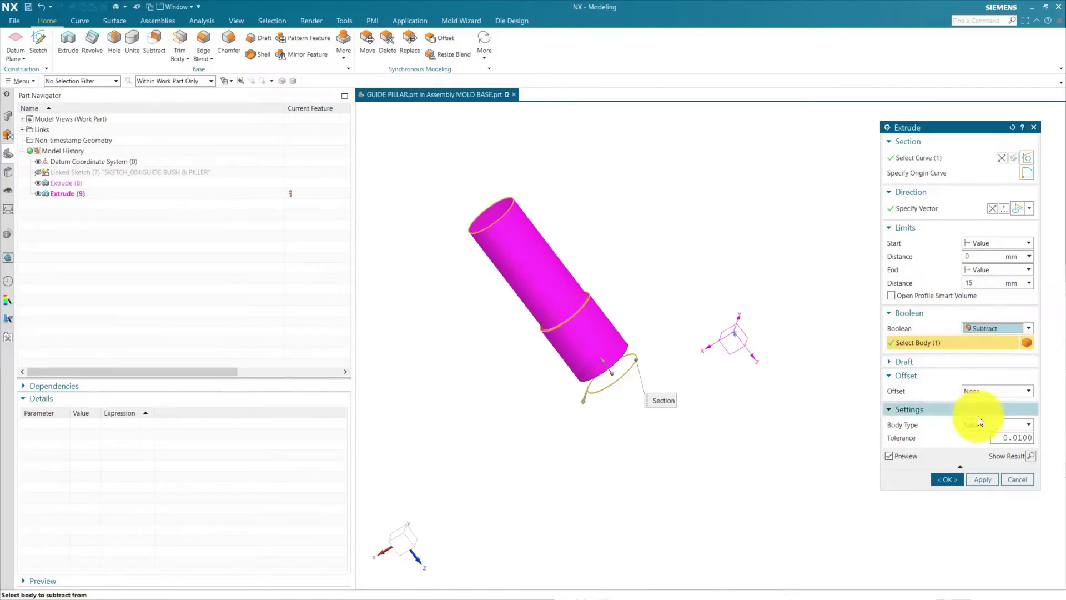
click(982, 395)
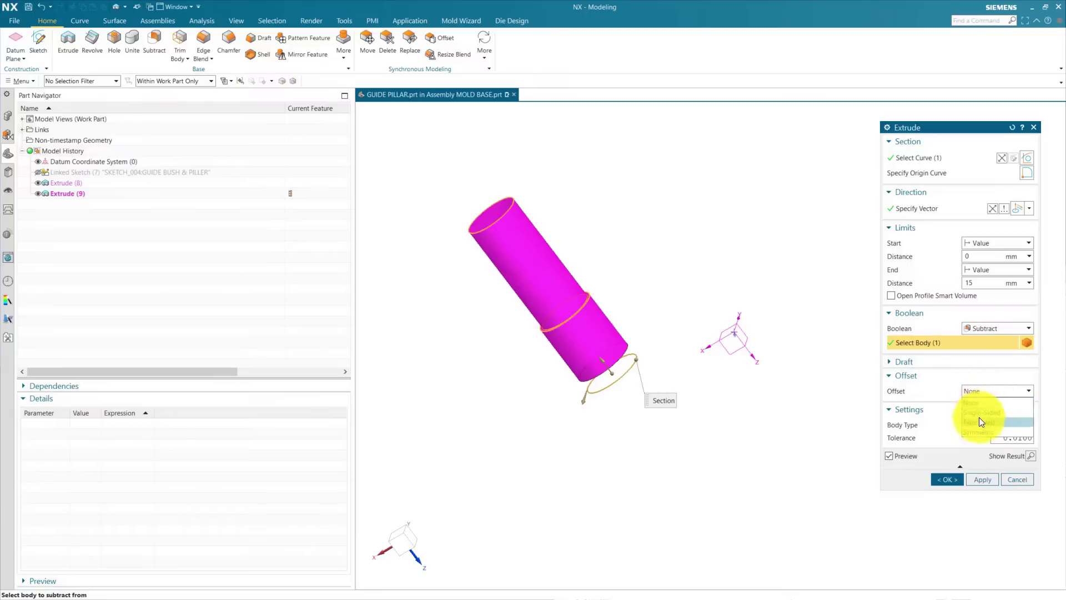
click(978, 420)
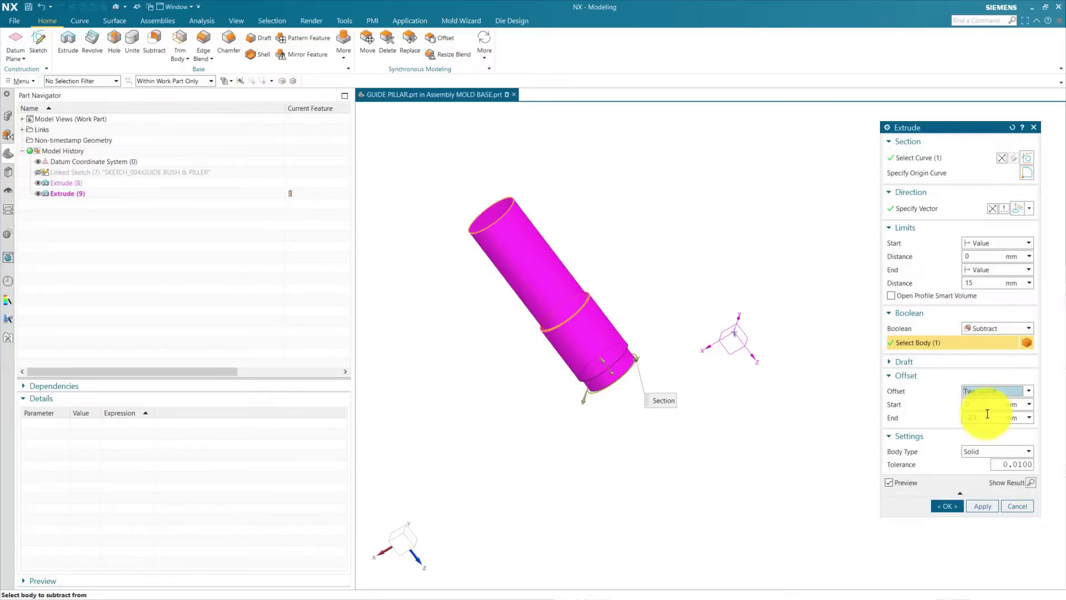
click(984, 407)
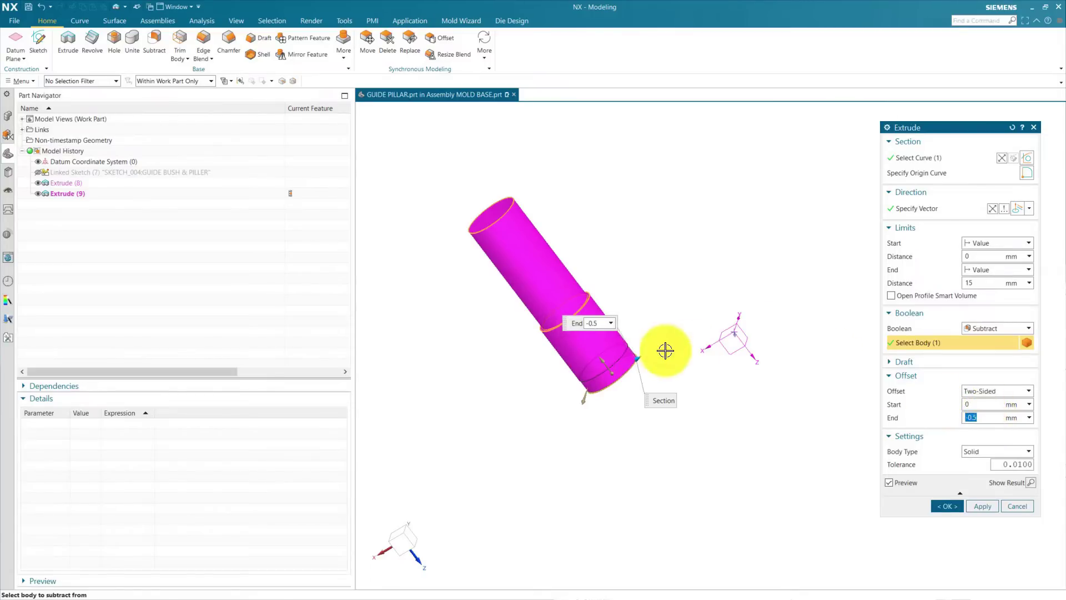
scroll(667, 349, up, 8)
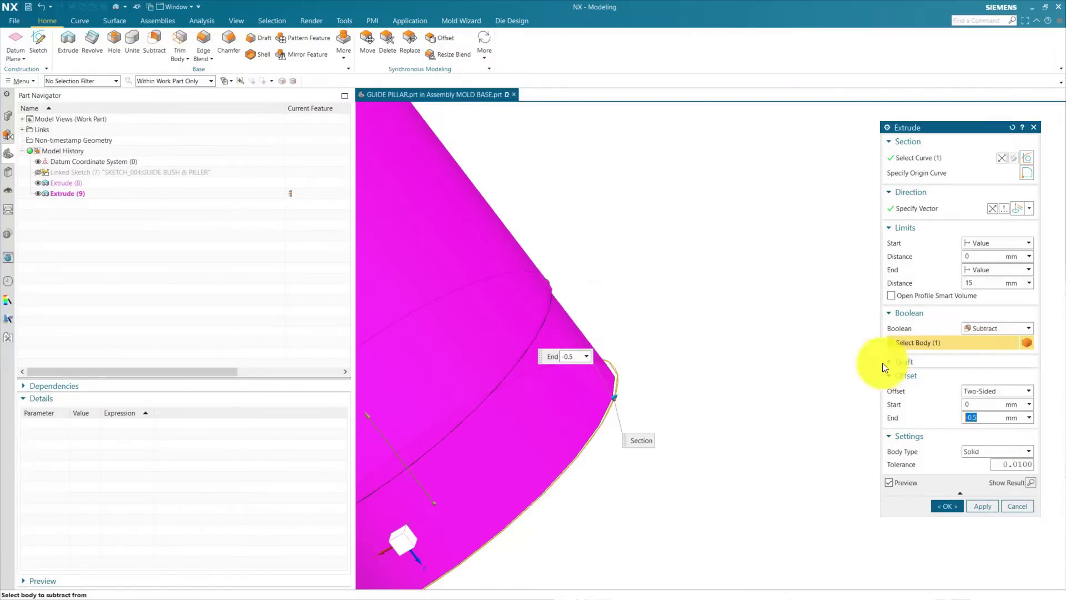
key(ctrl+f)
click(939, 505)
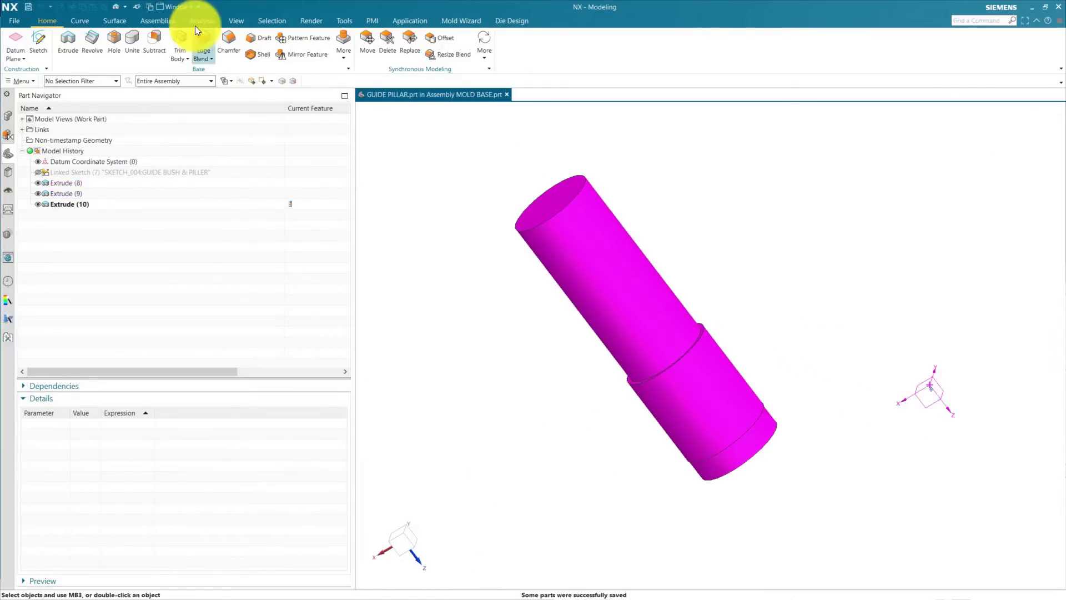
Step: Chamfer the outer edge of the thicker end face with a symmetric 4 mm distance
click(229, 37)
middle_drag(798, 496, 742, 448)
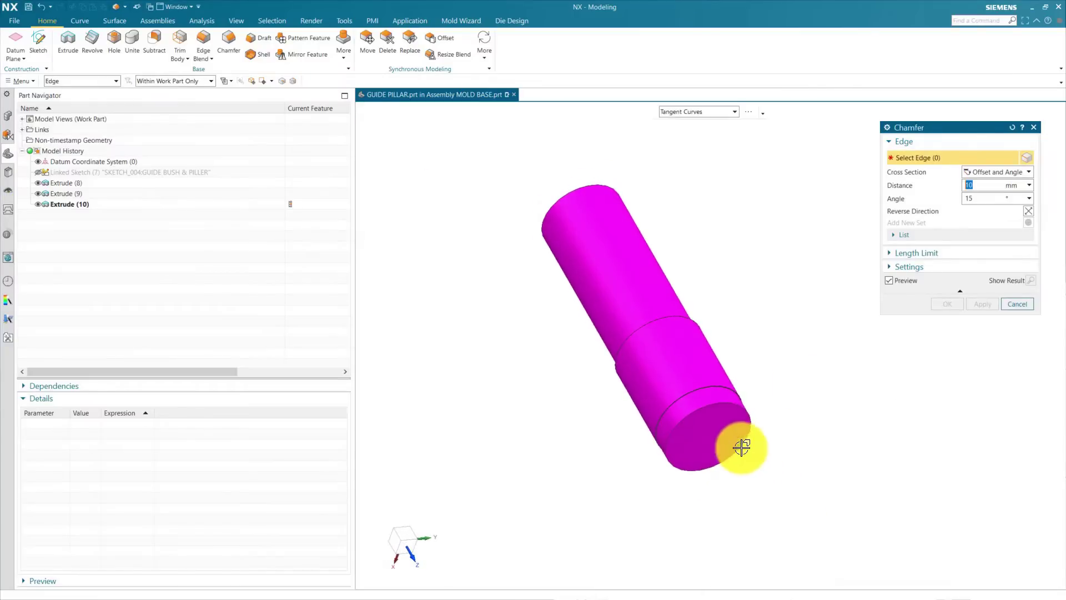
click(980, 173)
click(981, 184)
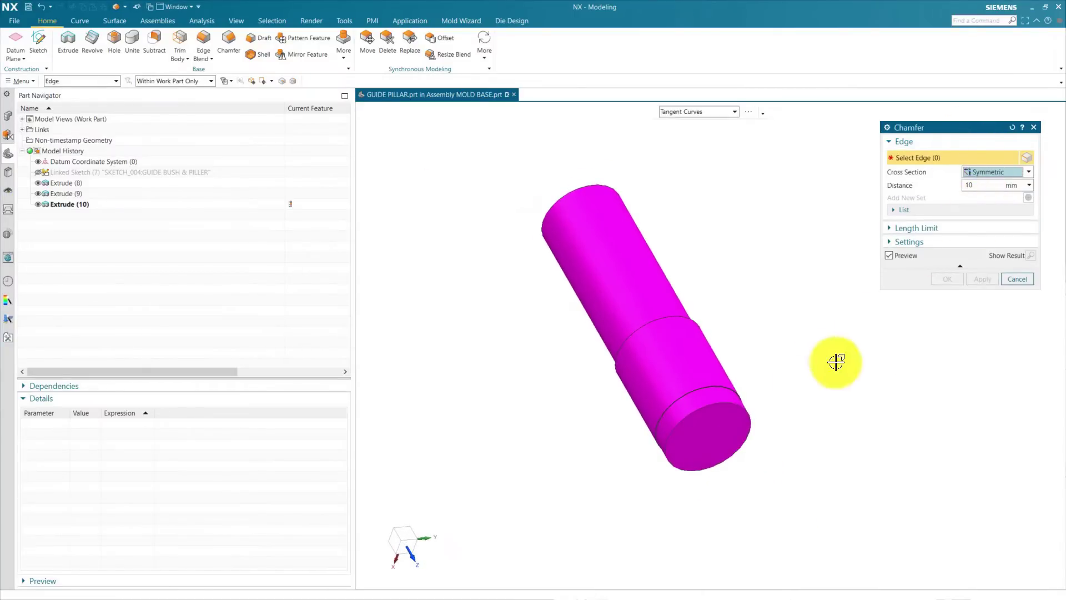
scroll(648, 428, up, 5)
click(626, 445)
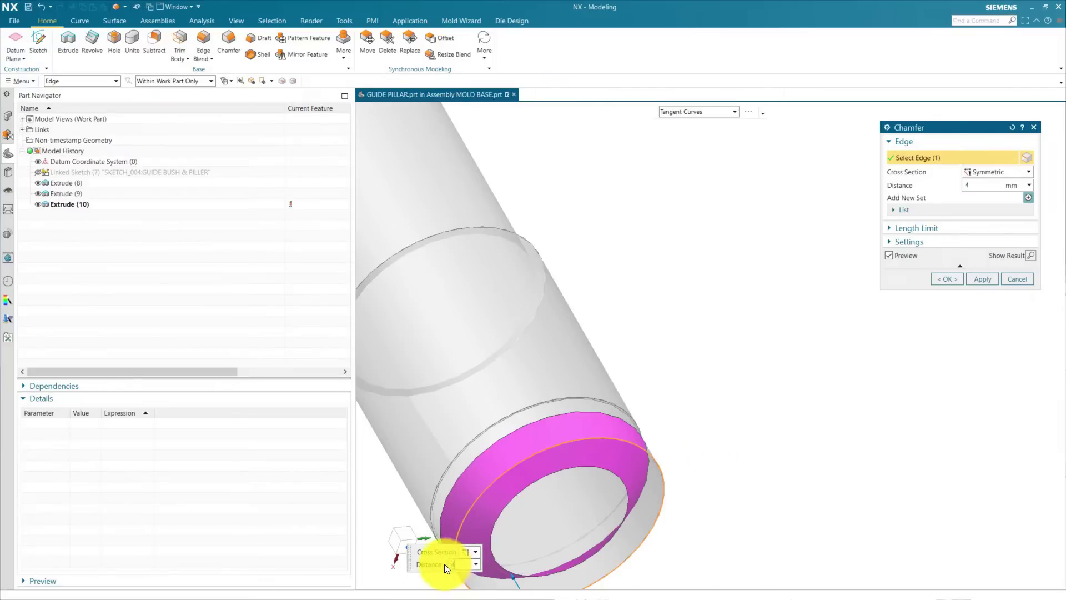
click(955, 282)
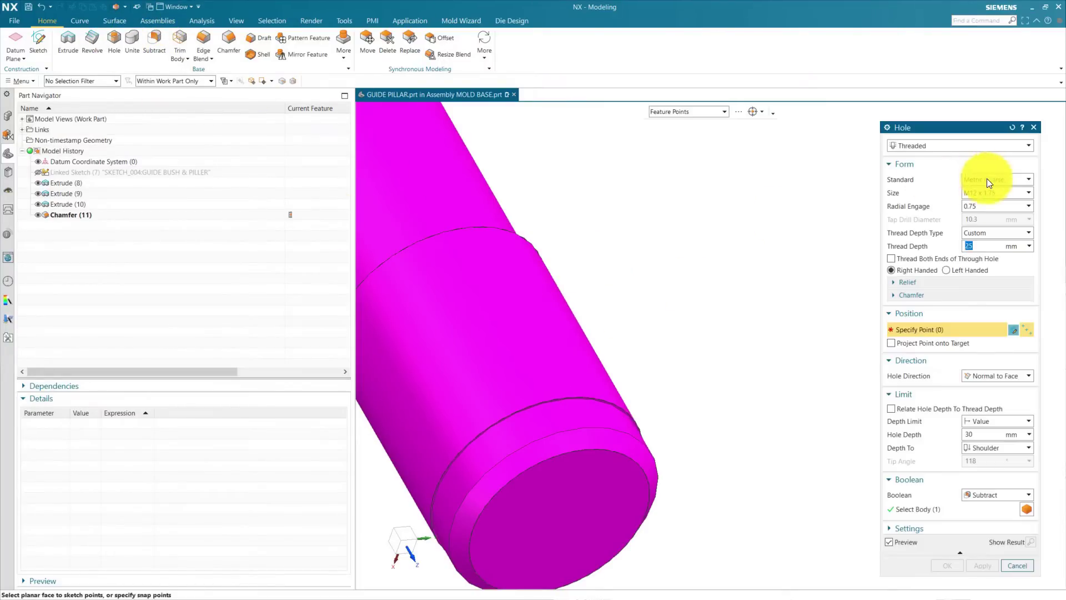
Step: Add an M12 x 1.75 threaded hole, 30 mm deep with 25 mm thread depth, at the centre of the chamfered end face
click(609, 451)
scroll(548, 310, down, 2)
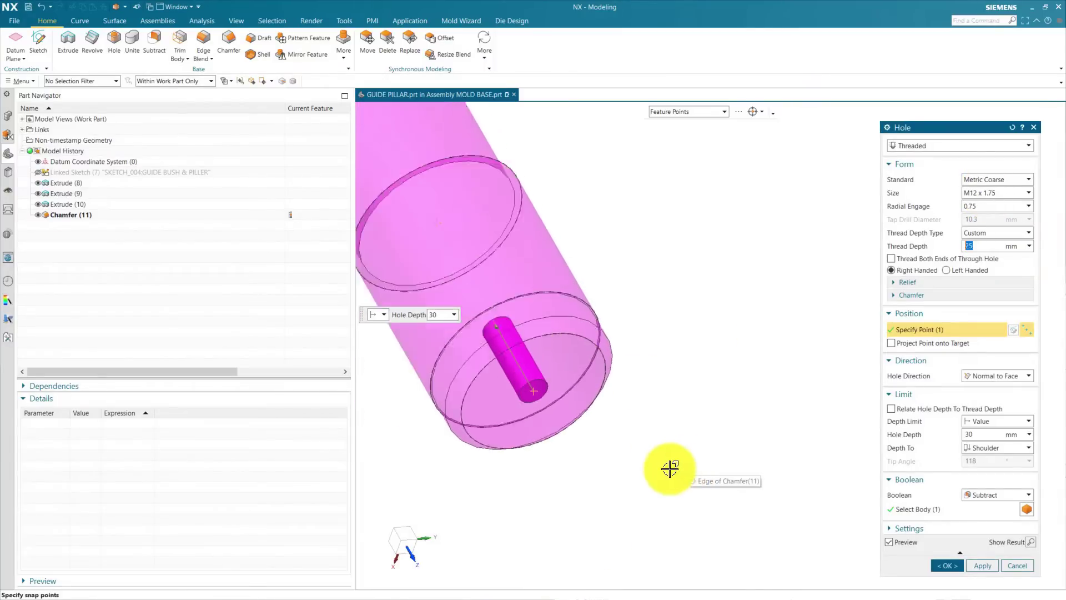
scroll(669, 468, down, 3)
middle_drag(678, 293, 688, 314)
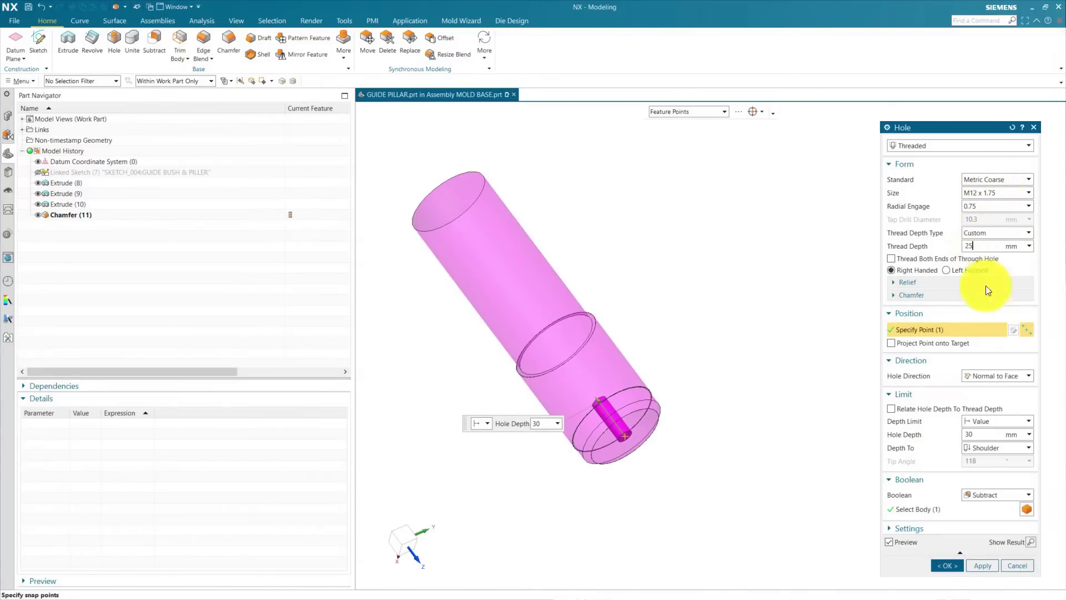
click(956, 565)
Step: Blend the inner edge of the shoulder, where the slimmer shaft meets the thicker section, with a 1.5 mm radius
middle_drag(719, 514, 730, 417)
scroll(594, 321, up, 5)
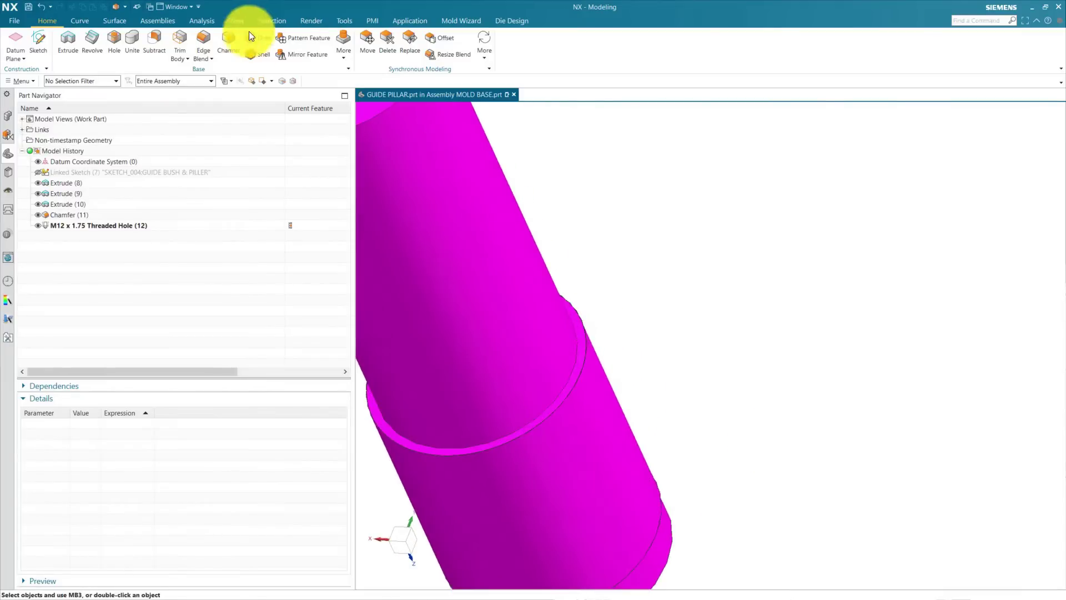
click(206, 37)
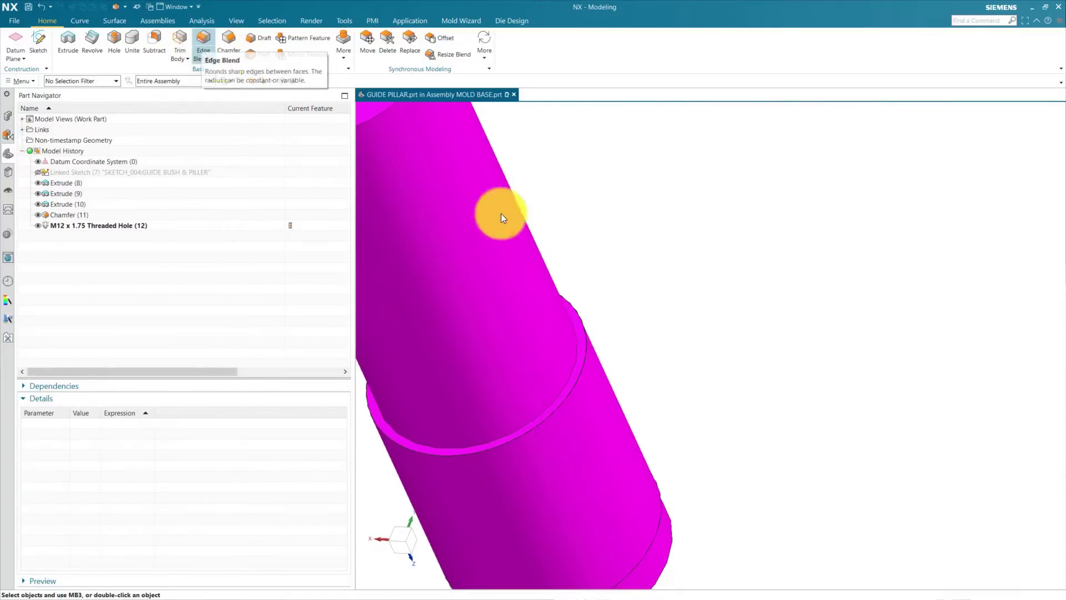
click(574, 330)
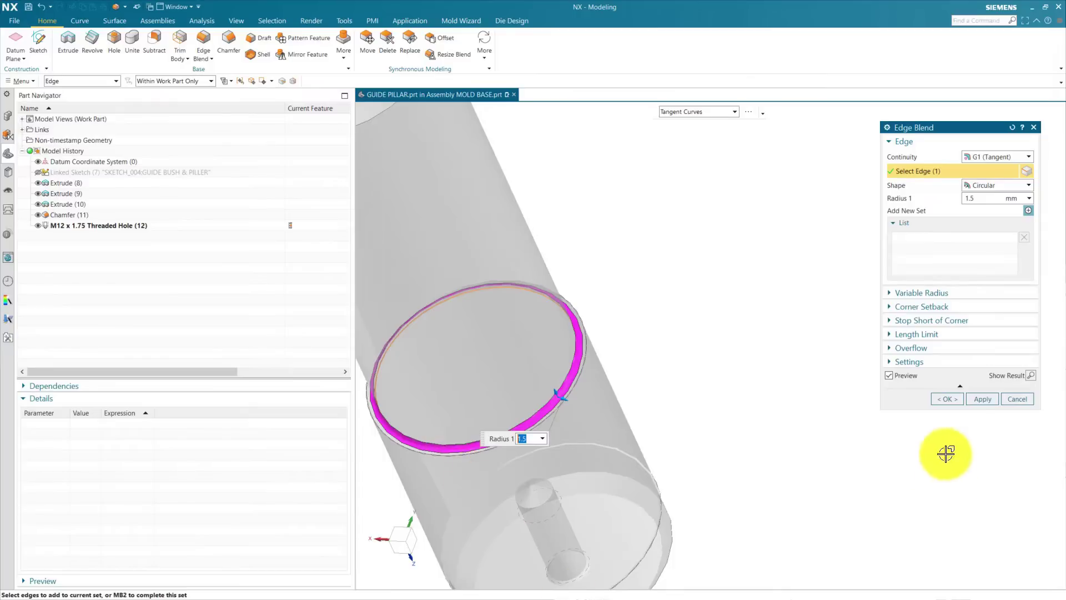
click(950, 399)
Step: Chamfer the end edge of the slimmer shaft using Offset and Angle with a 10 mm distance and a 15° angle
middle_drag(952, 400, 578, 171)
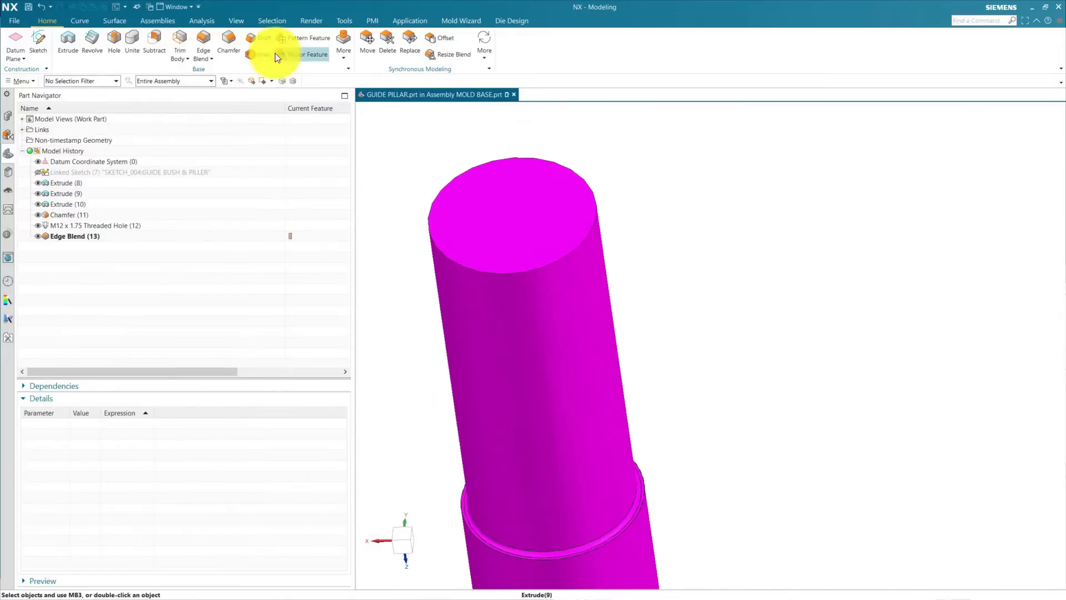
click(230, 40)
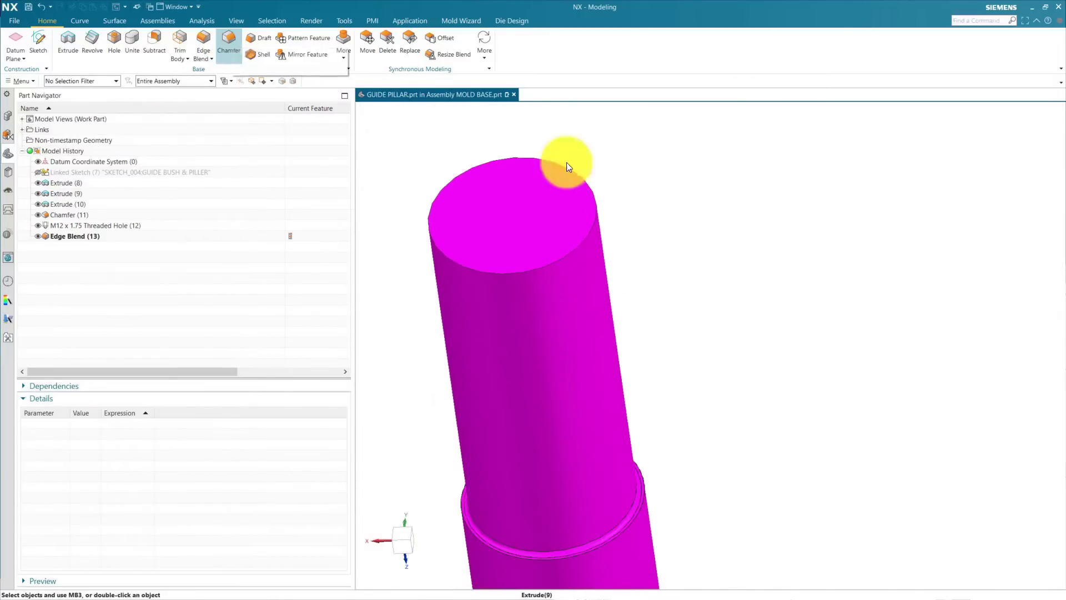
click(589, 234)
click(994, 173)
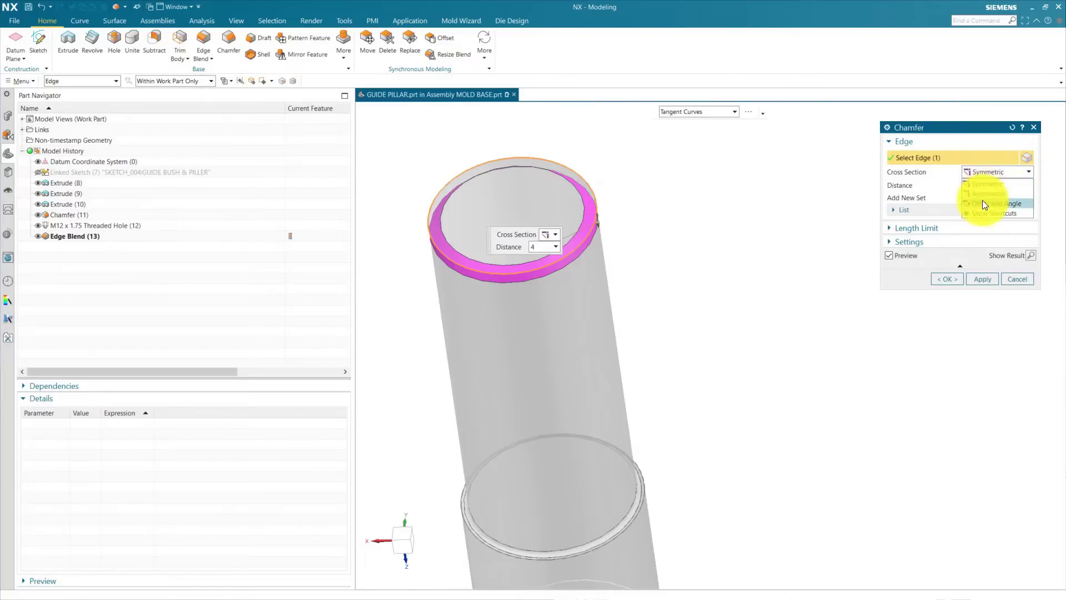
click(987, 203)
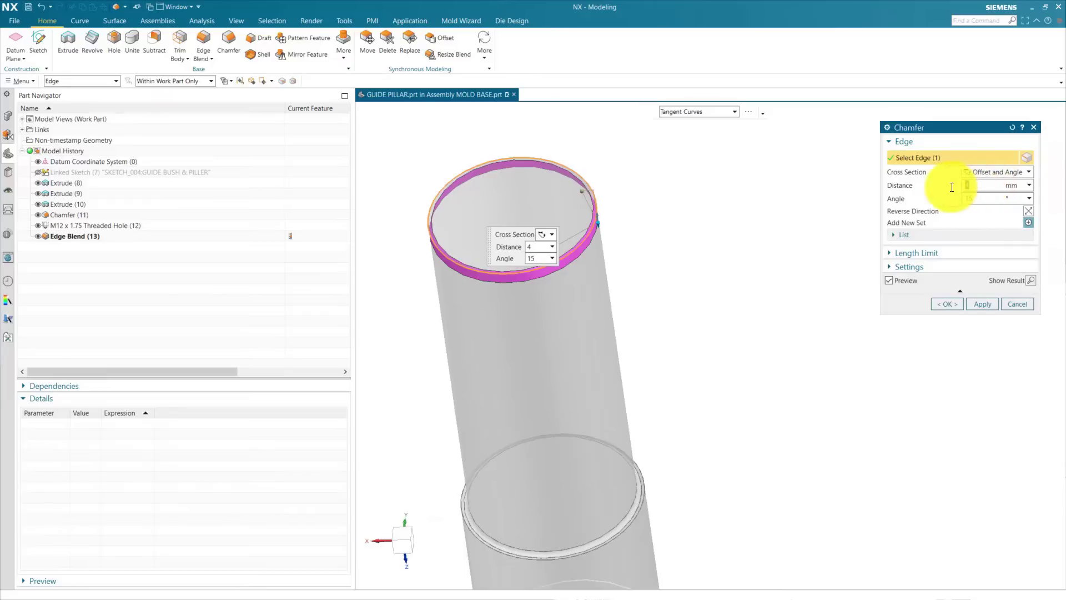
text(0)
key(Return)
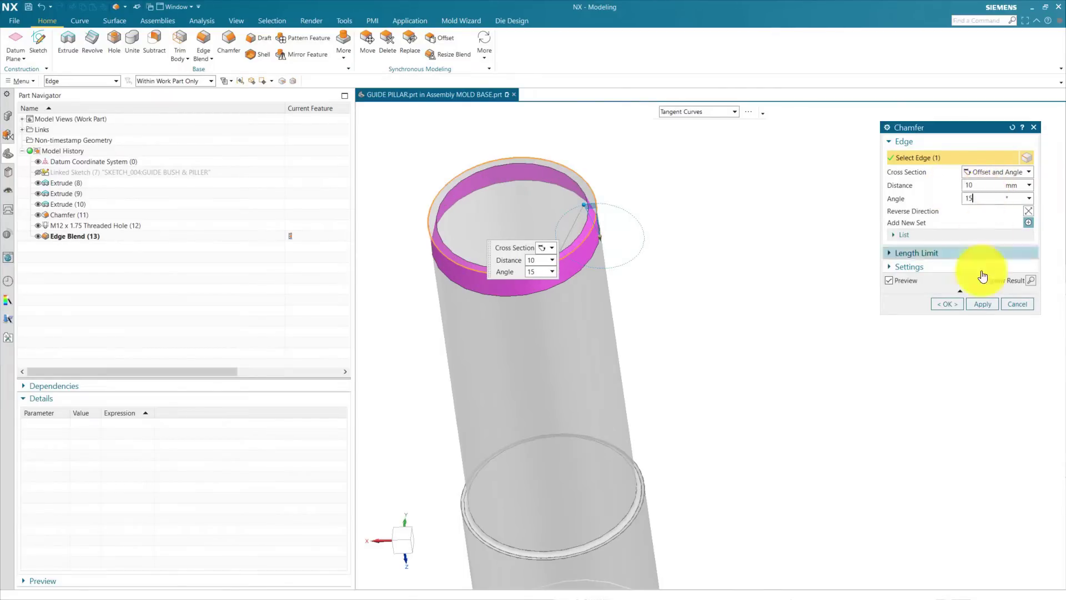
click(950, 305)
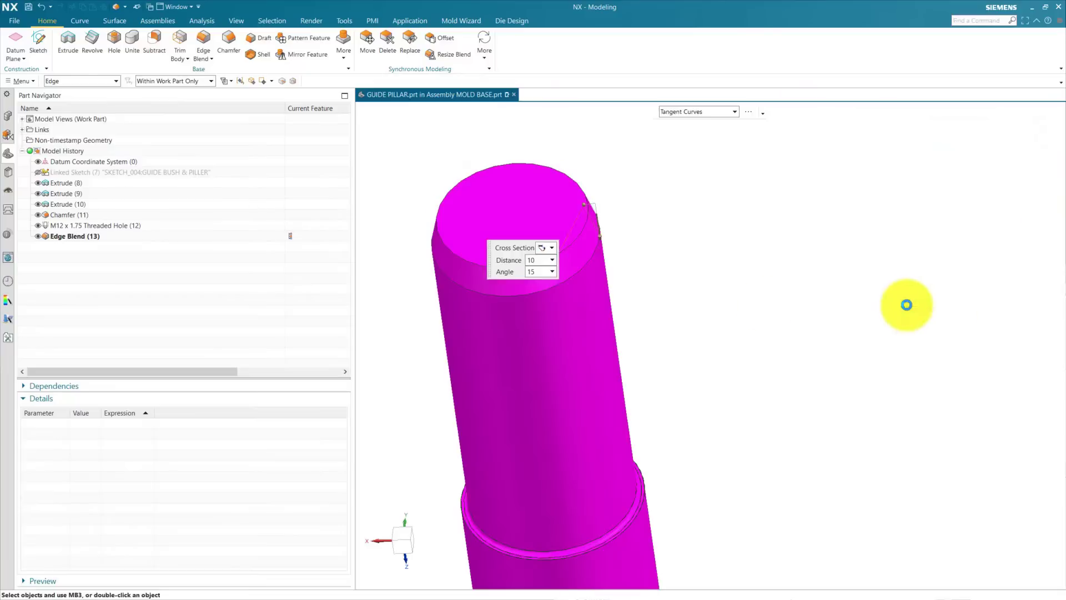
Step: Blend the edge between the slimmer shaft's end face and its chamfer with a 3 mm radius
click(204, 40)
click(568, 247)
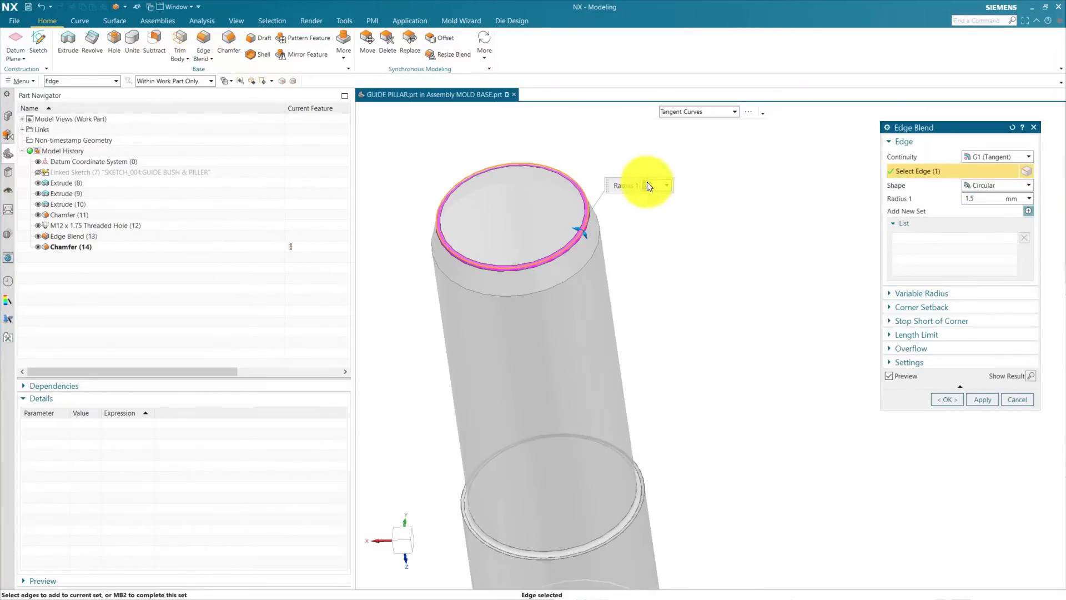
text(3)
key(Return)
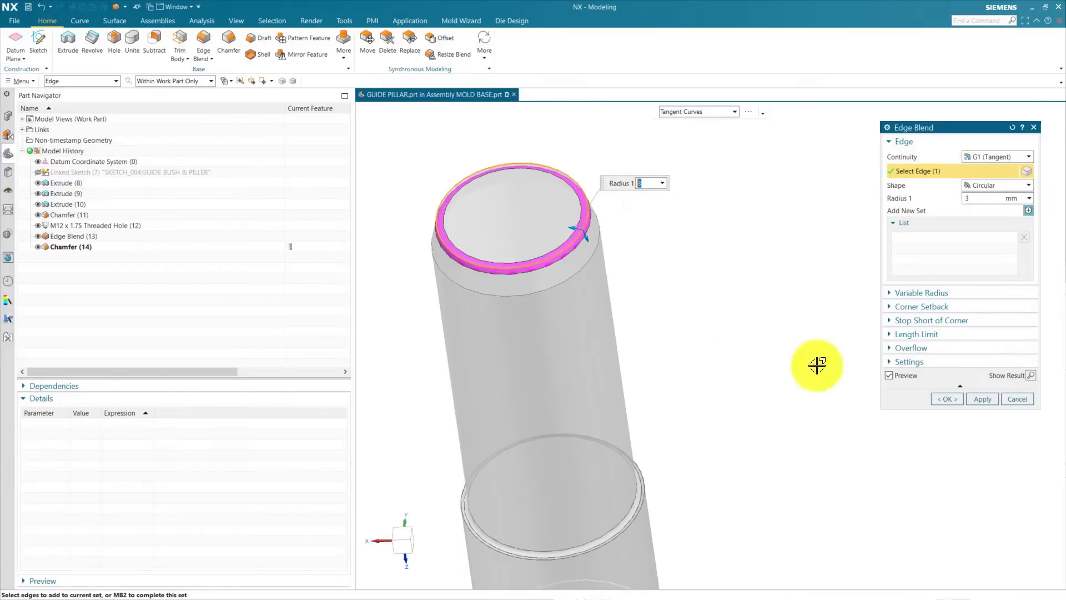
click(951, 399)
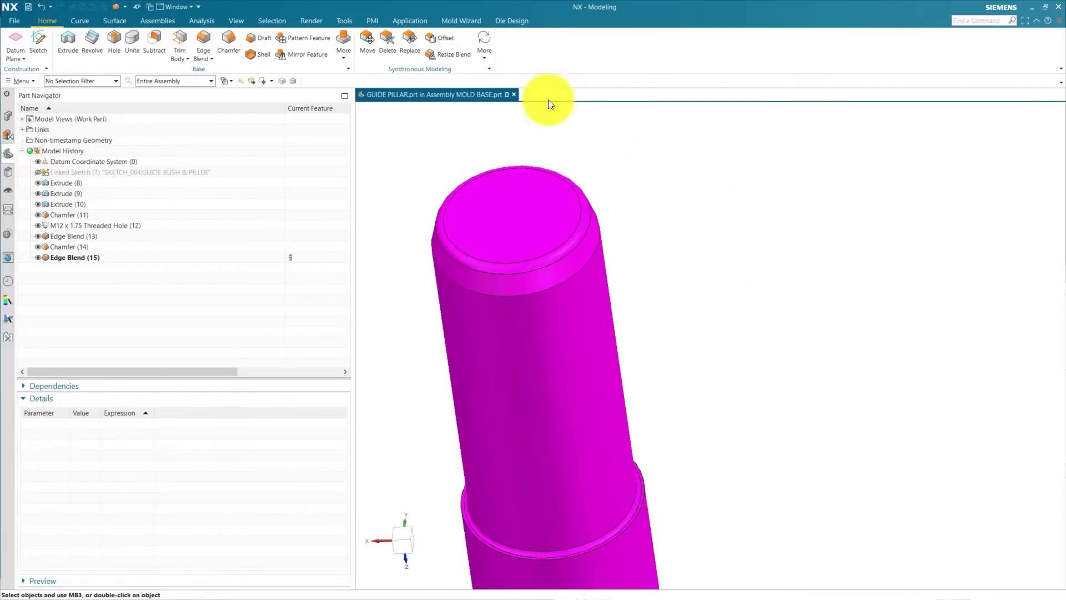
Step: Blend the edge where the 15° chamfer meets the slimmer shaft's cylindrical face with a 5 mm radius
click(192, 43)
scroll(600, 269, up, 4)
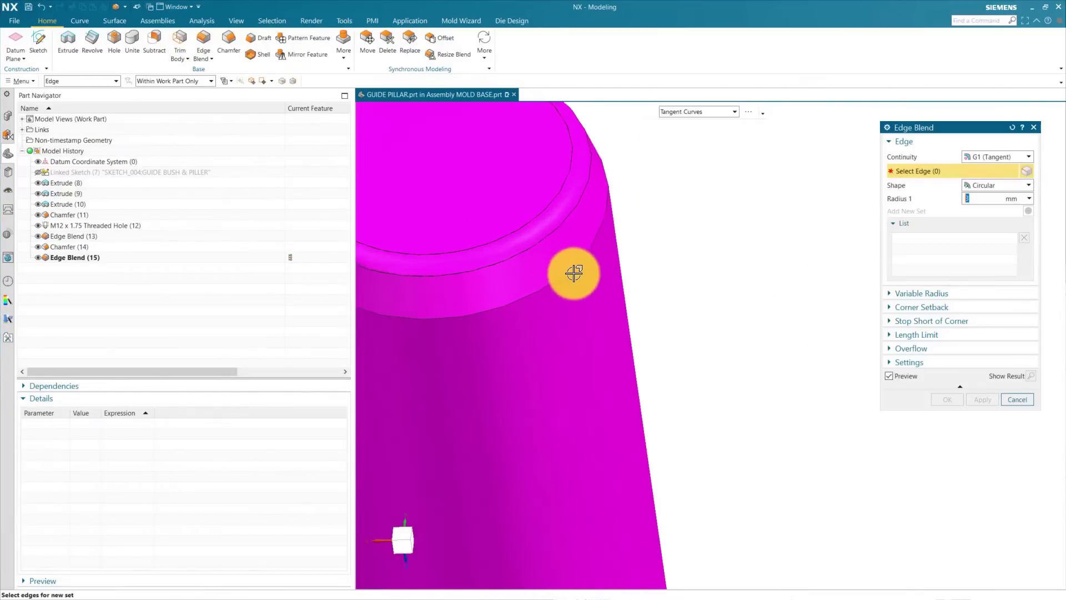
click(561, 274)
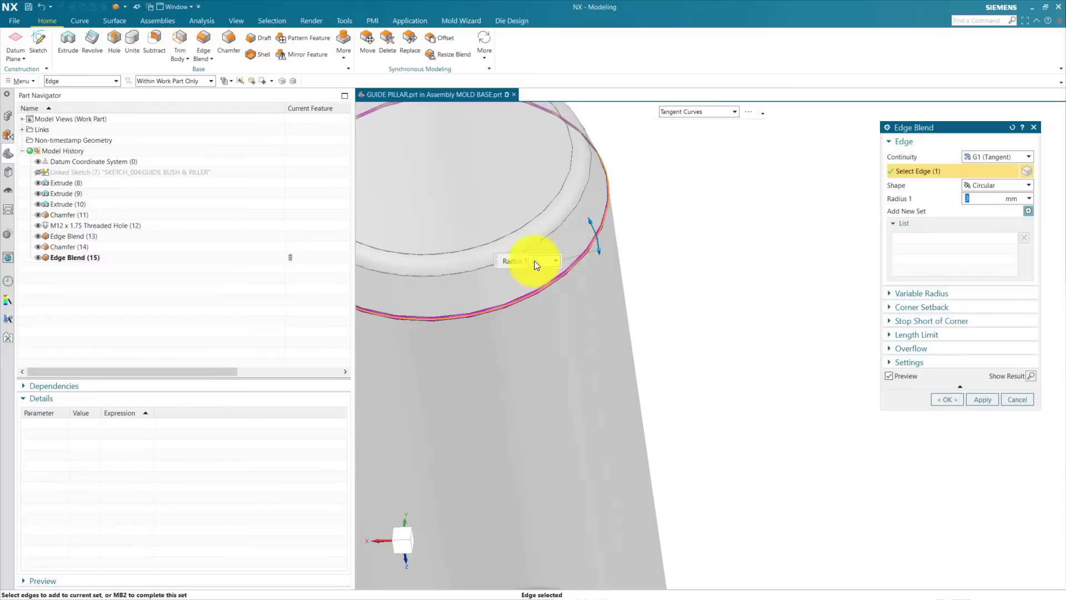
text(5)
key(Return)
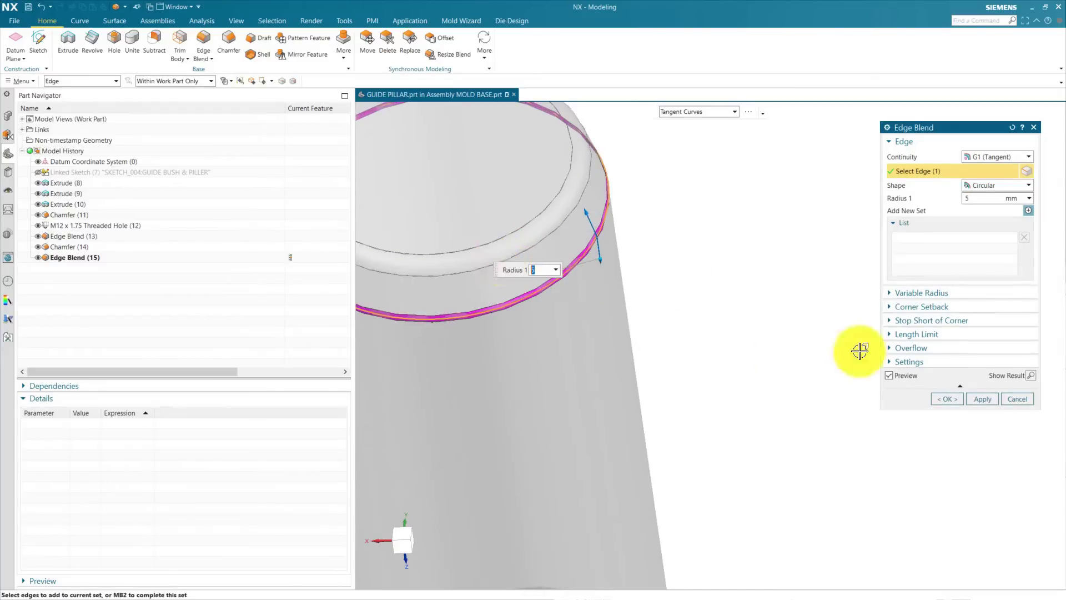
click(944, 399)
scroll(792, 326, down, 5)
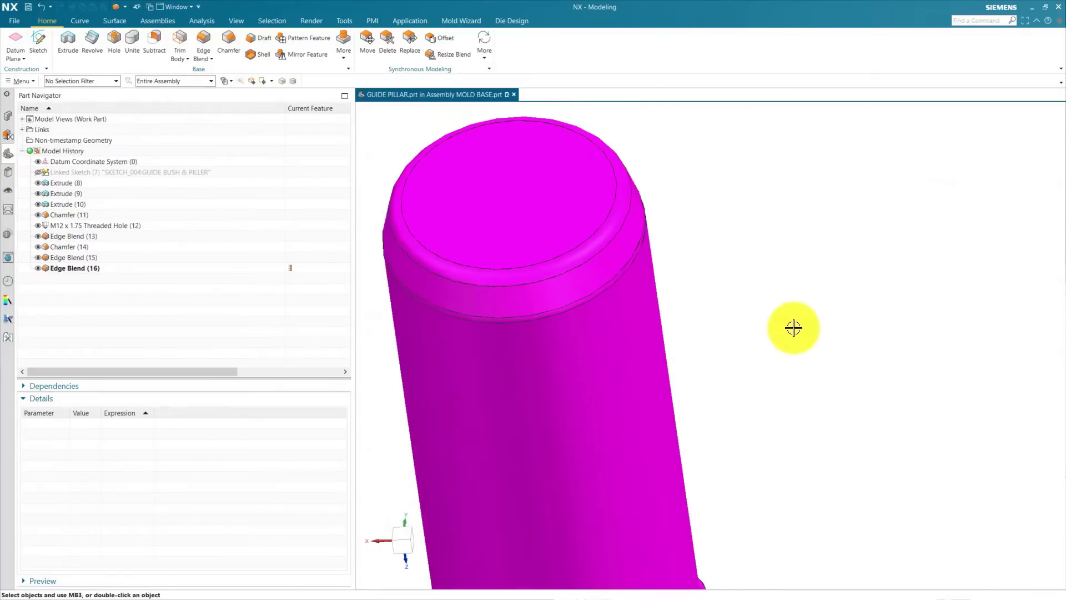
scroll(686, 389, up, 3)
middle_drag(686, 388, 738, 459)
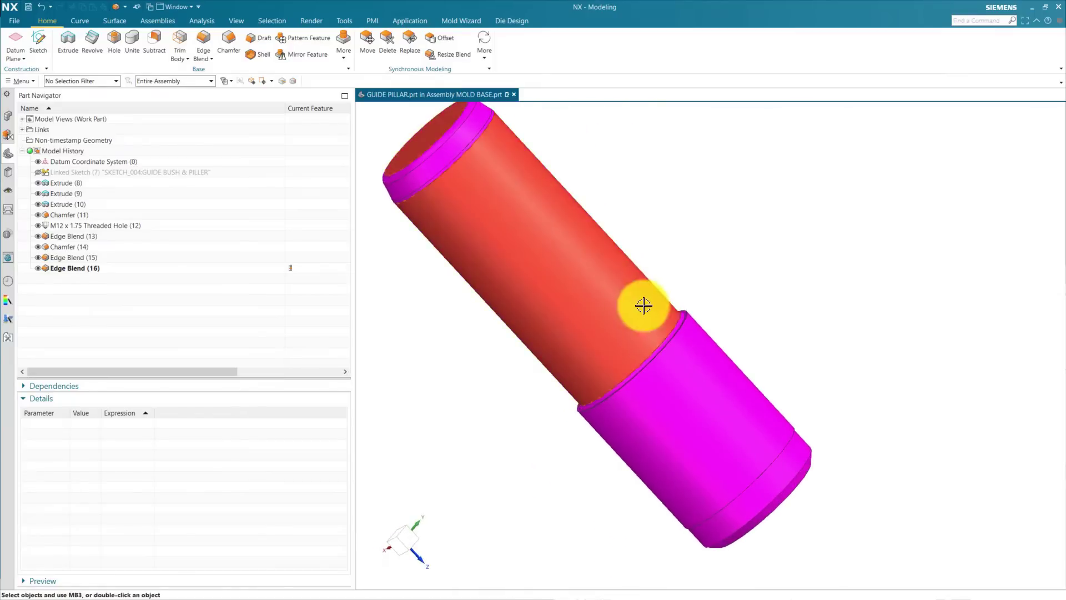
Step: Start an intersection curve and use the slimmer shaft's cylindrical face as the first set
scroll(582, 370, up, 5)
scroll(583, 369, down, 5)
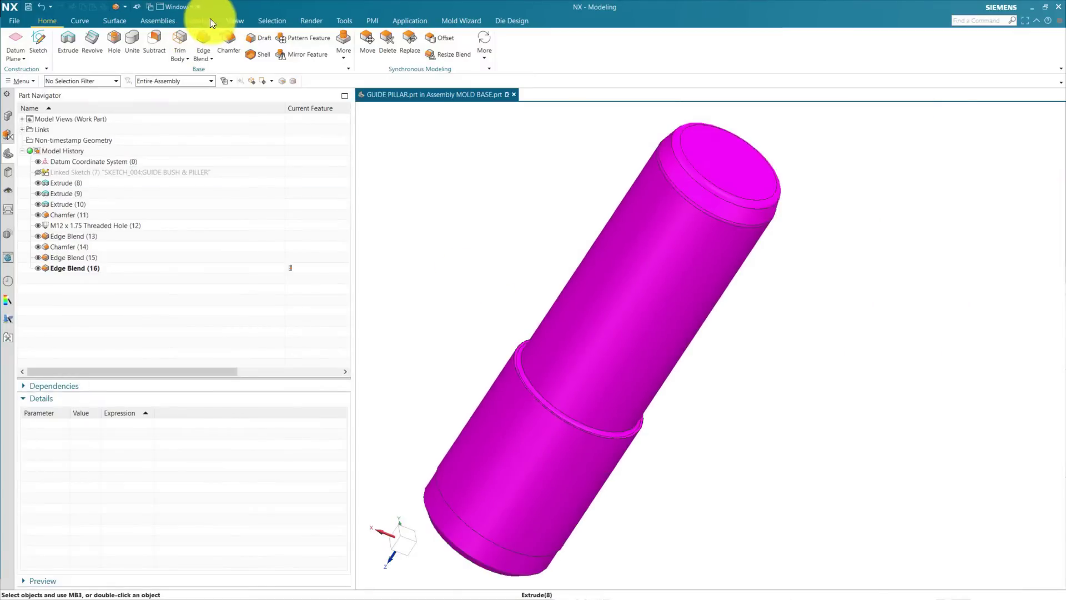
click(82, 20)
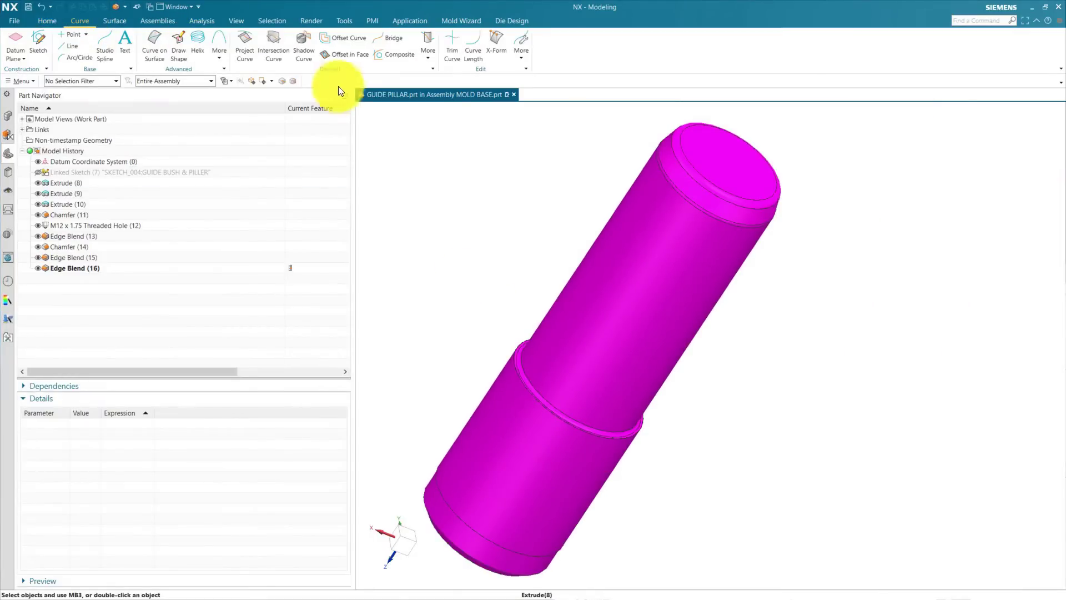
click(275, 42)
click(696, 111)
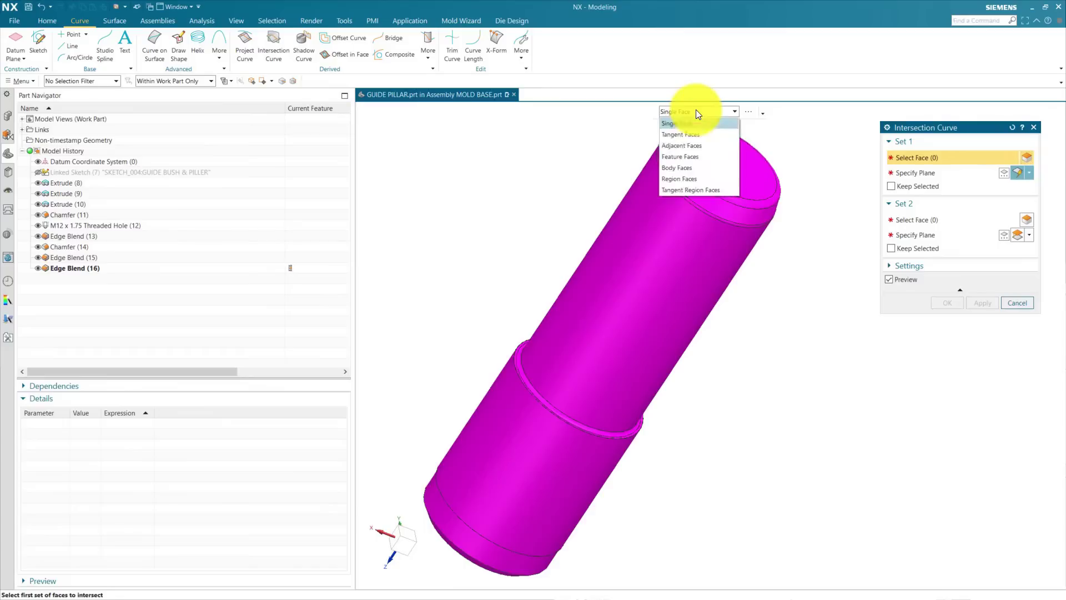
click(697, 112)
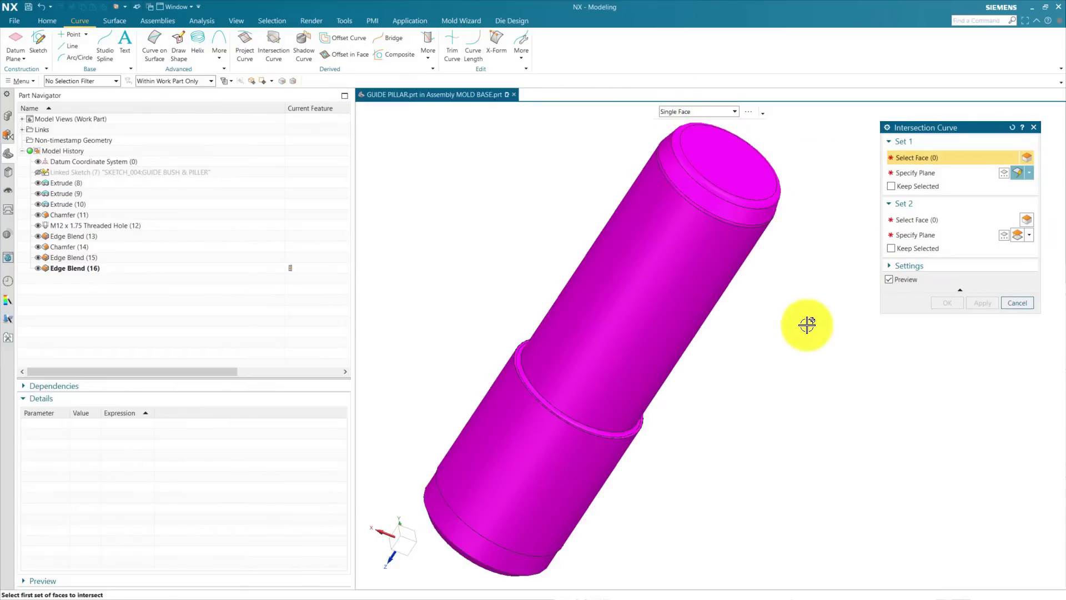
click(654, 302)
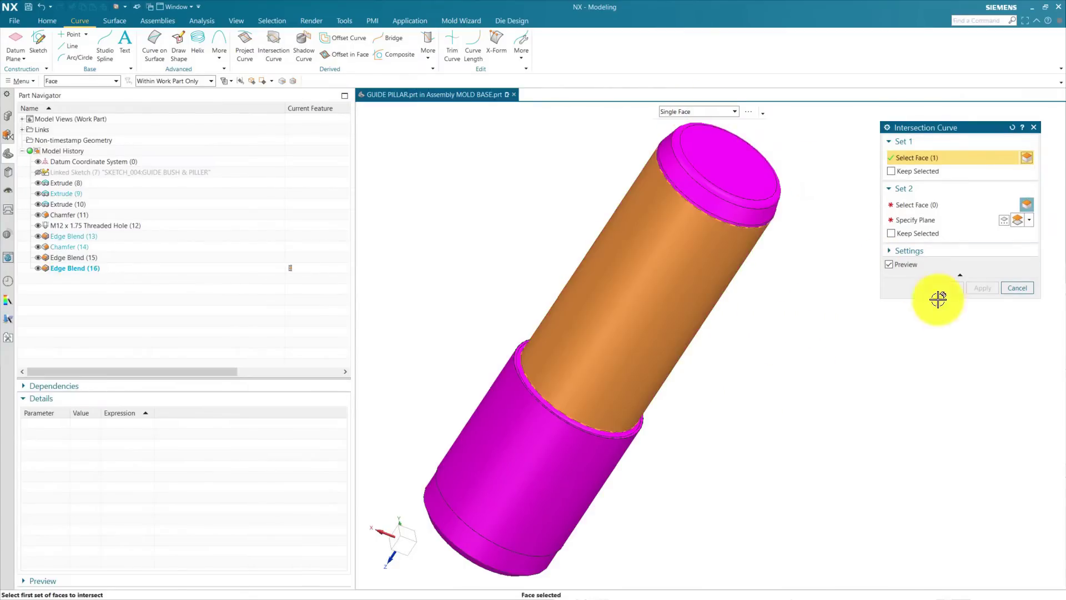
Step: Define the second set as a plane offset 15 mm from the shoulder face towards the slimmer shaft and create the intersection curve
click(922, 222)
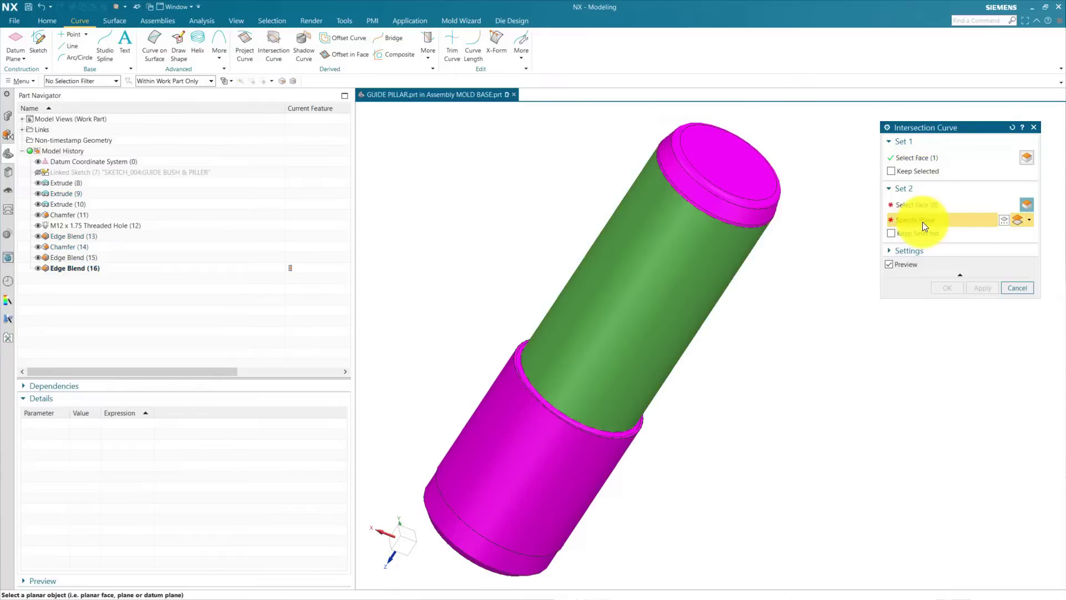
scroll(612, 439, up, 6)
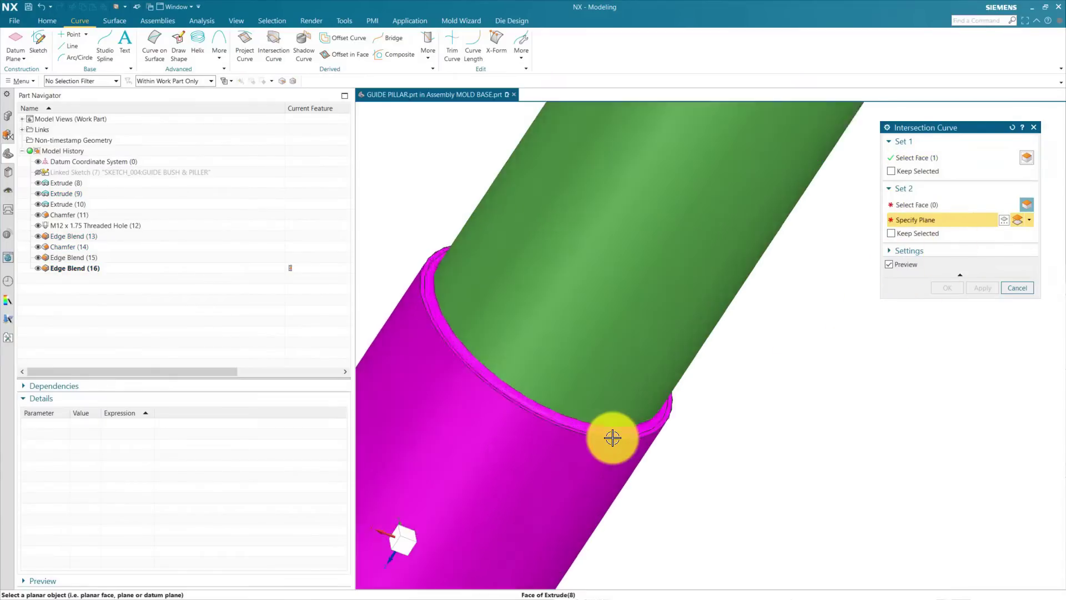
click(707, 420)
scroll(707, 444, down, 4)
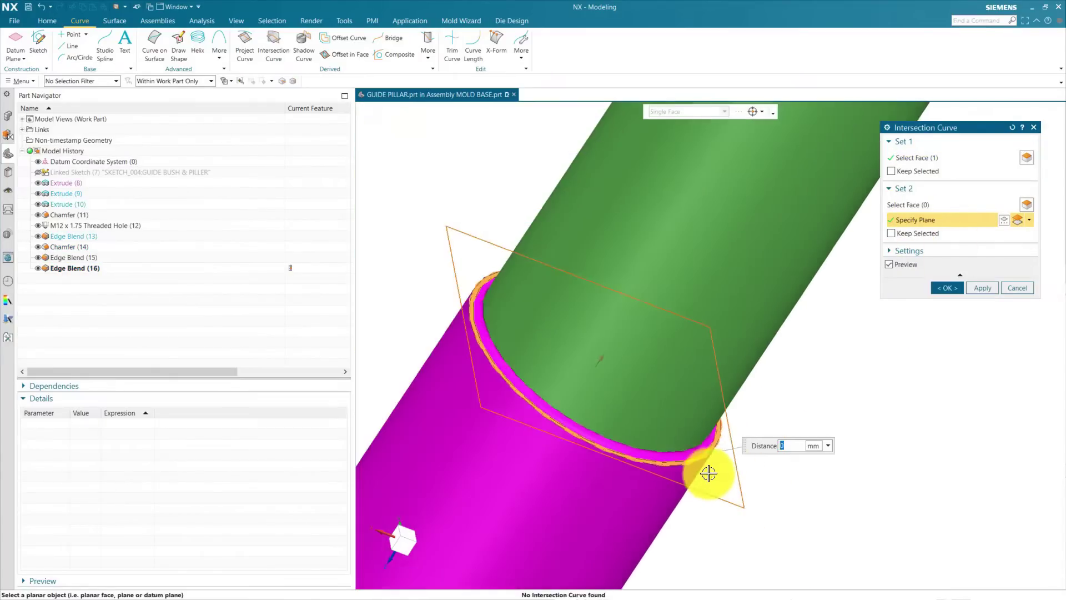
click(1032, 219)
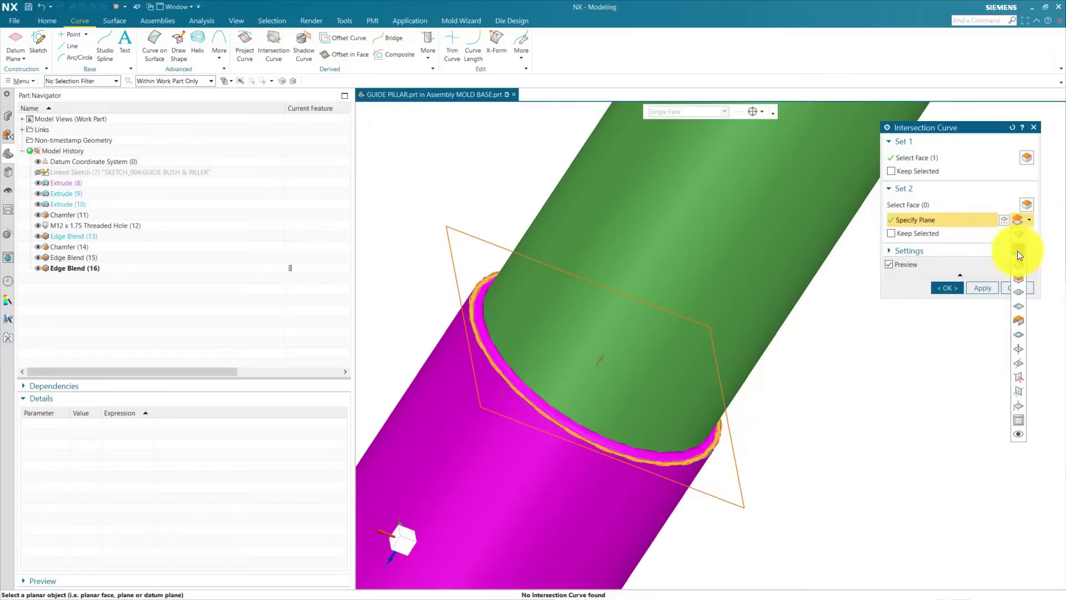
click(1017, 251)
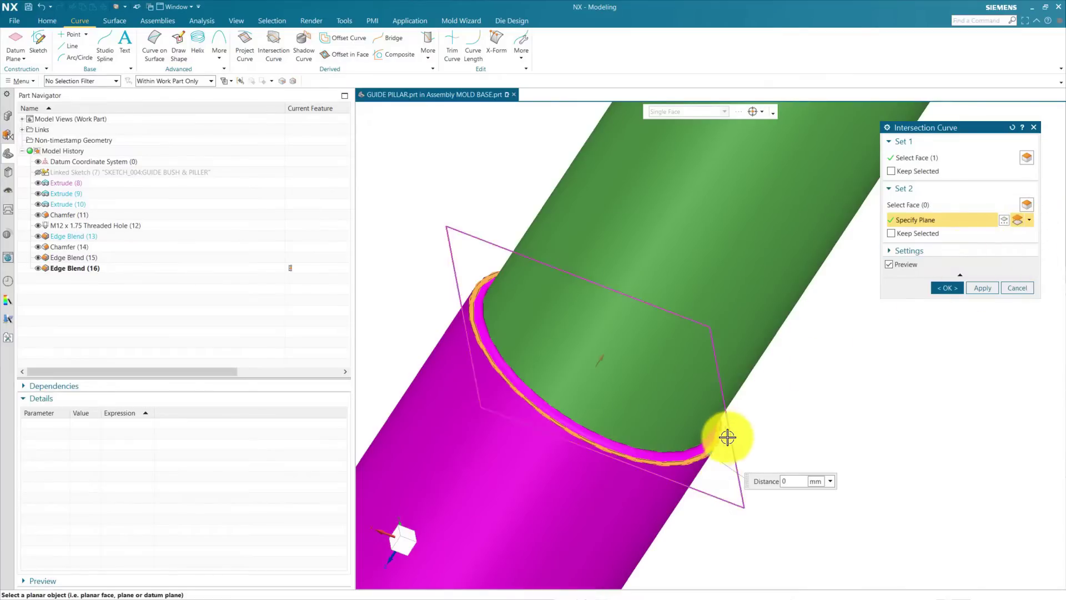
drag(728, 437, 742, 422)
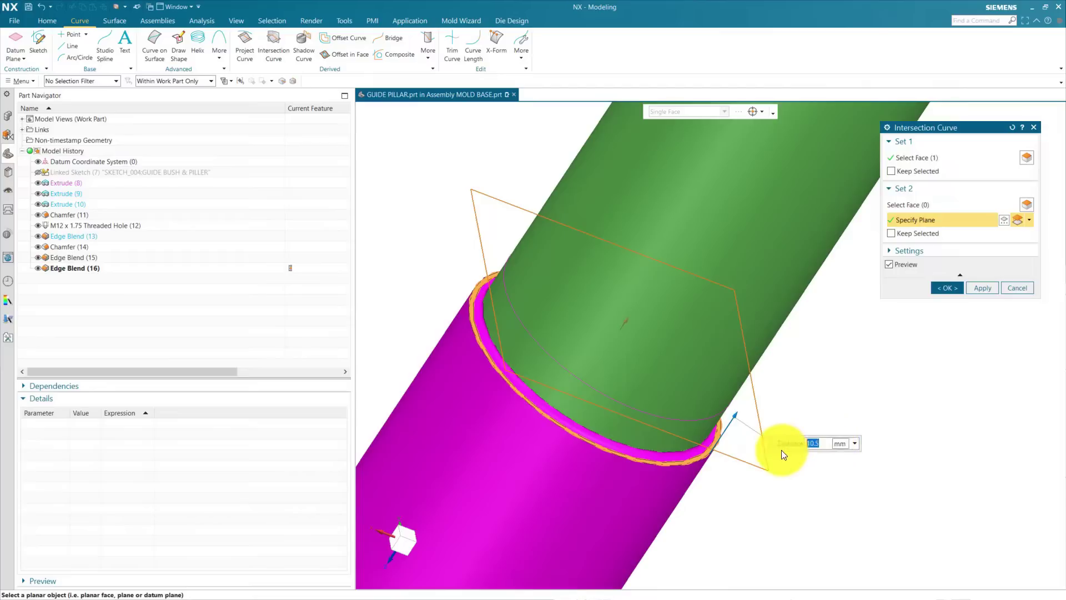
key(Return)
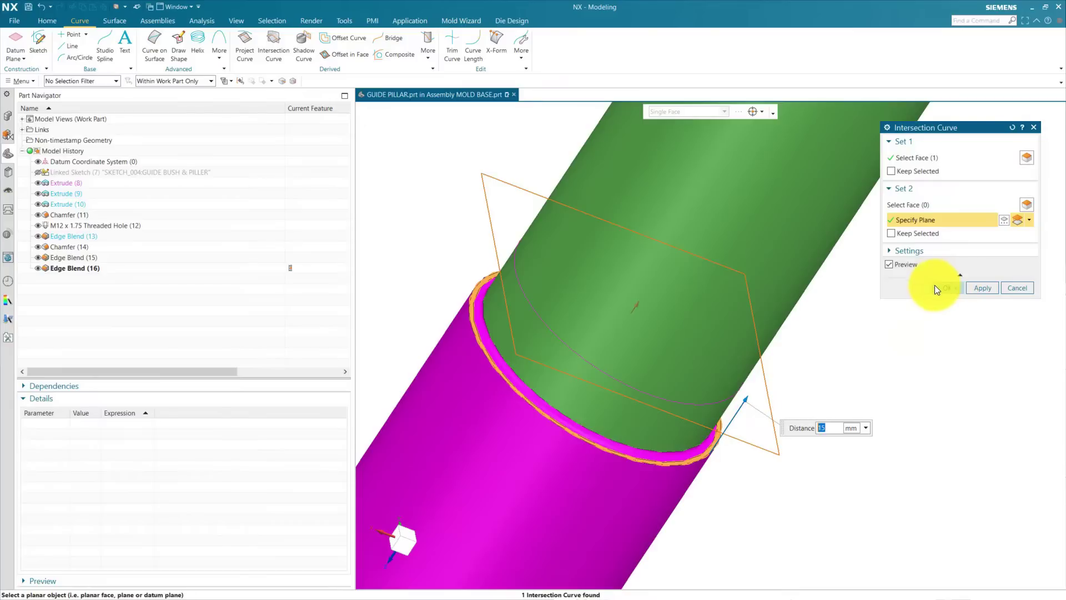
click(935, 286)
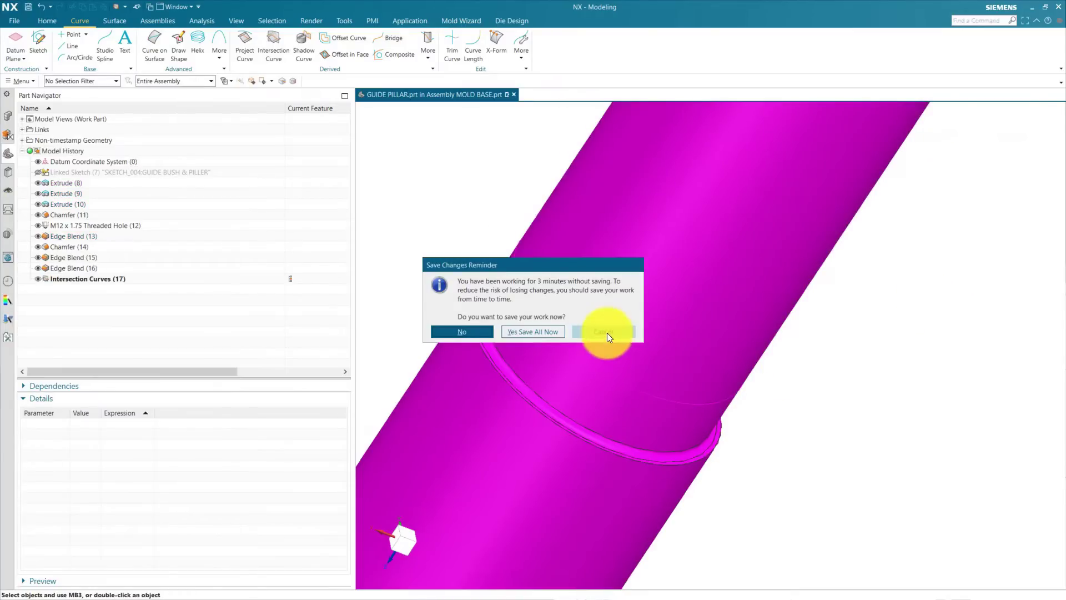
click(607, 332)
middle_drag(676, 419, 683, 392)
click(717, 409)
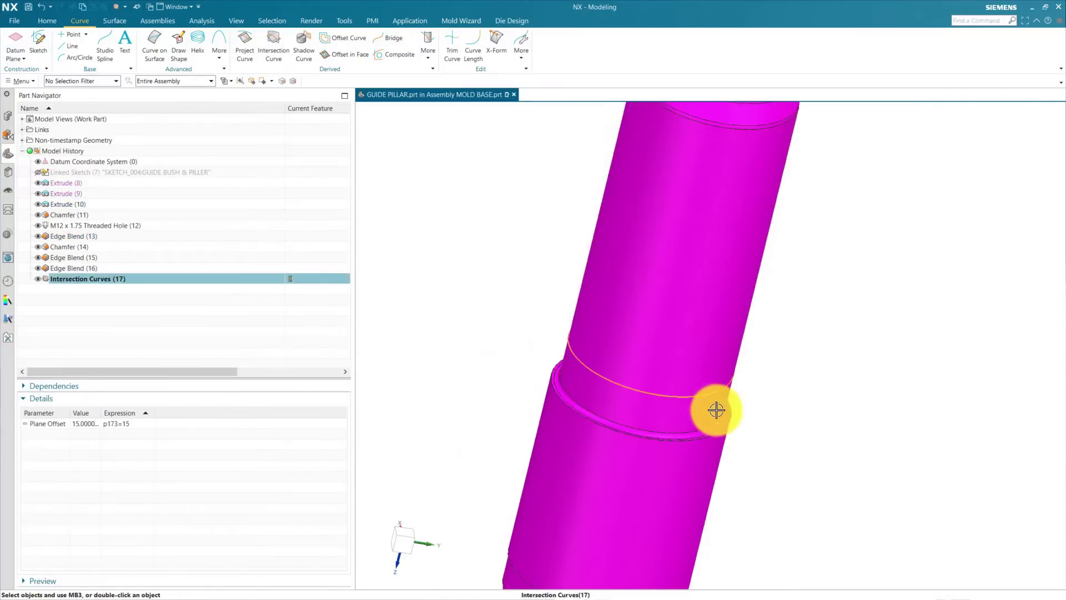
click(832, 439)
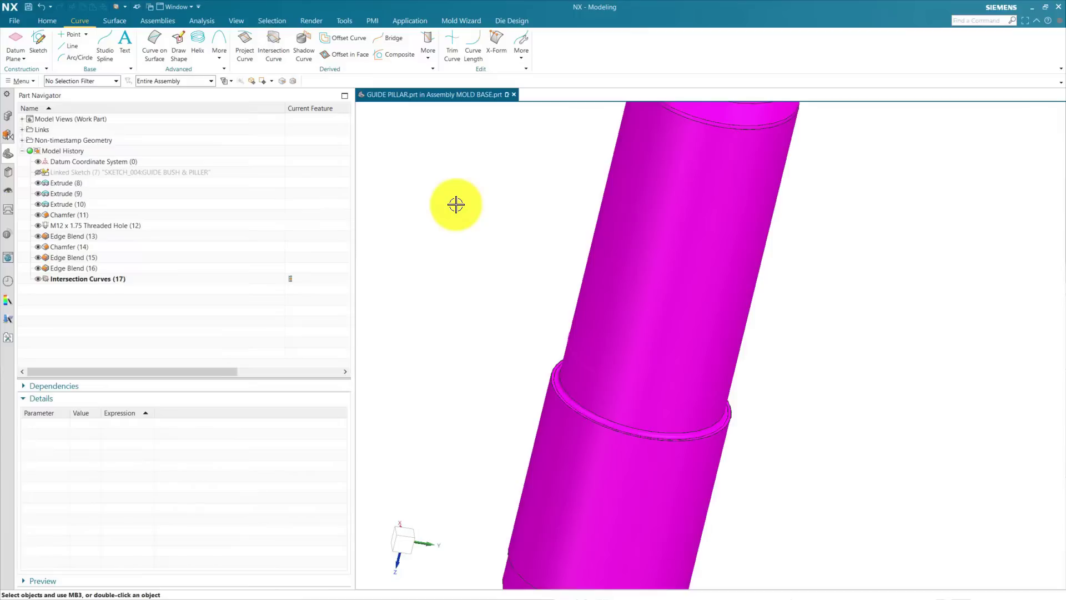
Step: Create a solid tube with a 2 mm outer and 0 mm inner diameter along the intersection curve on the slimmer shaft
key(ctrl+f)
click(126, 22)
click(323, 51)
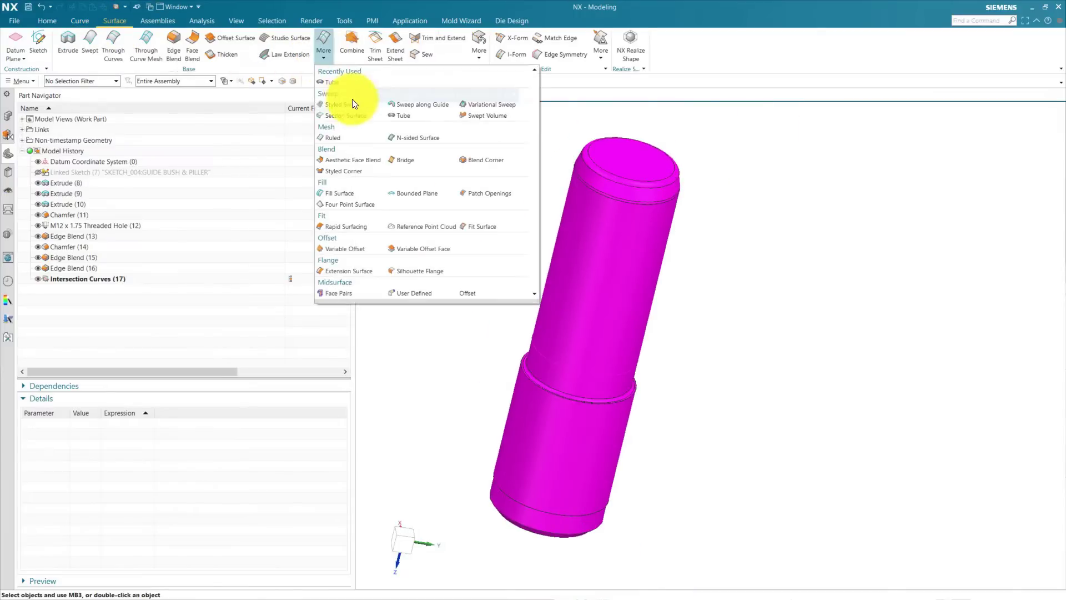
click(337, 85)
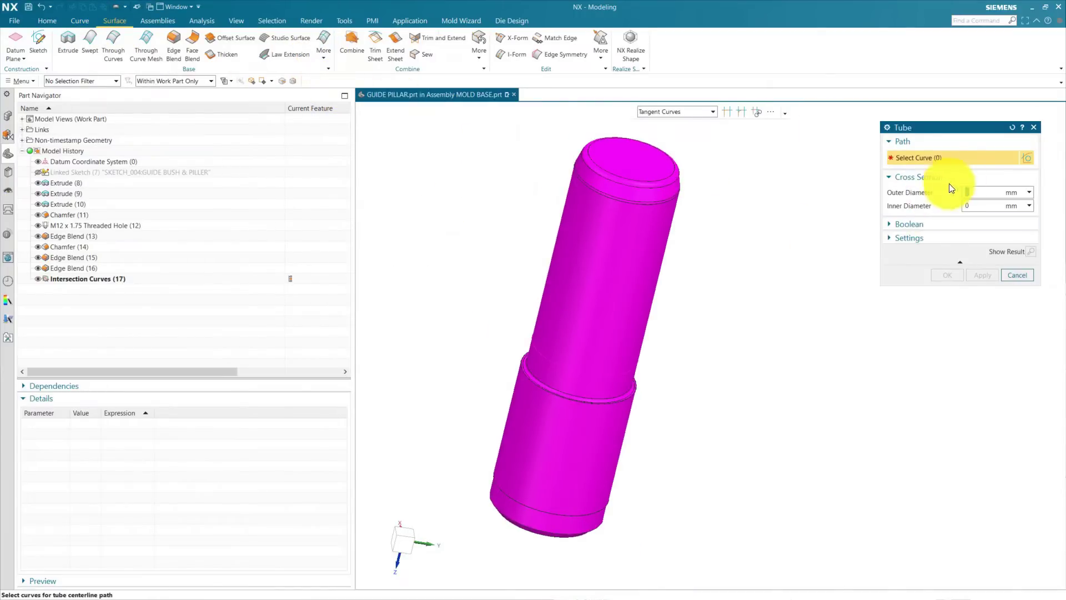
key(Escape)
click(327, 57)
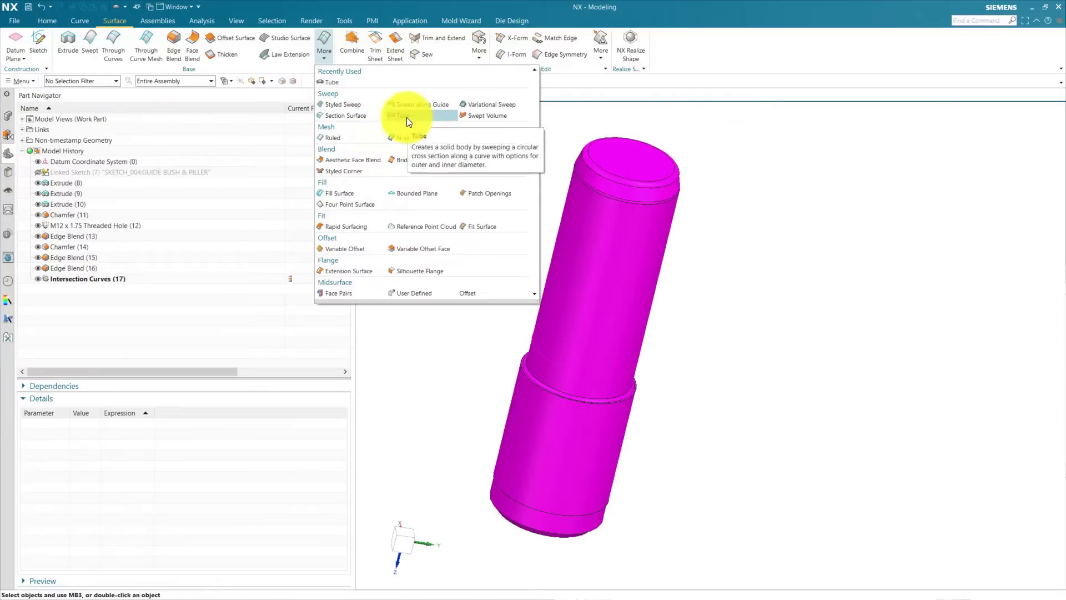
key(Escape)
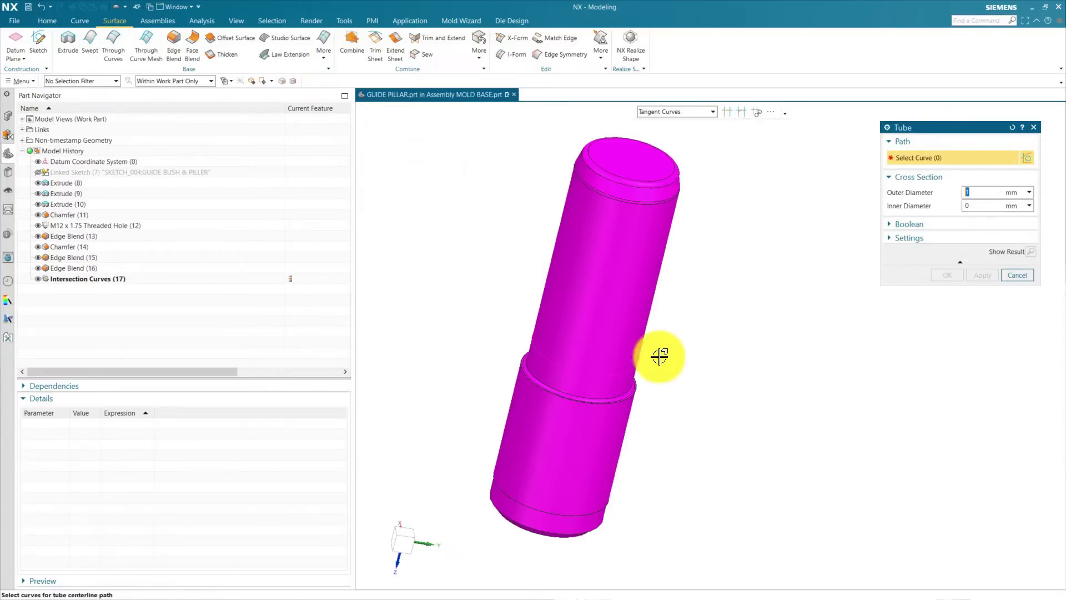
click(600, 377)
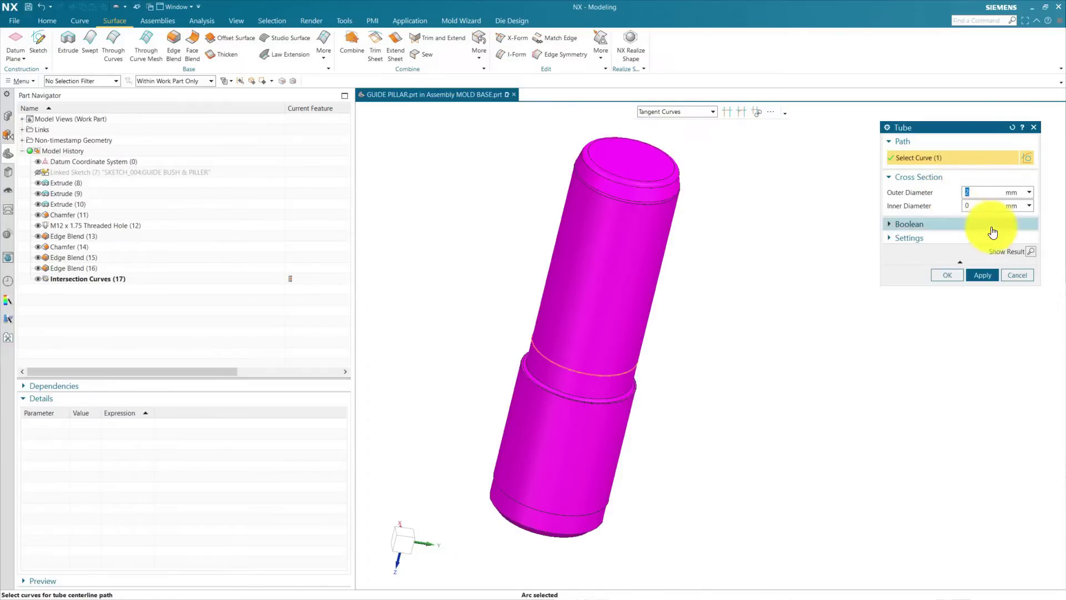
click(981, 275)
click(1021, 276)
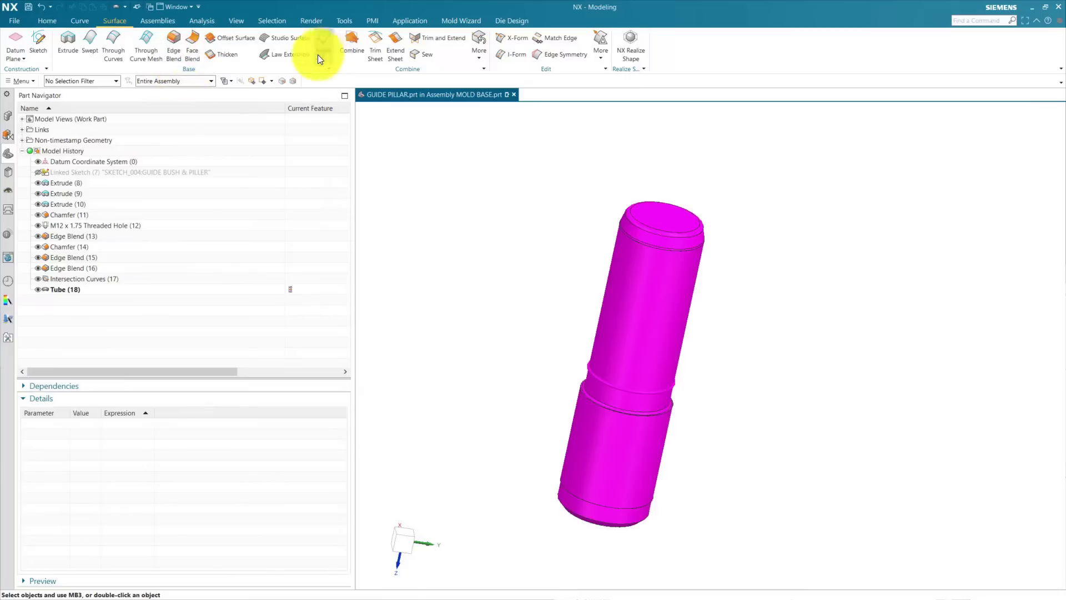
Step: Set up a linear geometry pattern of the tube body along the pillar's Z axis towards the slimmer shaft's free end
click(46, 22)
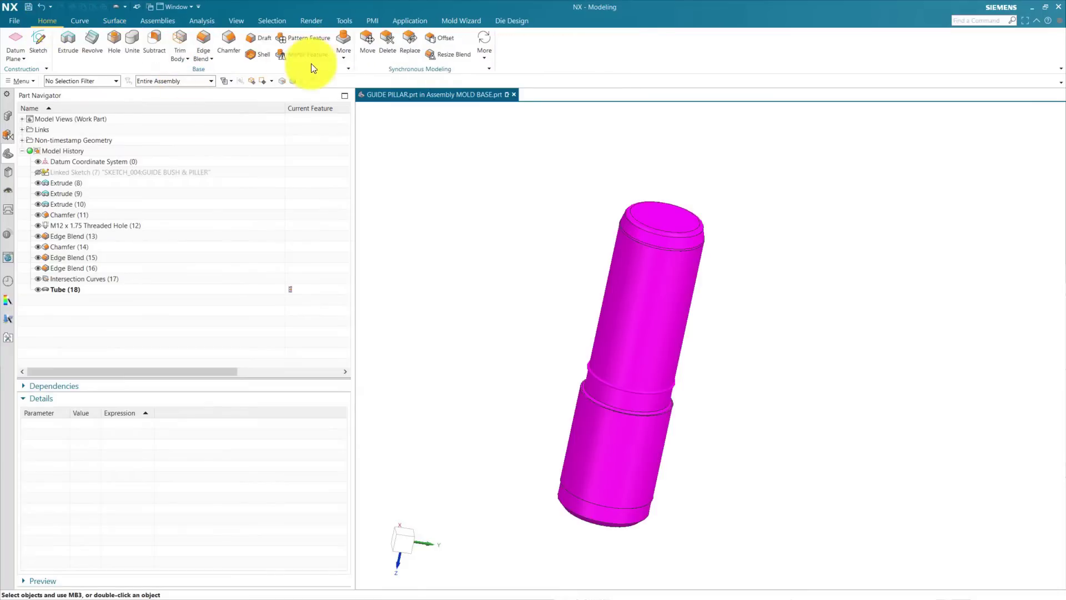
click(349, 62)
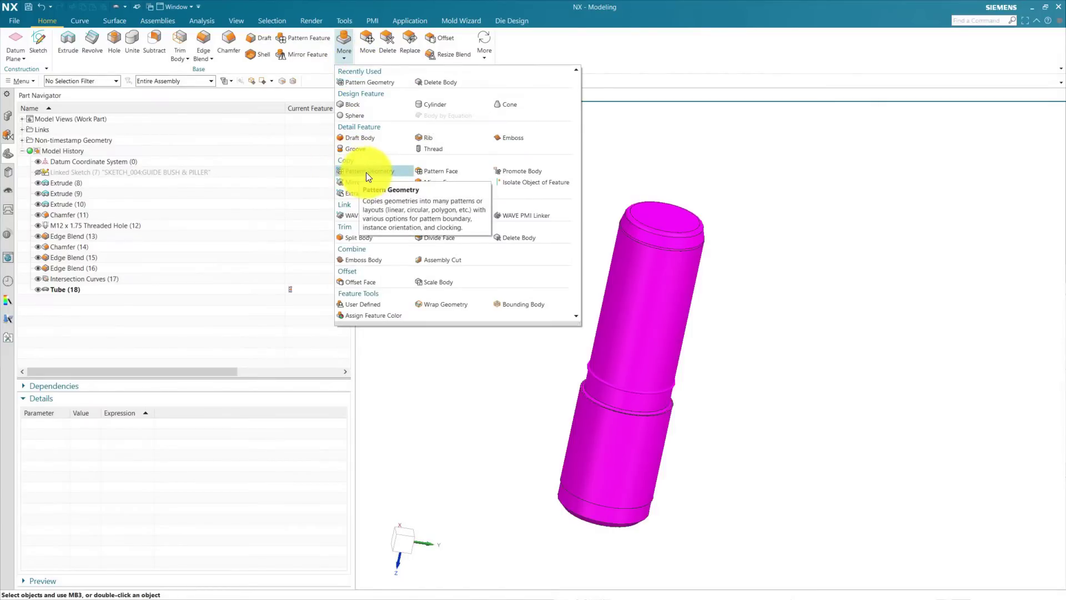
click(510, 277)
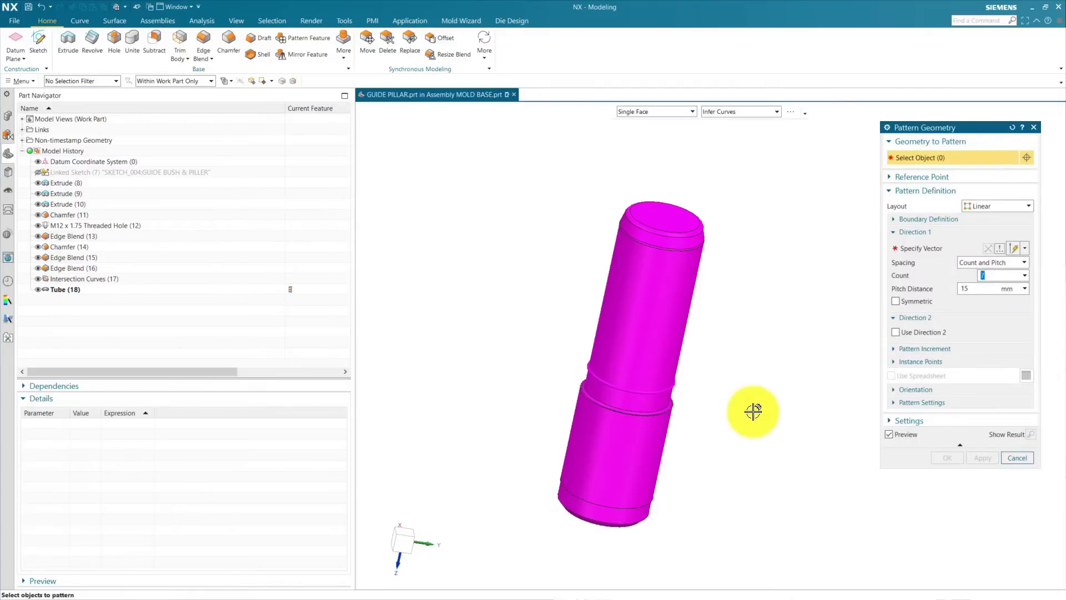
click(672, 388)
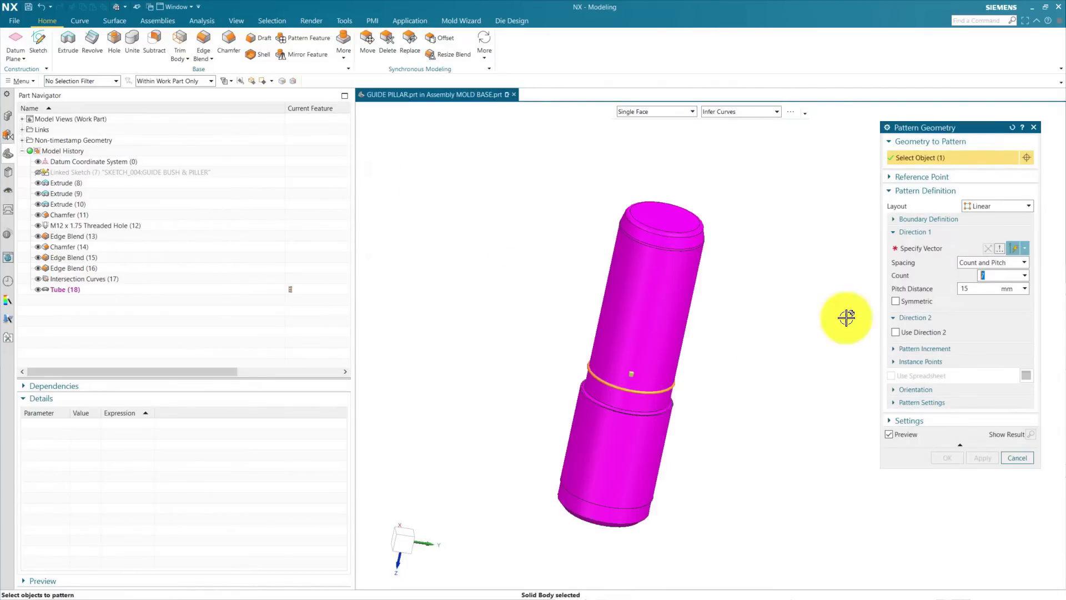
click(921, 249)
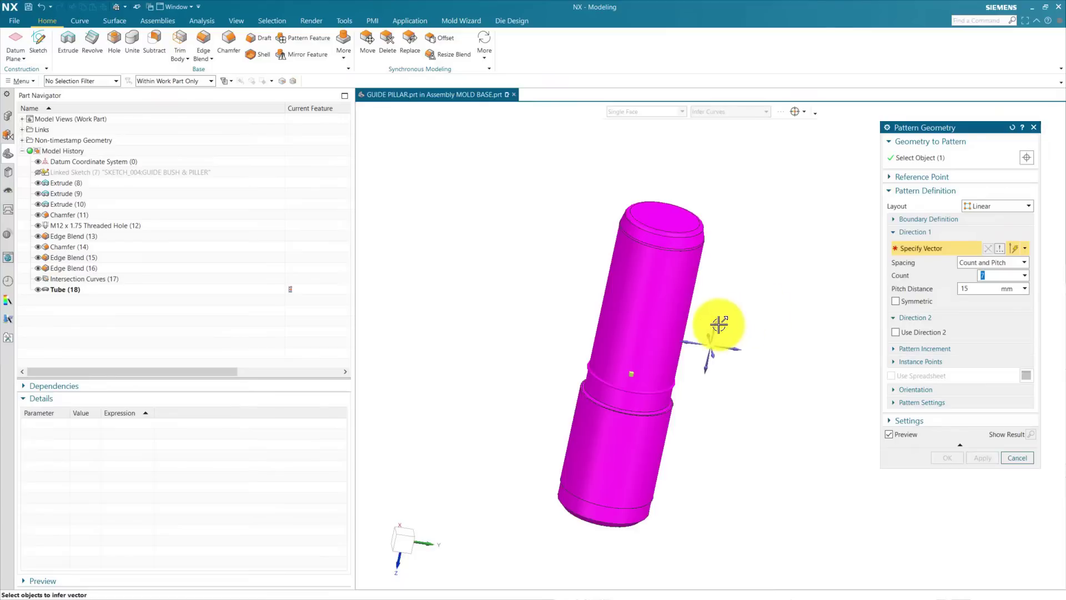
click(738, 333)
Step: Try a count of 8 for the tube pattern and check the last ring against the shaft's chamfered end
click(979, 302)
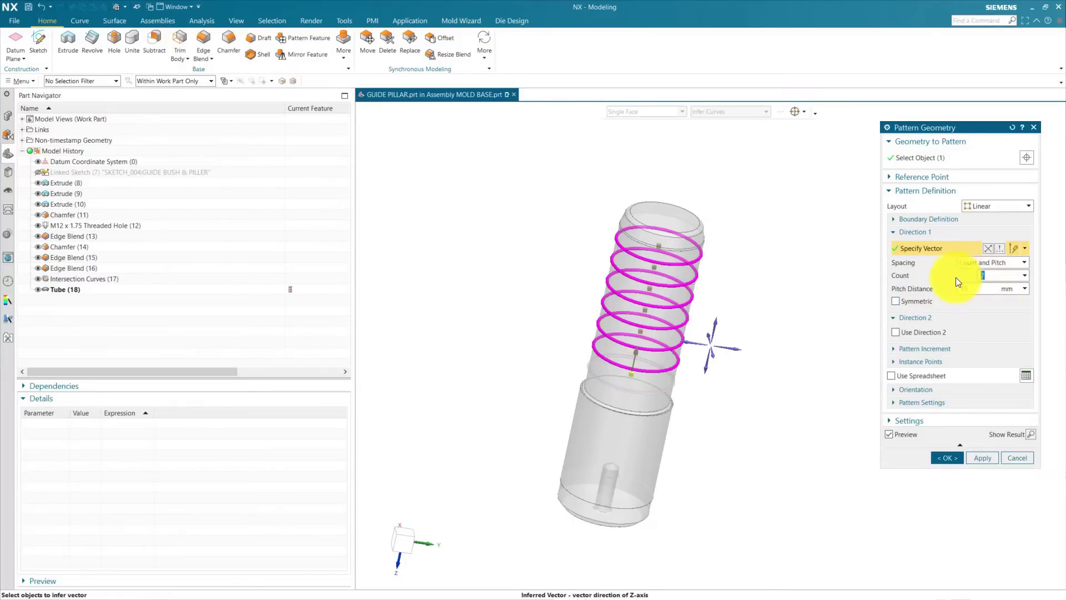
key(Return)
middle_drag(752, 257, 763, 236)
scroll(697, 195, up, 3)
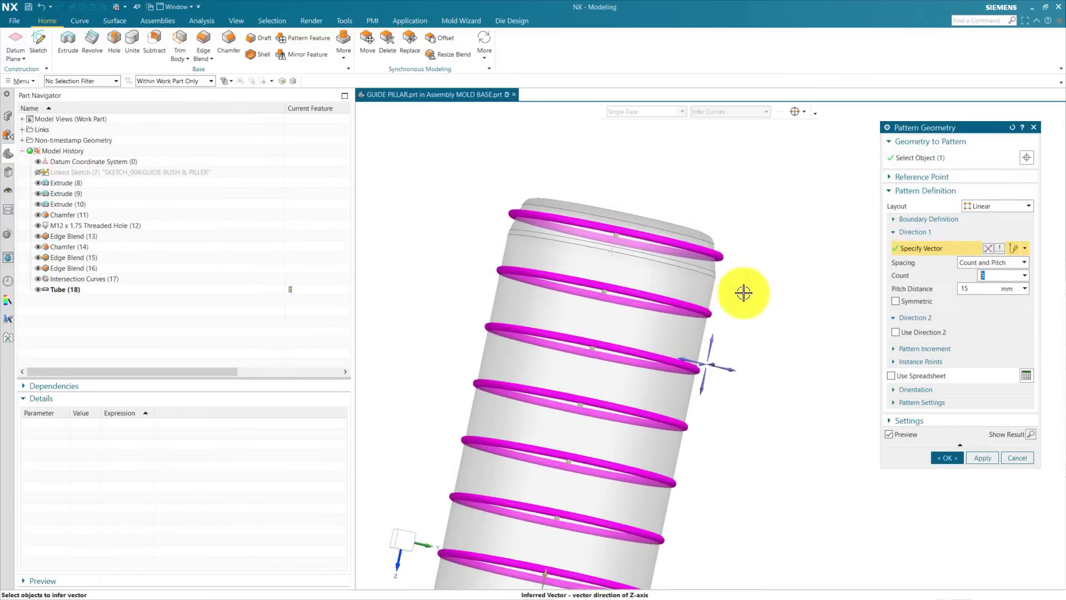
click(978, 290)
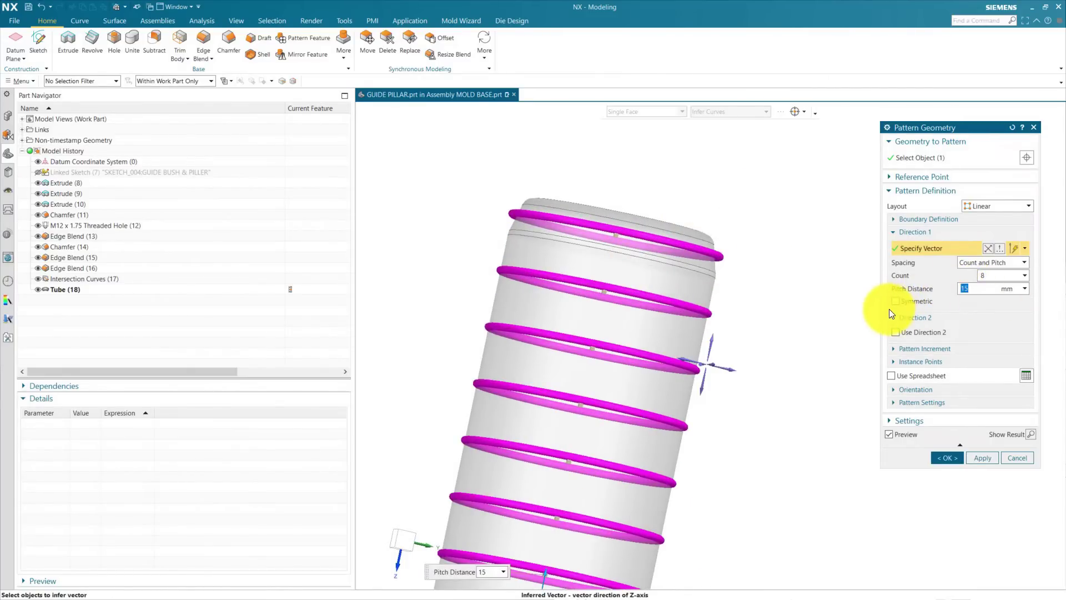
Step: Set the tube pattern's count to 7 at a 15 mm pitch and create the pattern
click(999, 276)
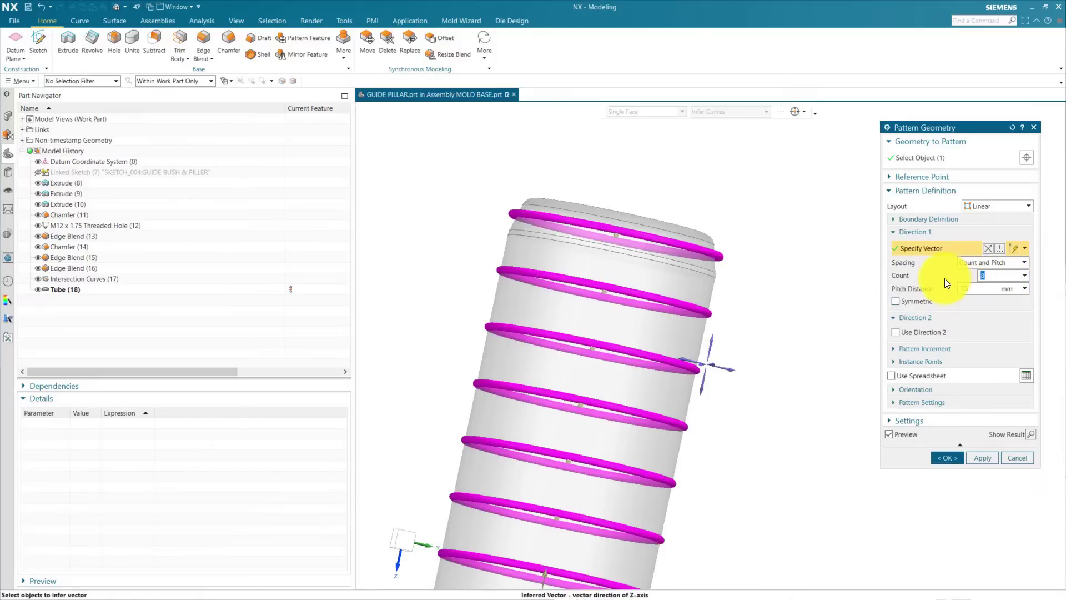
key(Tab)
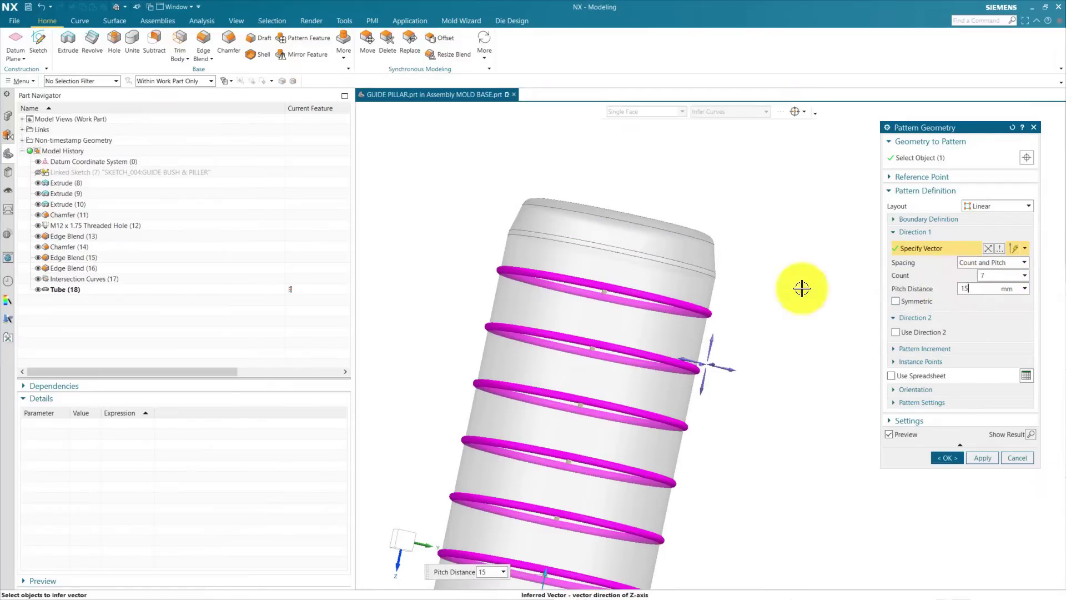
scroll(801, 286, down, 3)
click(950, 458)
Step: Subtract the tube body and its patterned copies from the guide pillar body to cut the ring grooves
scroll(722, 355, up, 5)
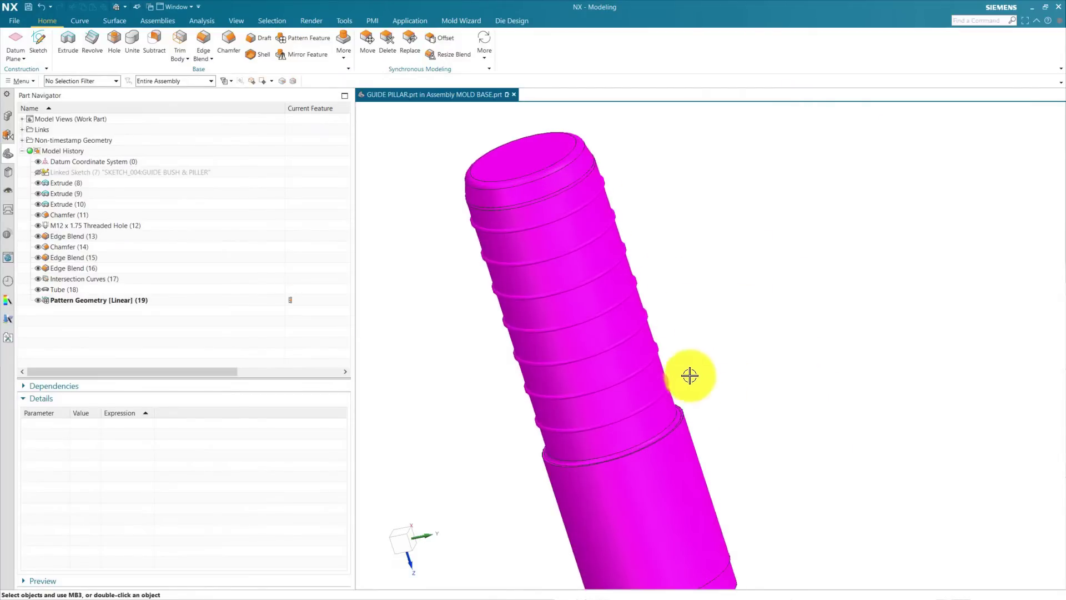
click(149, 44)
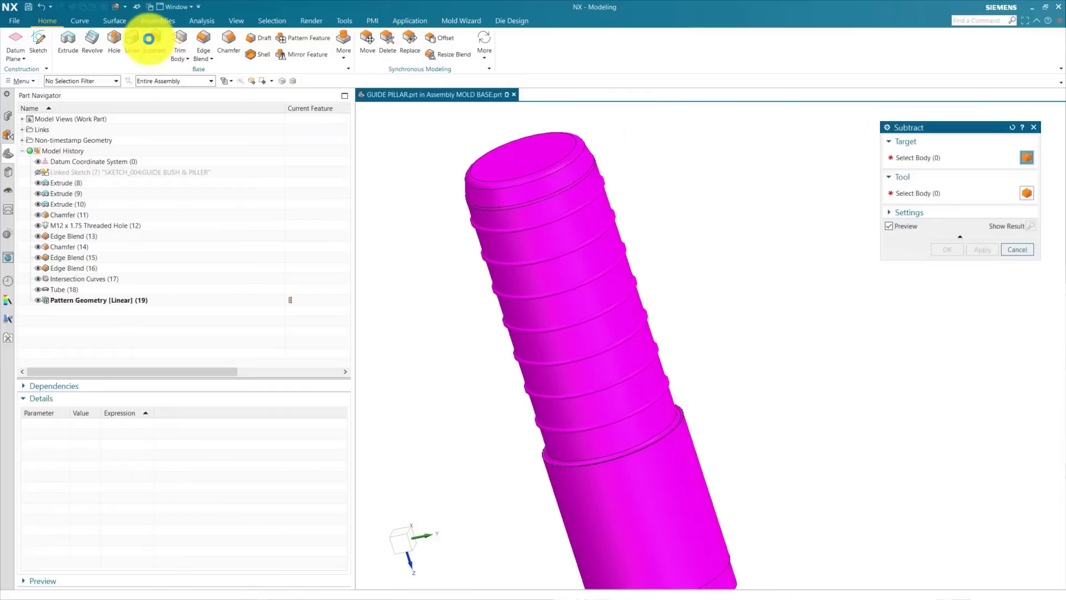
click(583, 159)
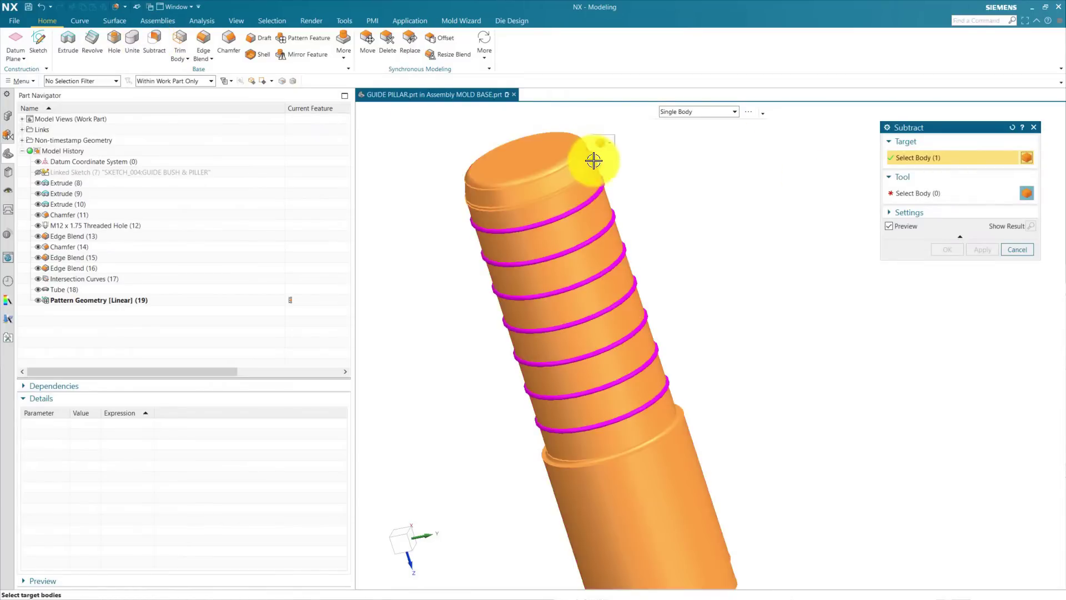
click(923, 204)
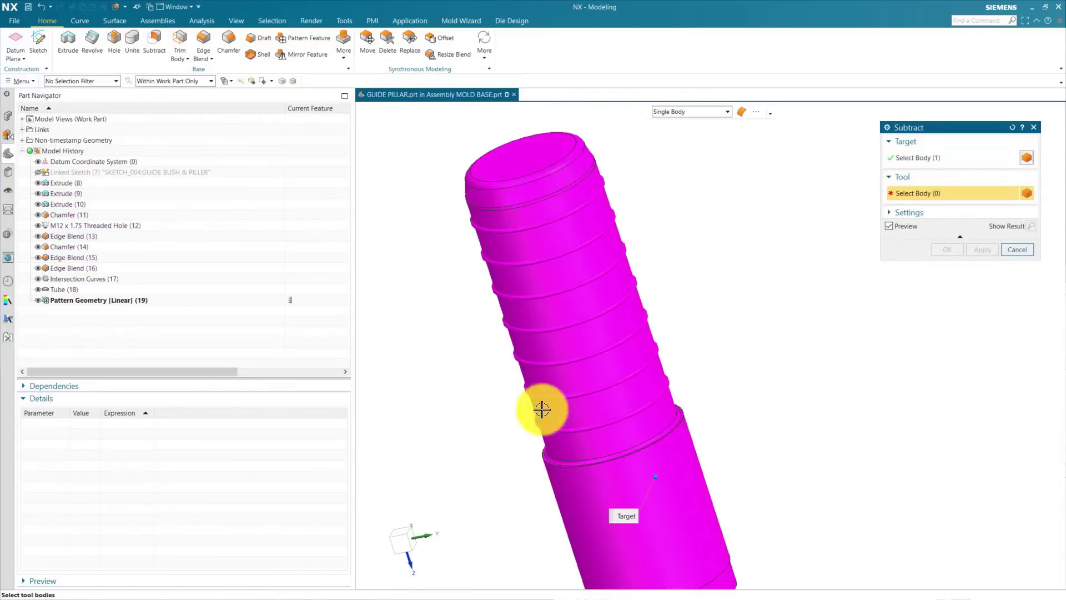
click(64, 300)
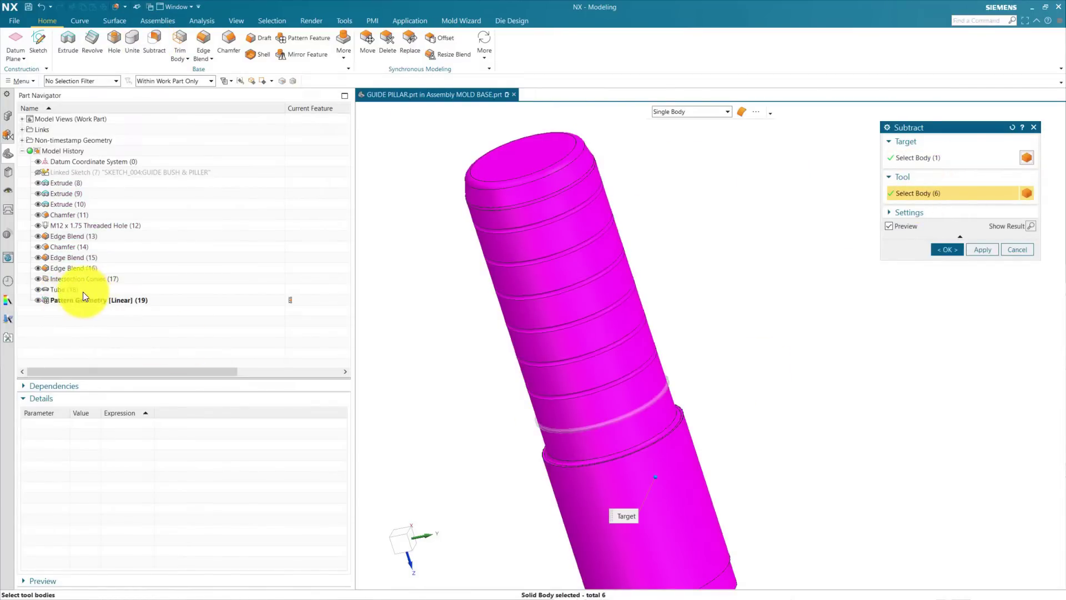
click(947, 250)
Step: Hide the intersection curves feature and save the guide pillar part
scroll(675, 289, down, 3)
click(38, 279)
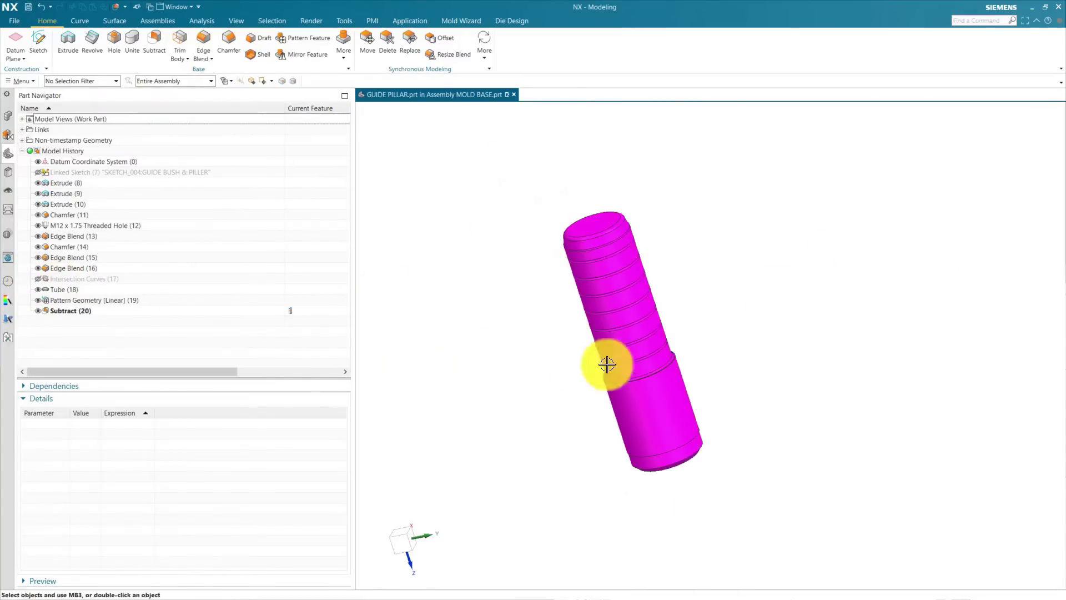
middle_drag(733, 350, 834, 384)
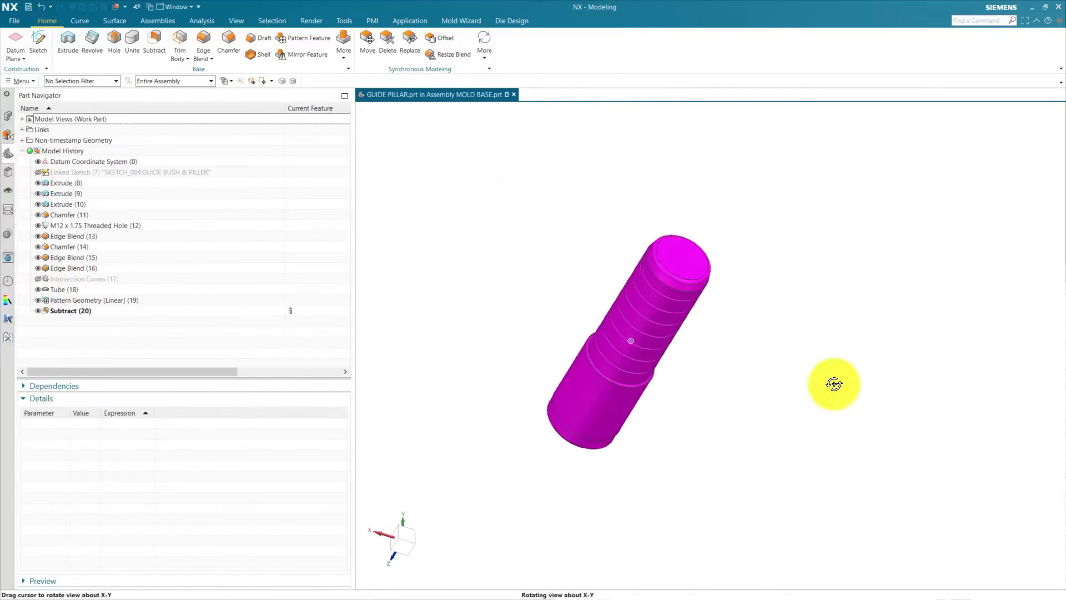
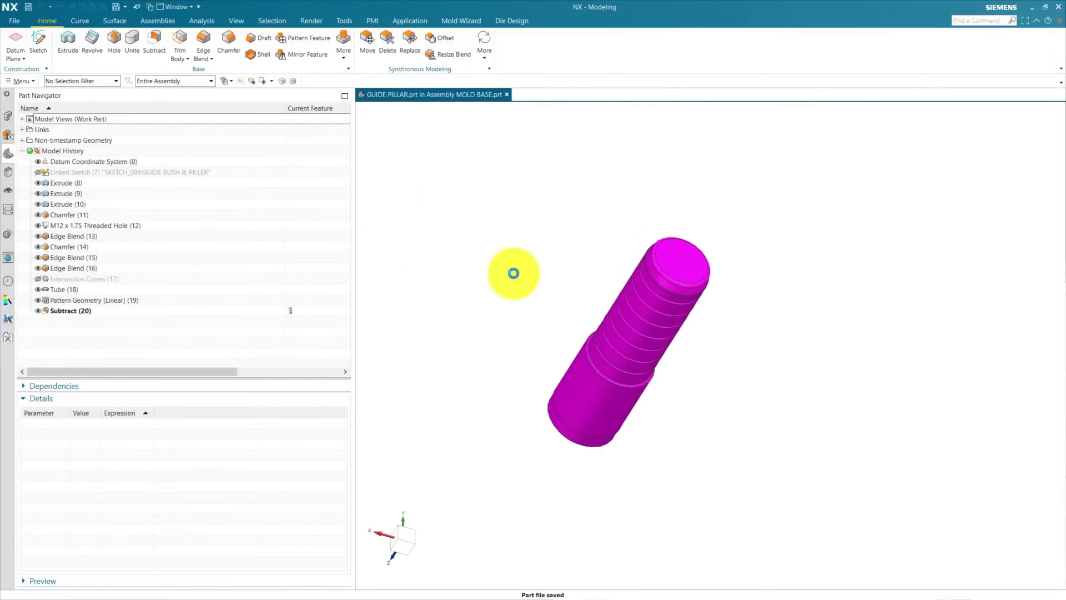
Step: Change the guide pillar body's display colour to yellow and save the part
key(ctrl+j)
click(671, 321)
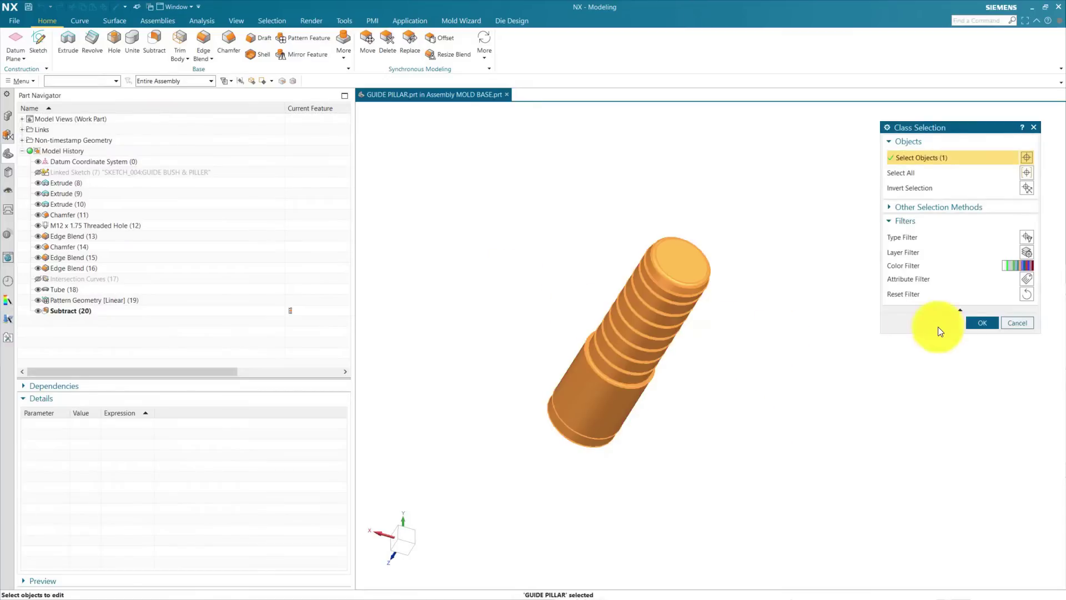
click(977, 322)
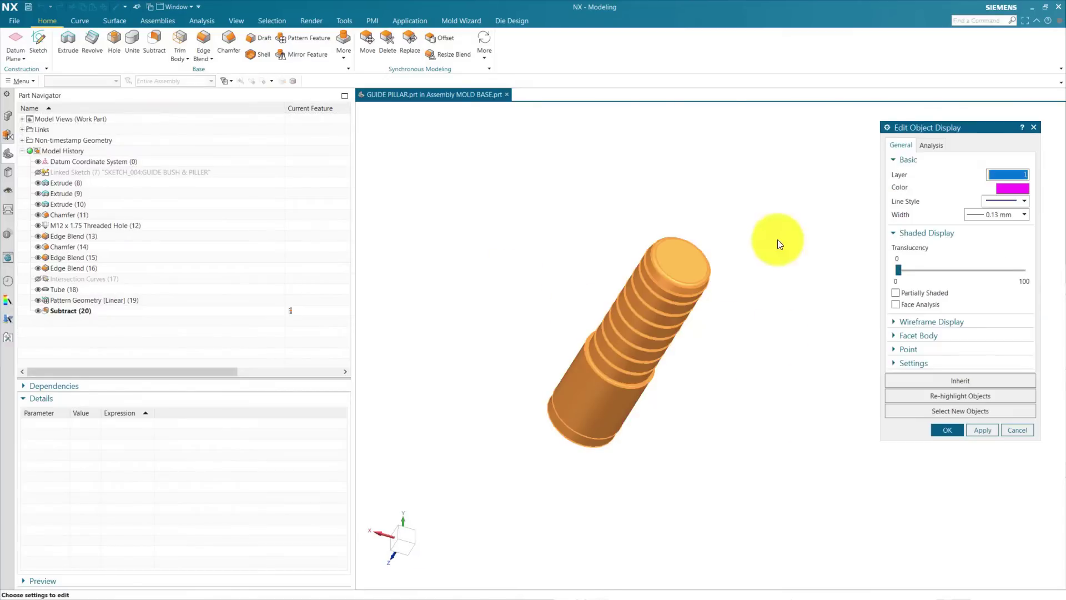
click(1020, 190)
click(932, 183)
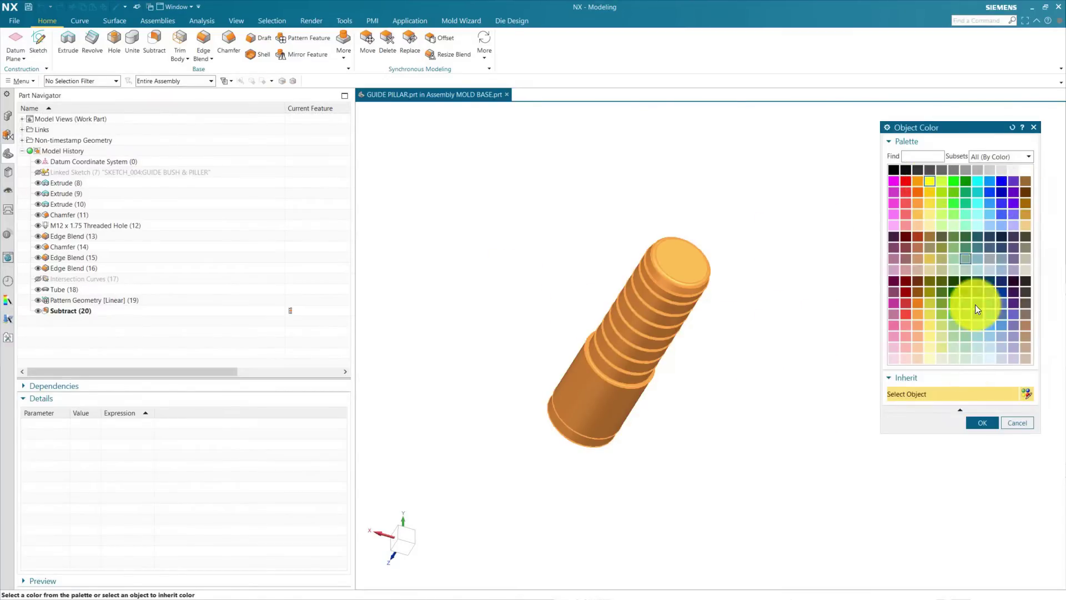
click(982, 422)
click(987, 431)
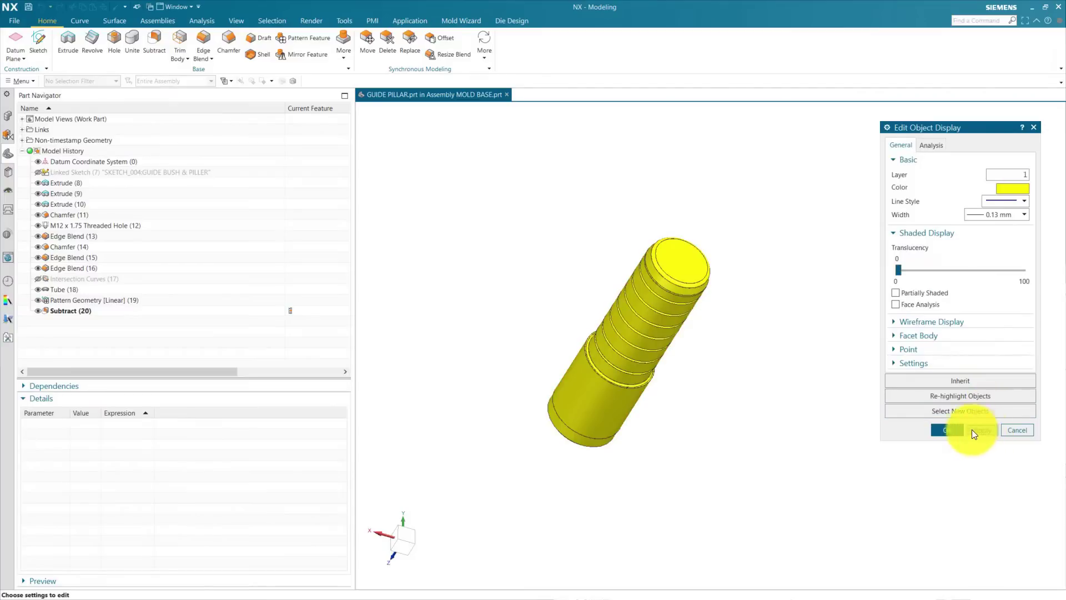
click(947, 432)
middle_drag(743, 447, 683, 411)
click(29, 7)
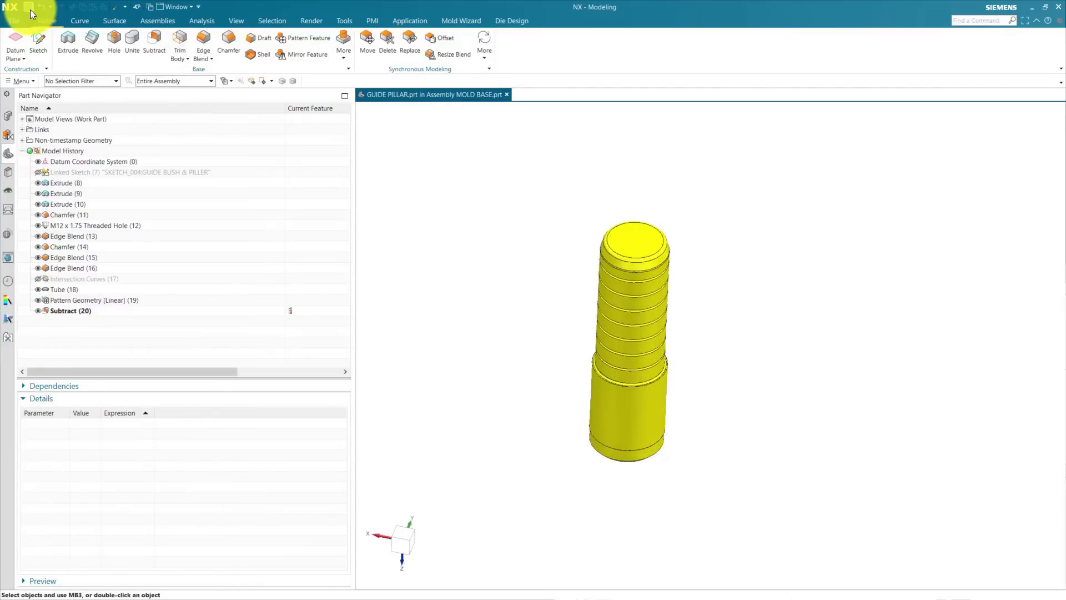
Step: Make MOLD BASE the work part and show the FIX HOUSING component around the guide pillar
click(8, 115)
double_click(61, 129)
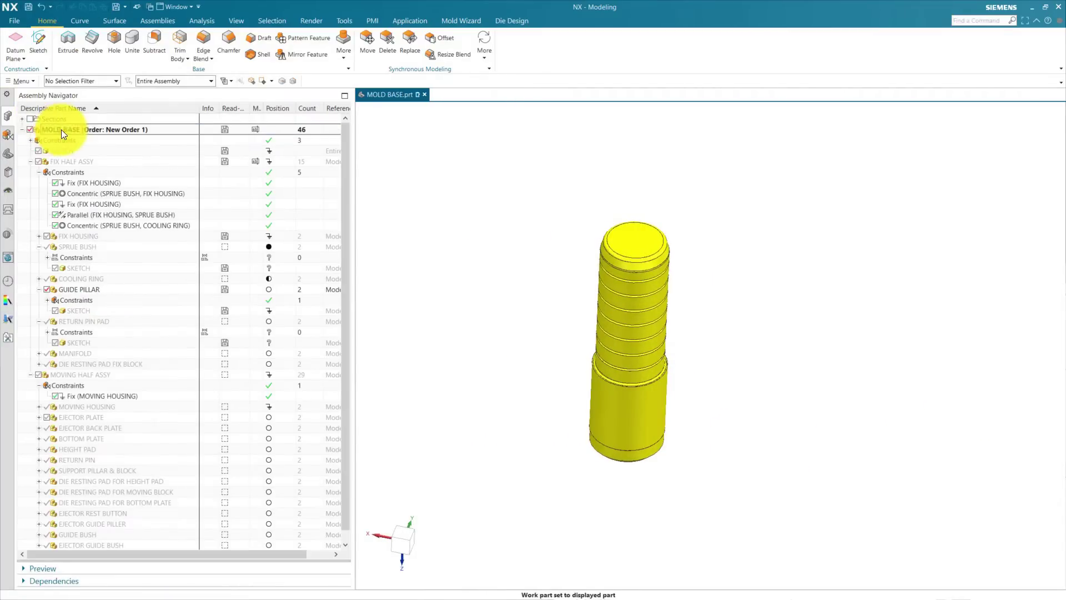
click(50, 244)
click(47, 237)
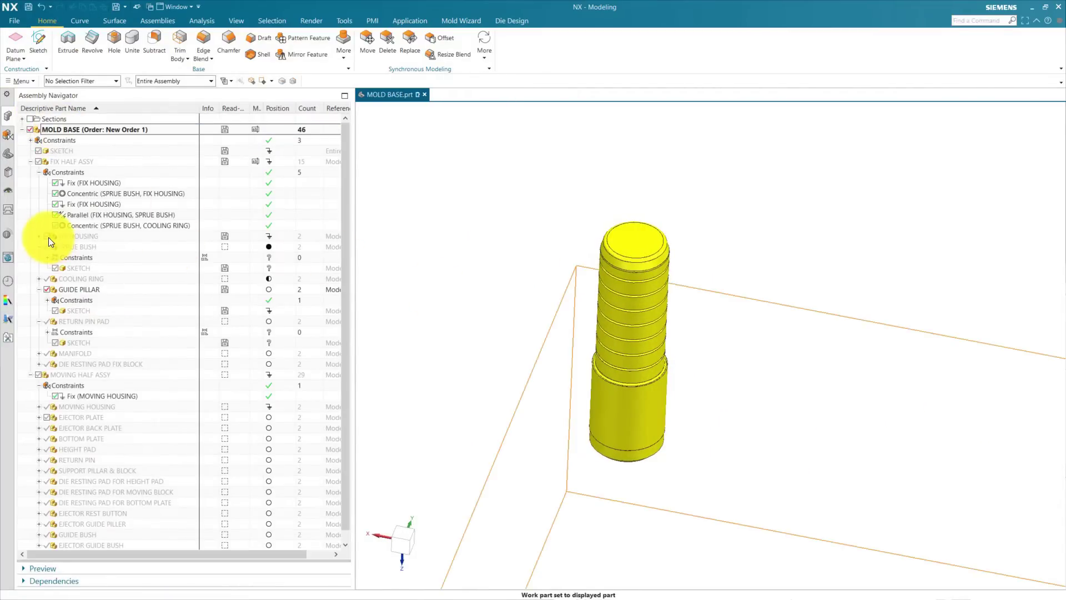
scroll(553, 191, down, 3)
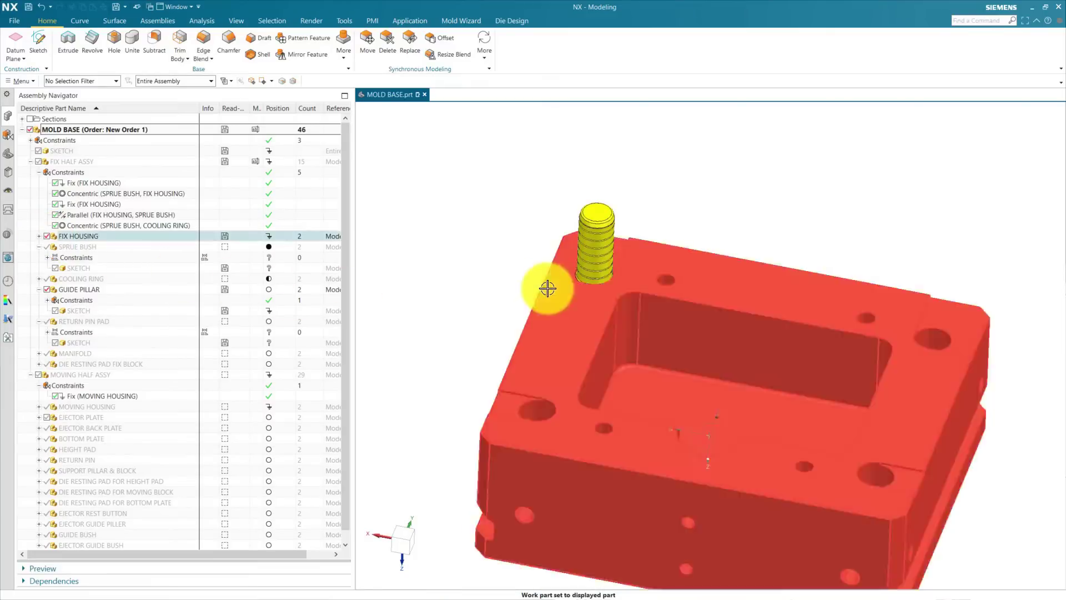
Step: Show the degrees of freedom of the GUIDE PILLAR component
click(607, 257)
right_click(608, 256)
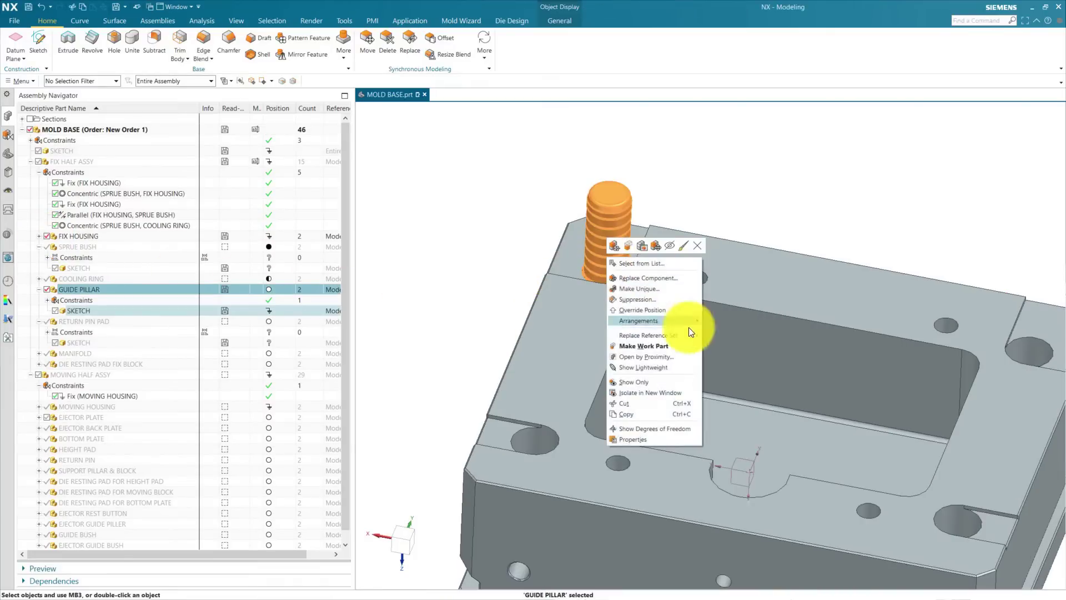
click(648, 429)
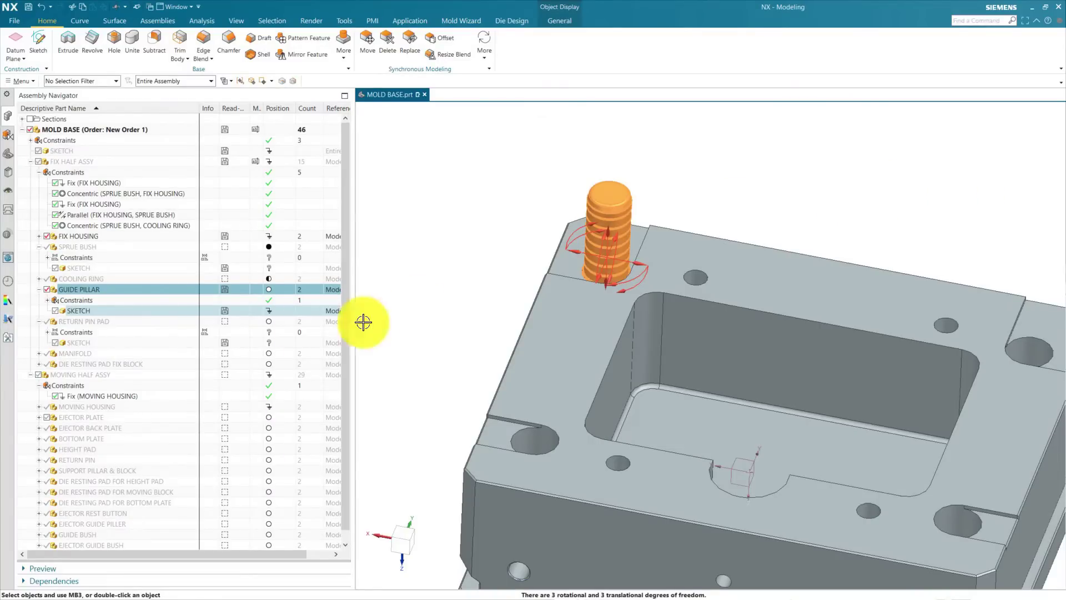
Step: Move the GUIDE PILLAR component dynamically out of its housing hole to about X 486, Y 335, Z -68
right_click(82, 287)
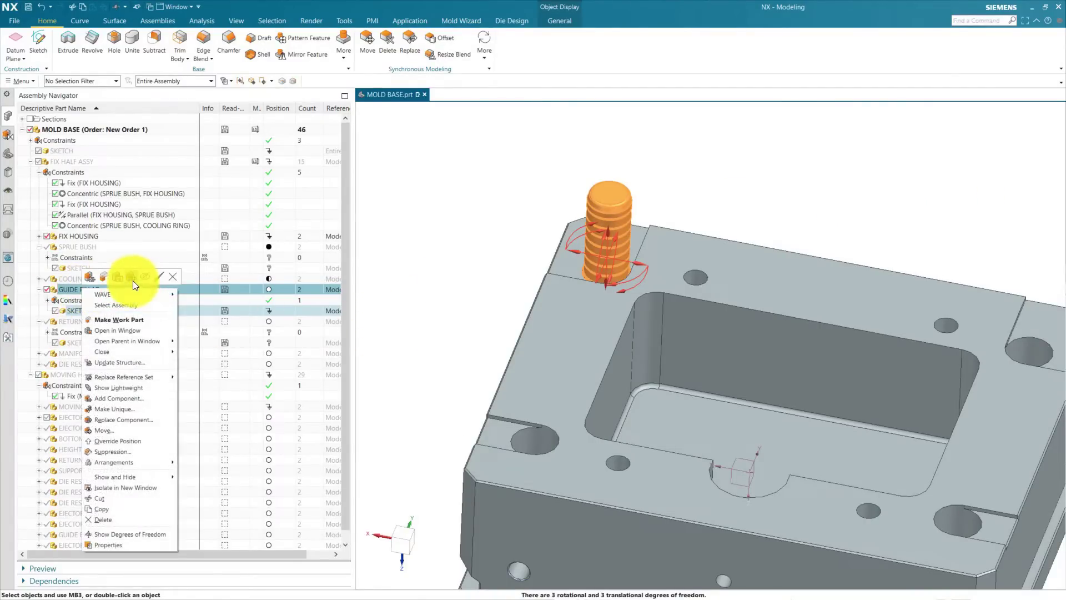
click(132, 280)
drag(614, 261, 438, 194)
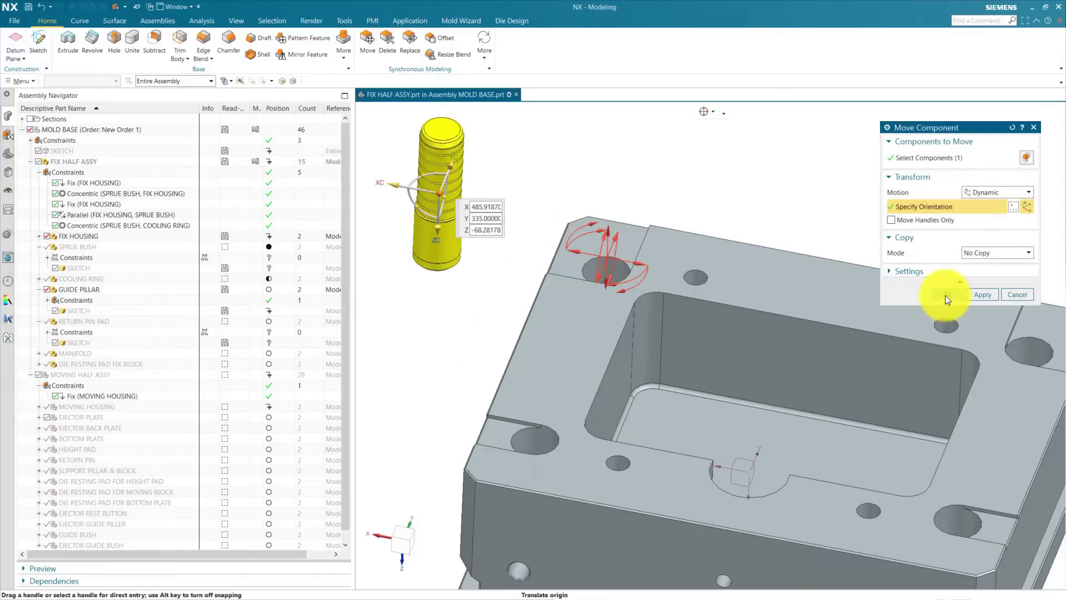
click(945, 295)
Step: Update the display to clear the degrees-of-freedom arrows at the housing hole
scroll(444, 218, up, 5)
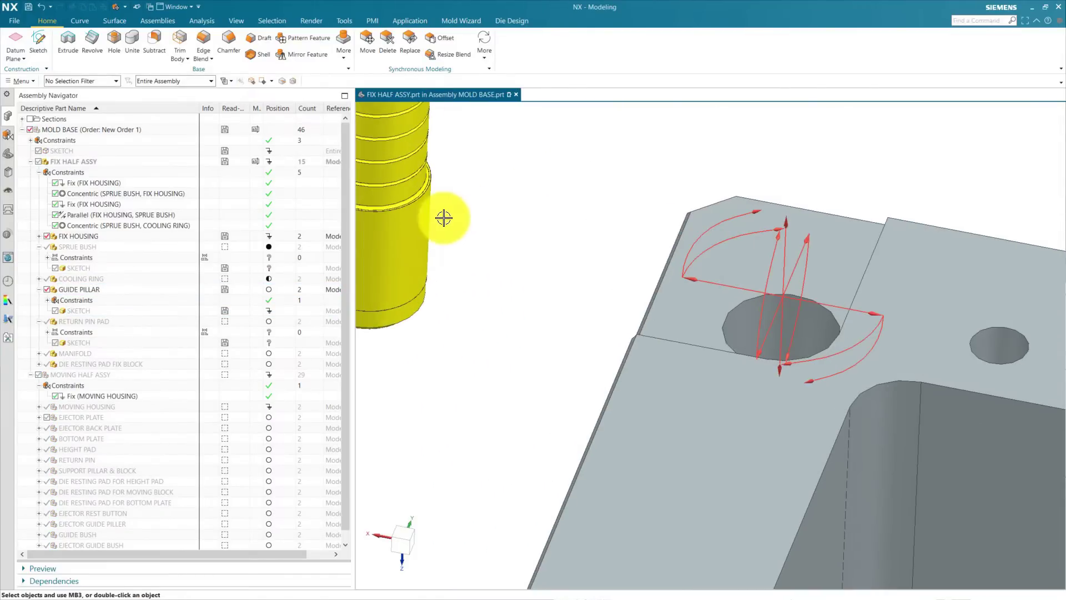
scroll(444, 217, down, 3)
right_click(843, 159)
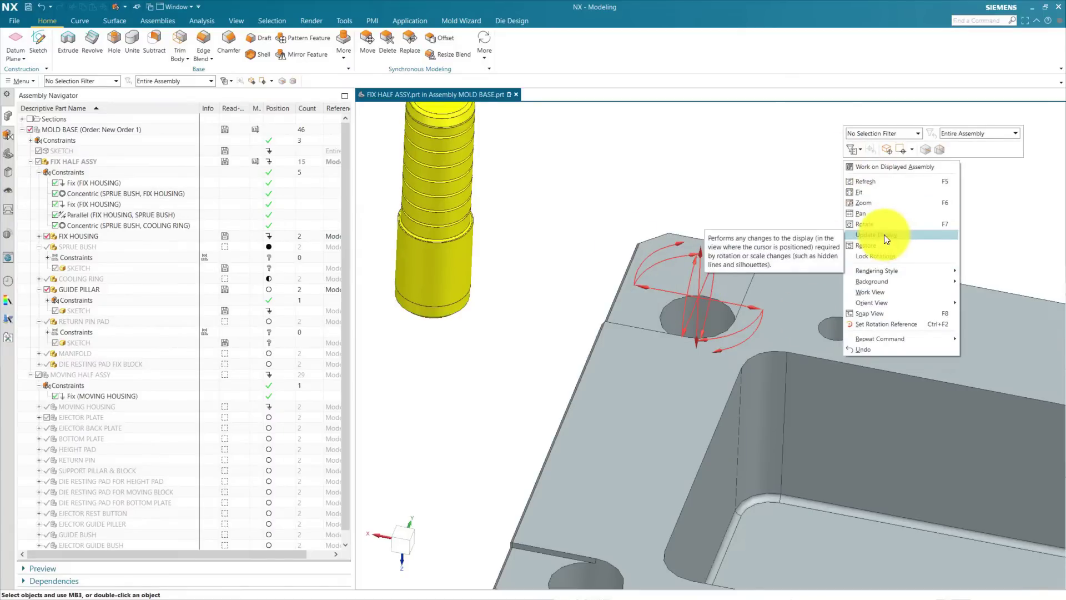
click(886, 235)
Step: Add a concentric assembly constraint between the guide pillar's shoulder edge and the circular edge of the FIX HOUSING corner hole
scroll(673, 356, down, 3)
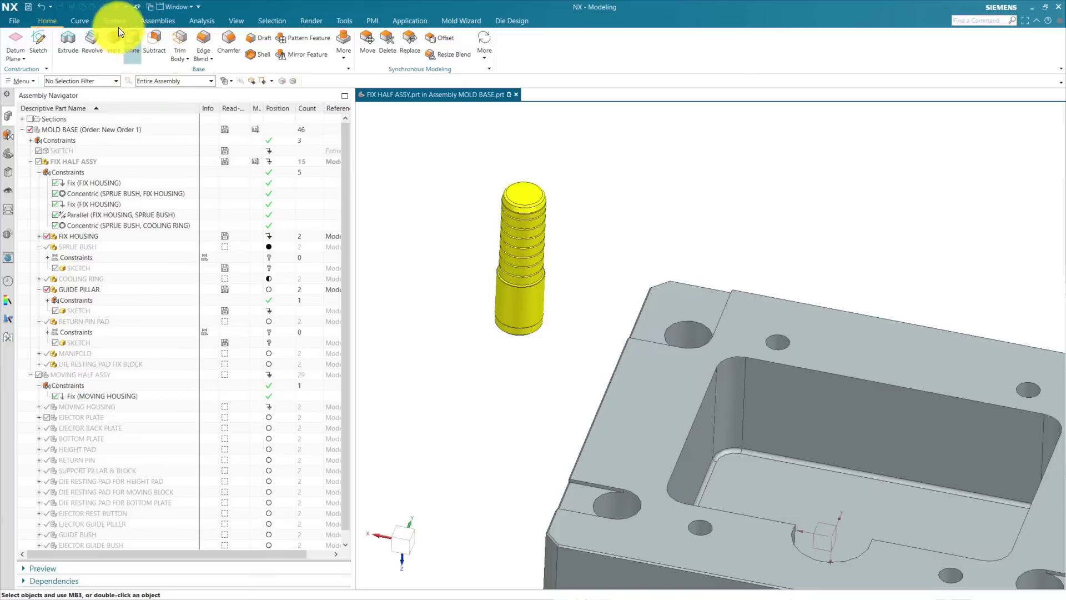
click(154, 24)
click(210, 49)
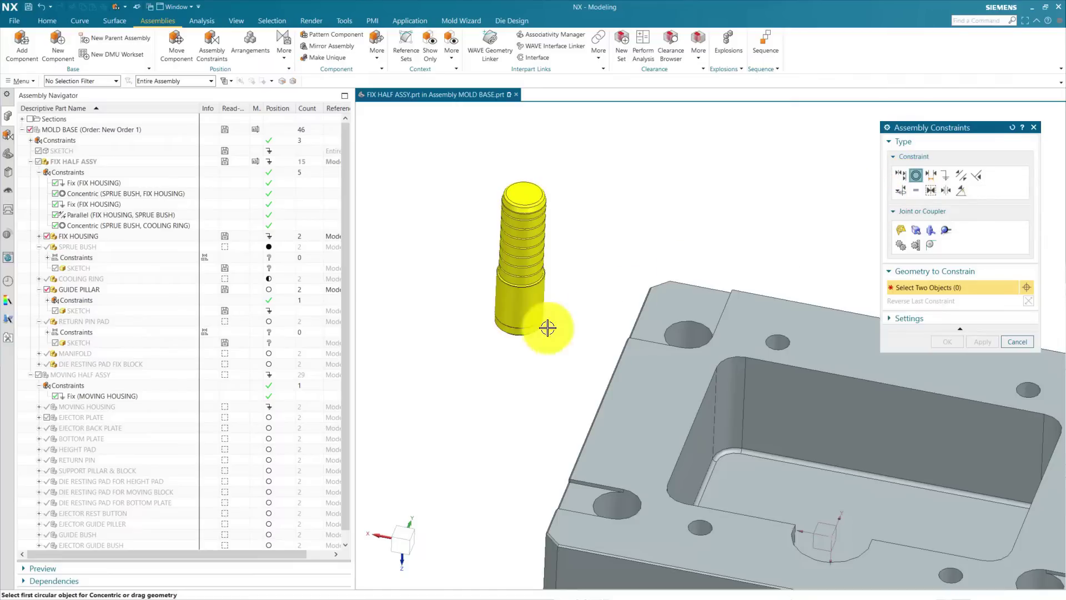
scroll(527, 258, up, 8)
scroll(526, 257, up, 2)
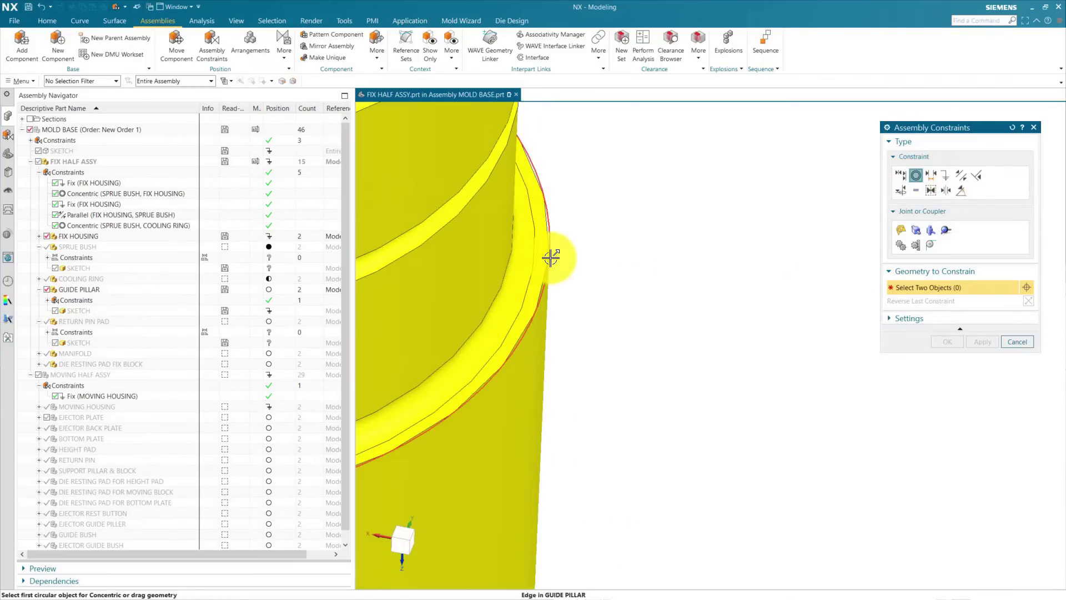
click(551, 257)
scroll(483, 272, down, 6)
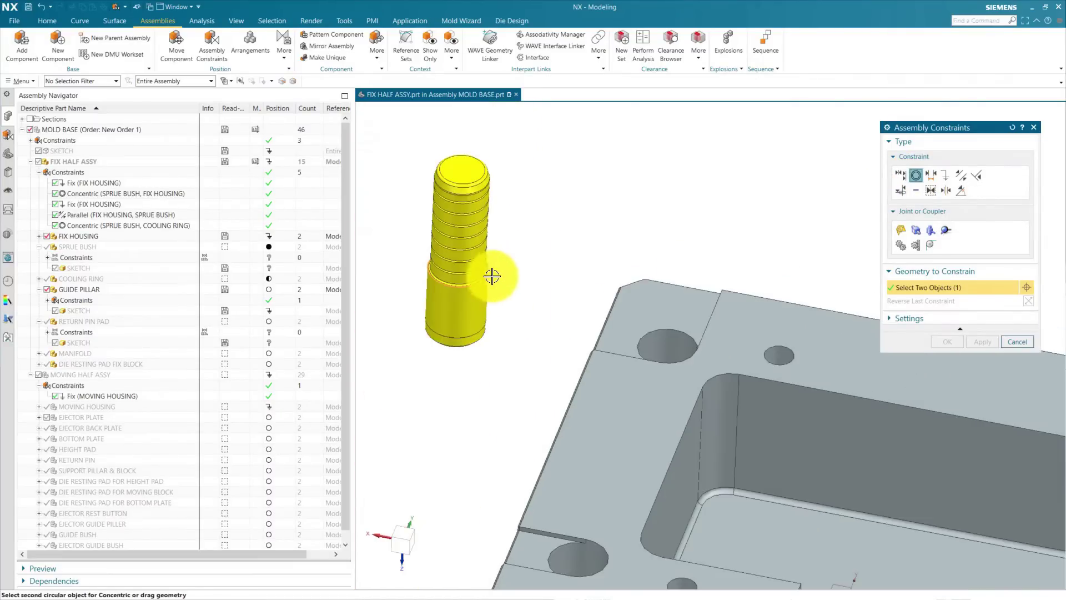
scroll(709, 349, up, 3)
scroll(710, 349, up, 3)
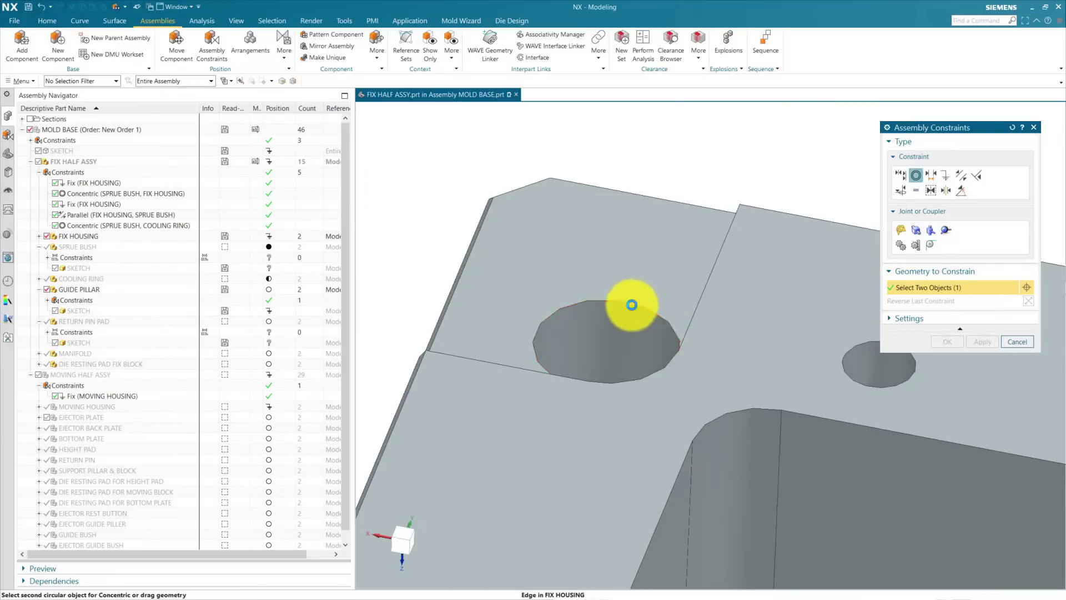
click(631, 305)
scroll(564, 262, down, 3)
click(952, 341)
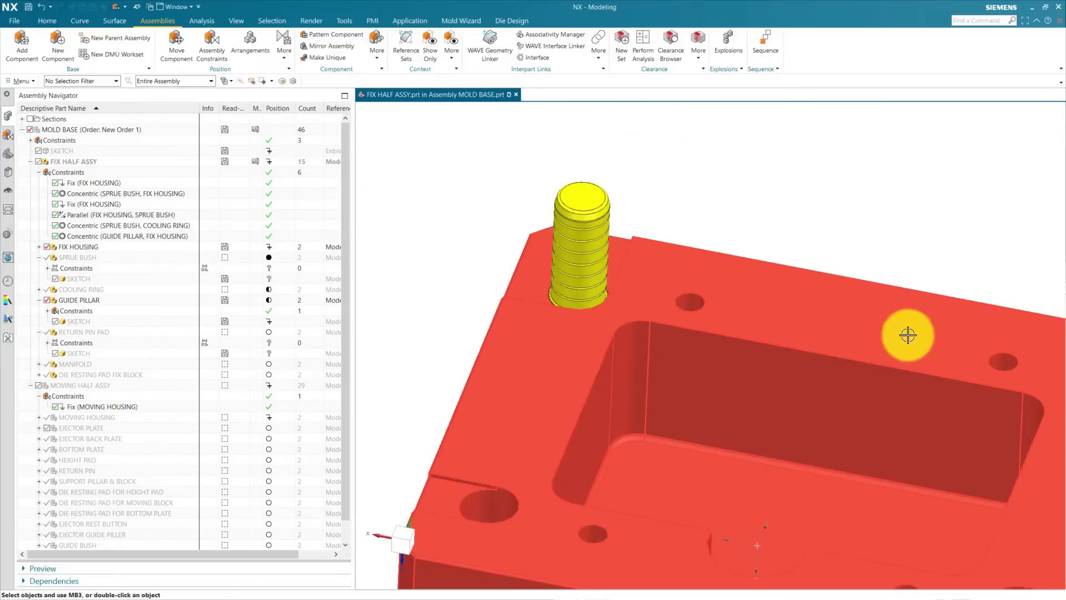
Step: Create three copies of the GUIDE PILLAR component with dynamic motion, placing them outside the housing's other three corners
scroll(564, 184, down, 3)
right_click(79, 299)
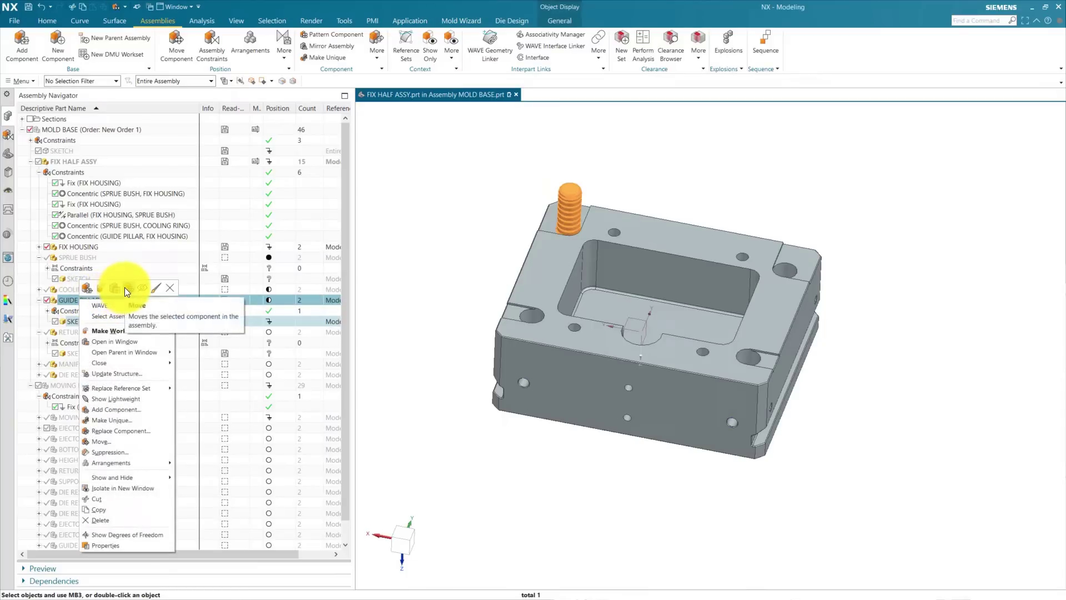
click(127, 288)
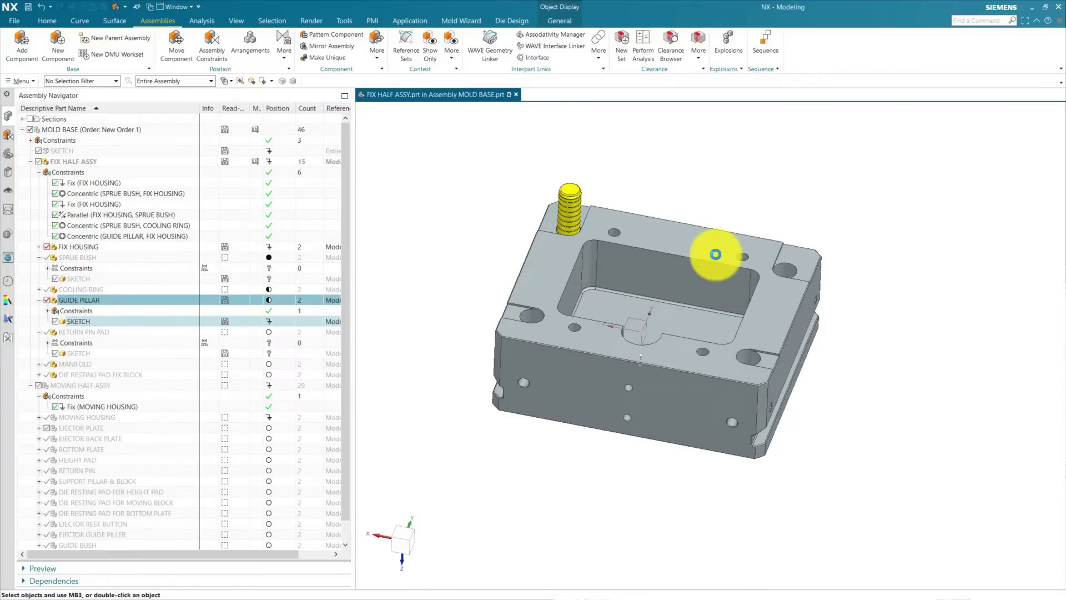
click(986, 253)
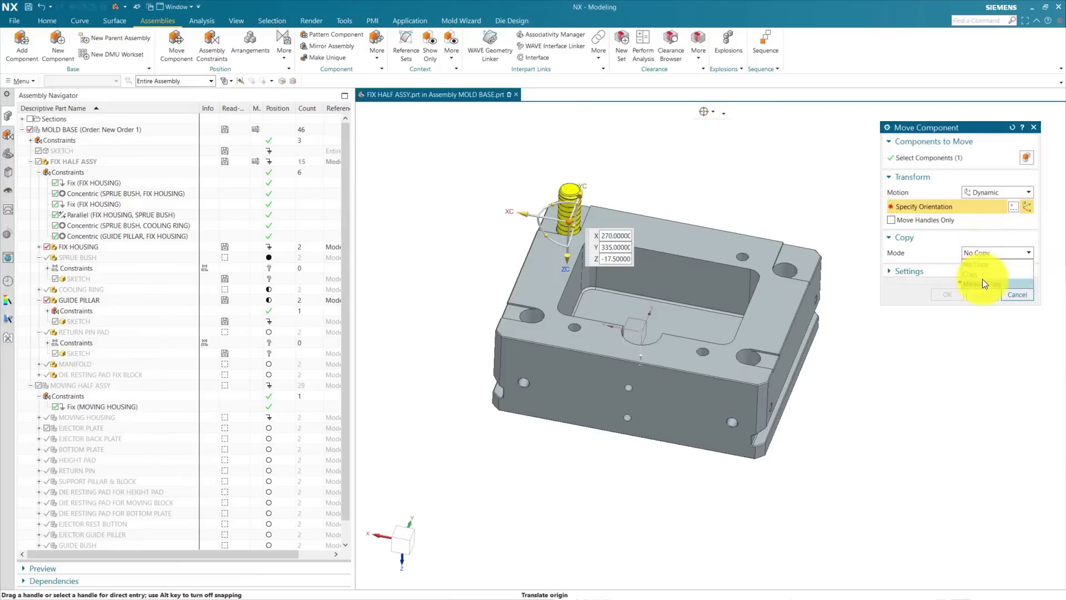
click(982, 273)
drag(569, 221, 397, 398)
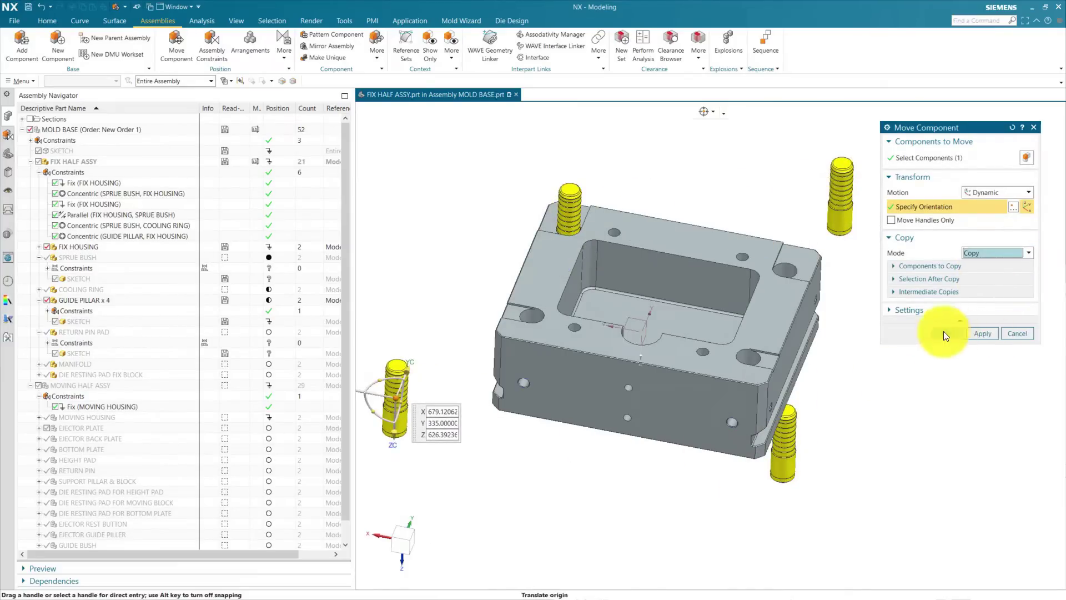
click(946, 335)
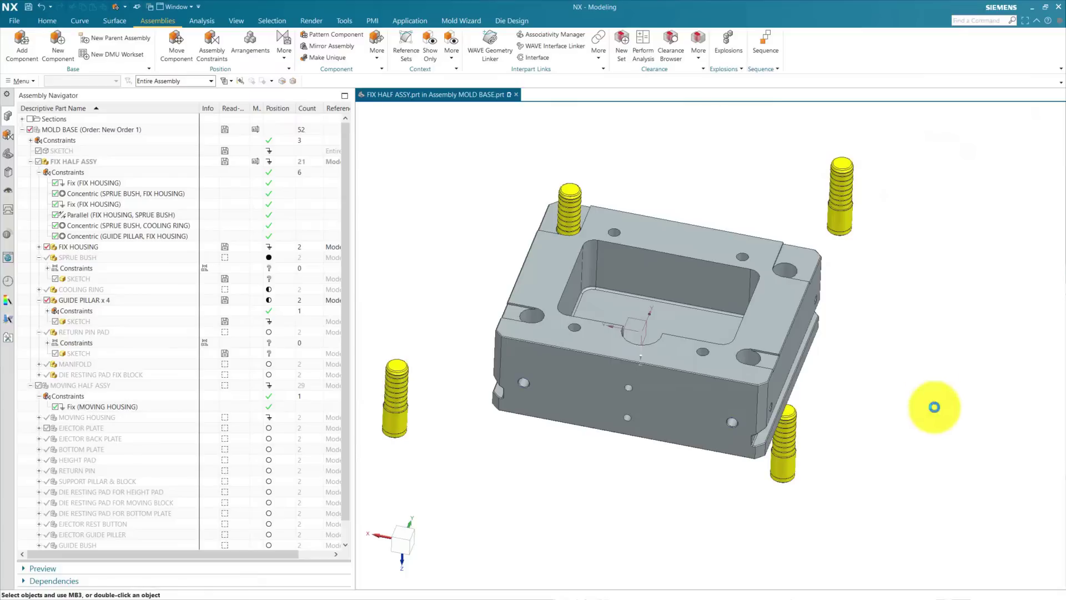
Step: Add a concentric assembly constraint between the first pillar copy's shoulder edge and the circular edge of FIX HOUSING's rear right corner hole
click(211, 44)
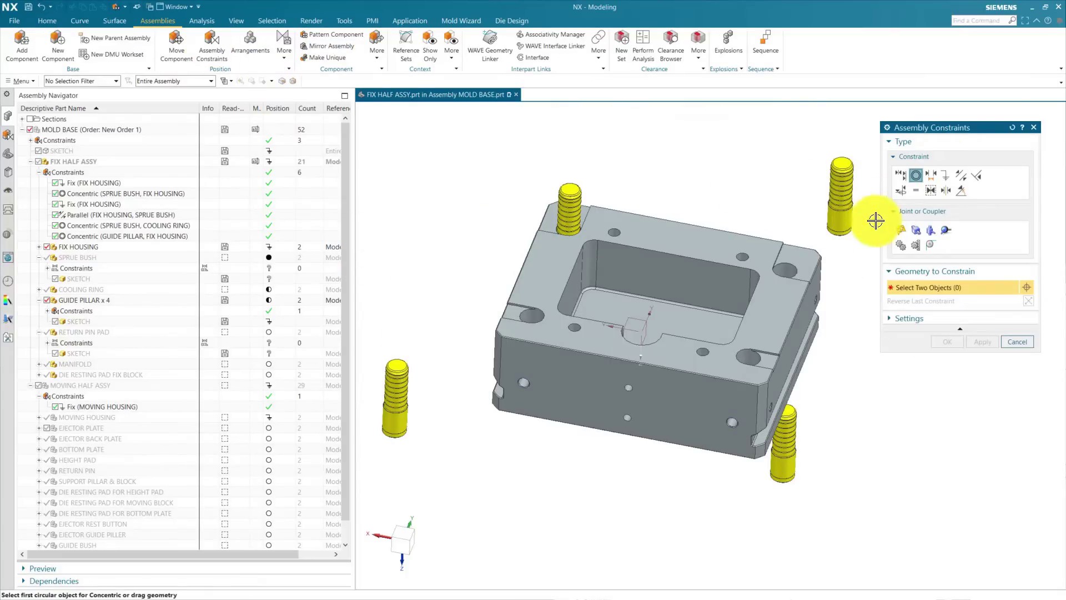
scroll(861, 204, up, 6)
click(711, 233)
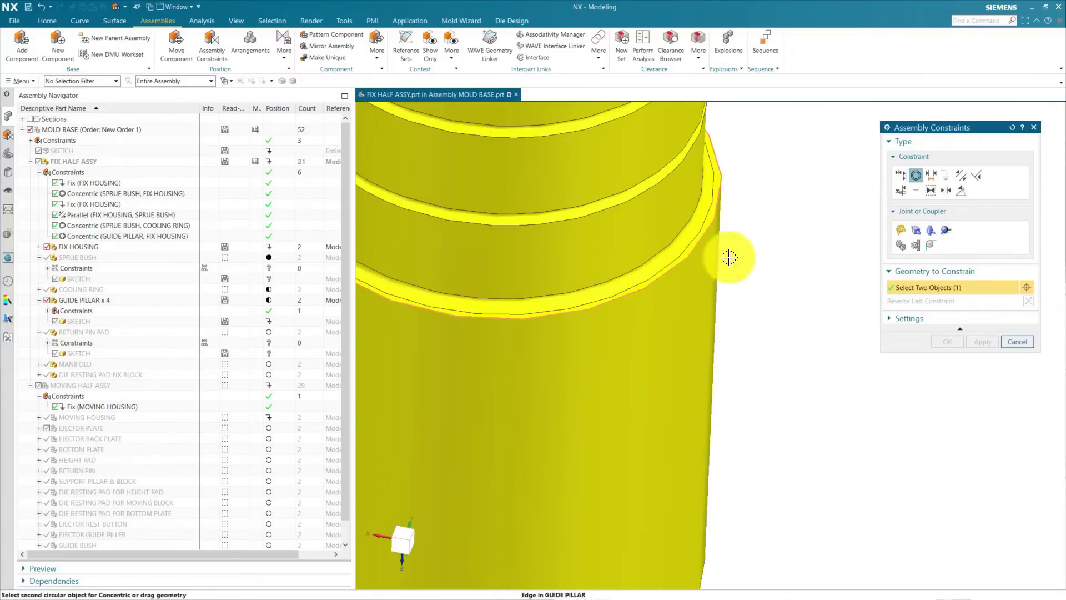
scroll(729, 257, down, 5)
scroll(668, 366, up, 3)
click(756, 334)
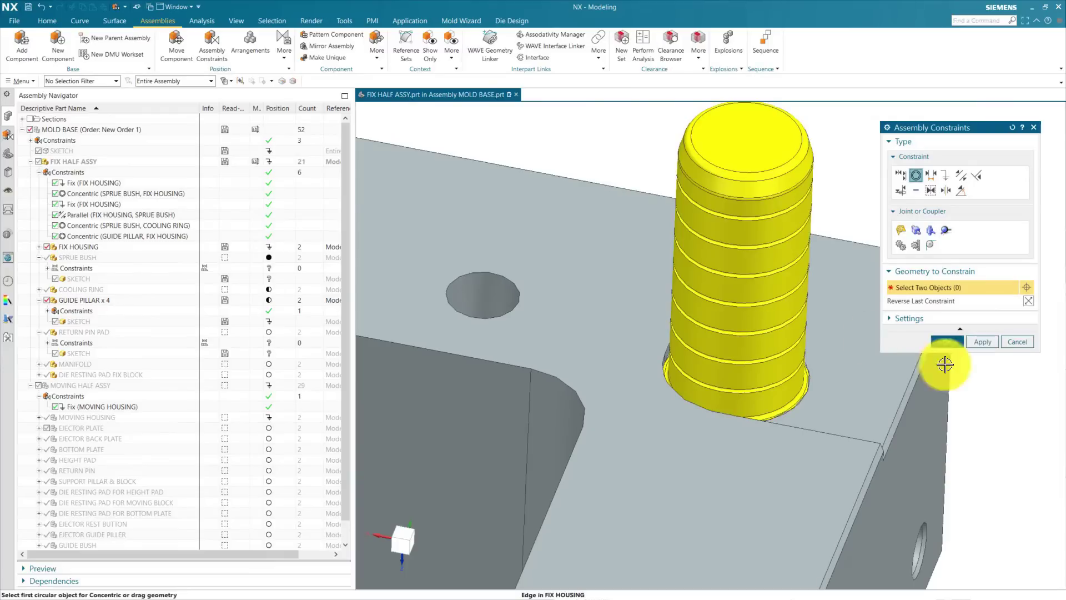
click(988, 343)
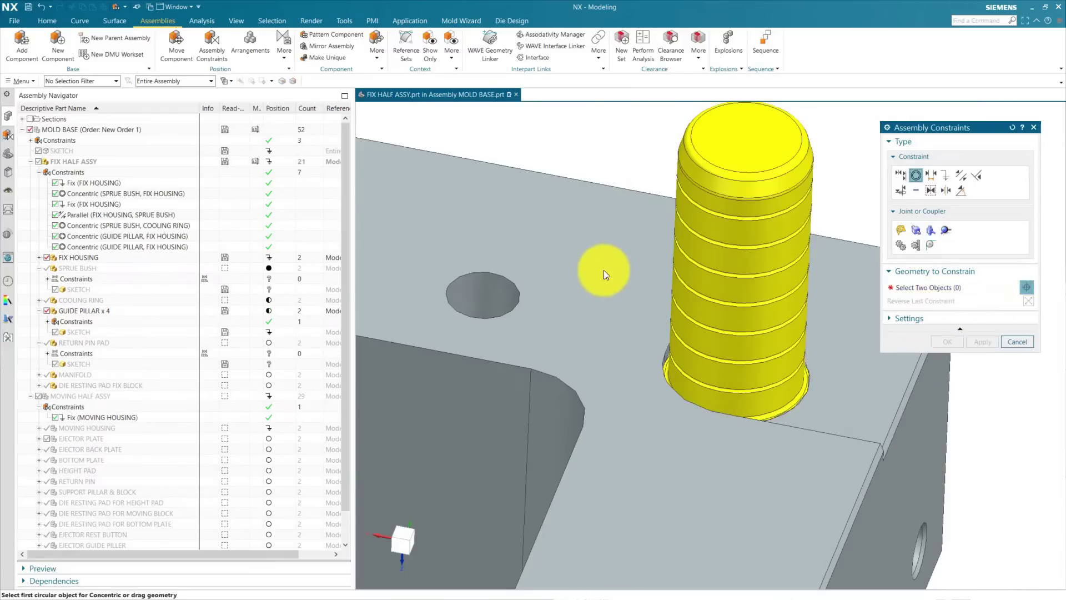
Step: Constrain the second pillar copy's shoulder edge concentric with the circular edge of FIX HOUSING's front right corner hole
scroll(602, 269, down, 6)
scroll(594, 376, up, 6)
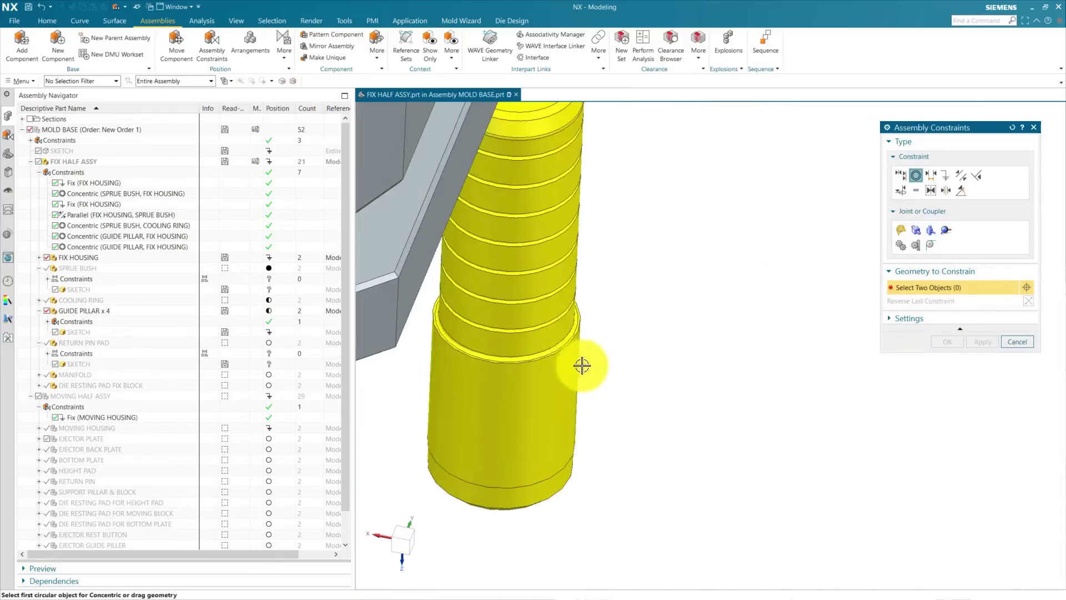
click(581, 328)
scroll(716, 394, down, 3)
scroll(614, 238, up, 4)
click(572, 138)
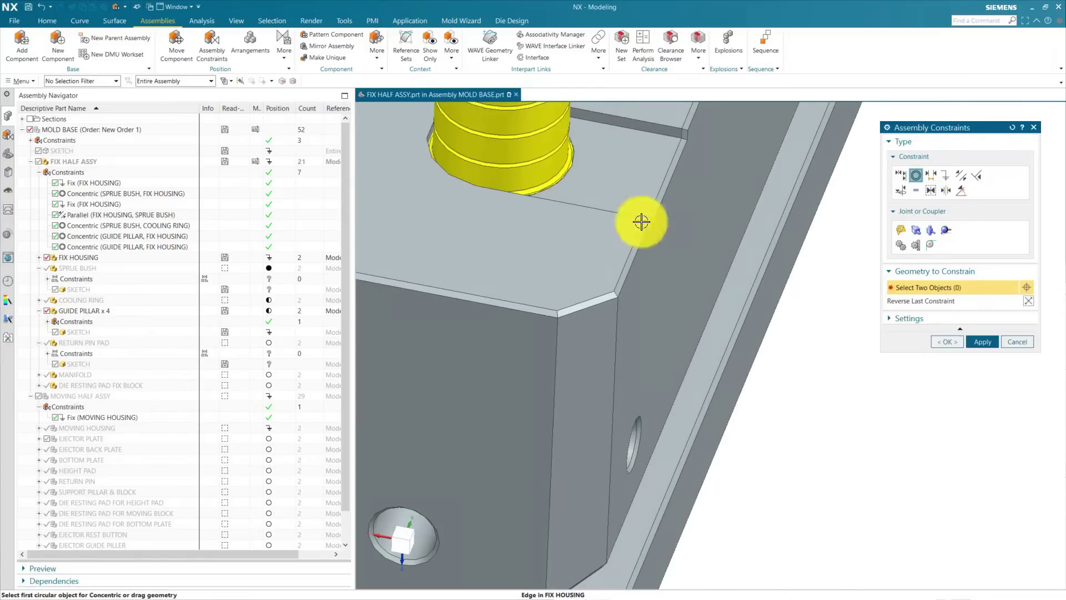
click(978, 343)
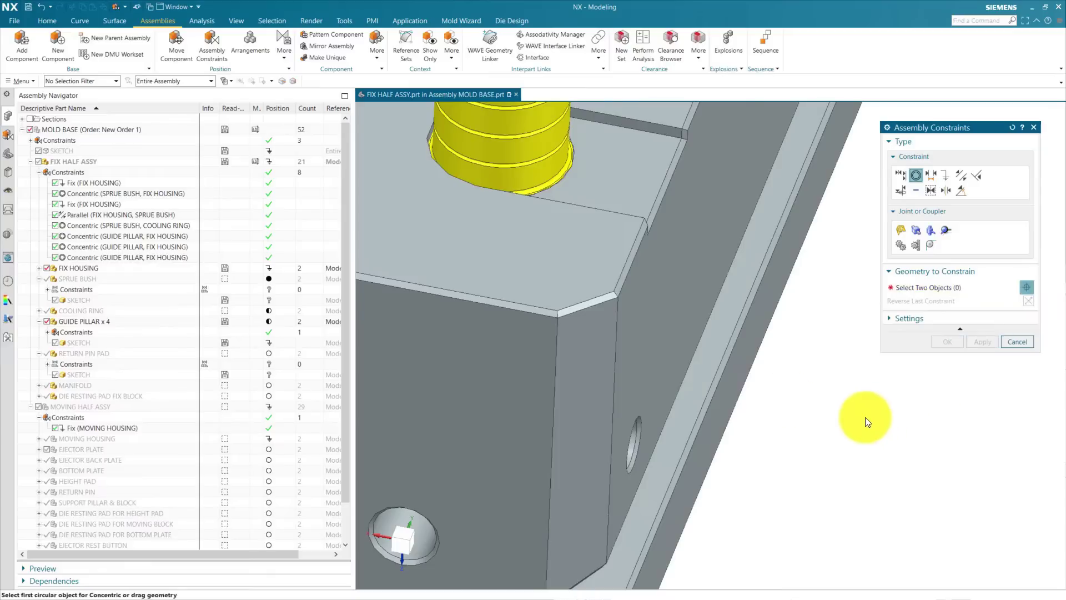
Step: Constrain the last pillar copy's shoulder edge concentric with FIX HOUSING's front left corner hole and finish the assembly constraints
scroll(865, 418, down, 5)
scroll(507, 365, up, 8)
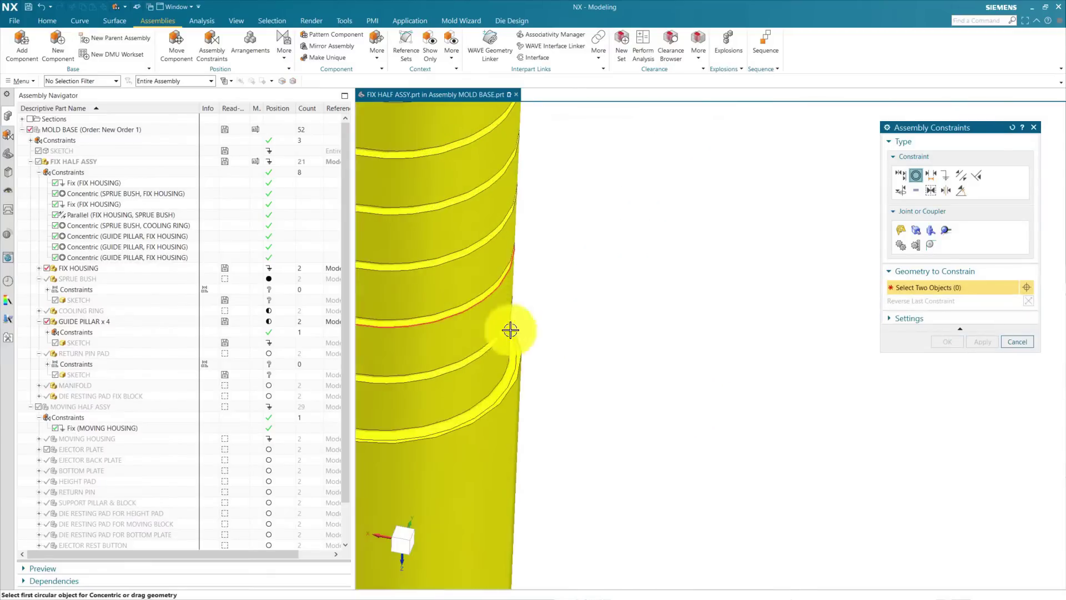
click(465, 313)
scroll(494, 388, down, 8)
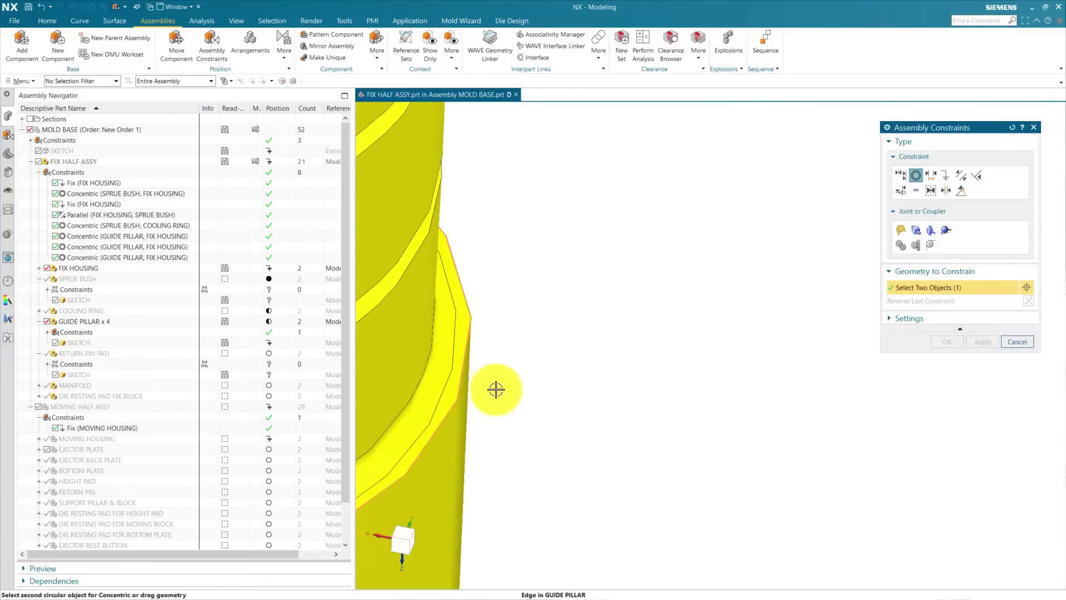
scroll(634, 379, up, 8)
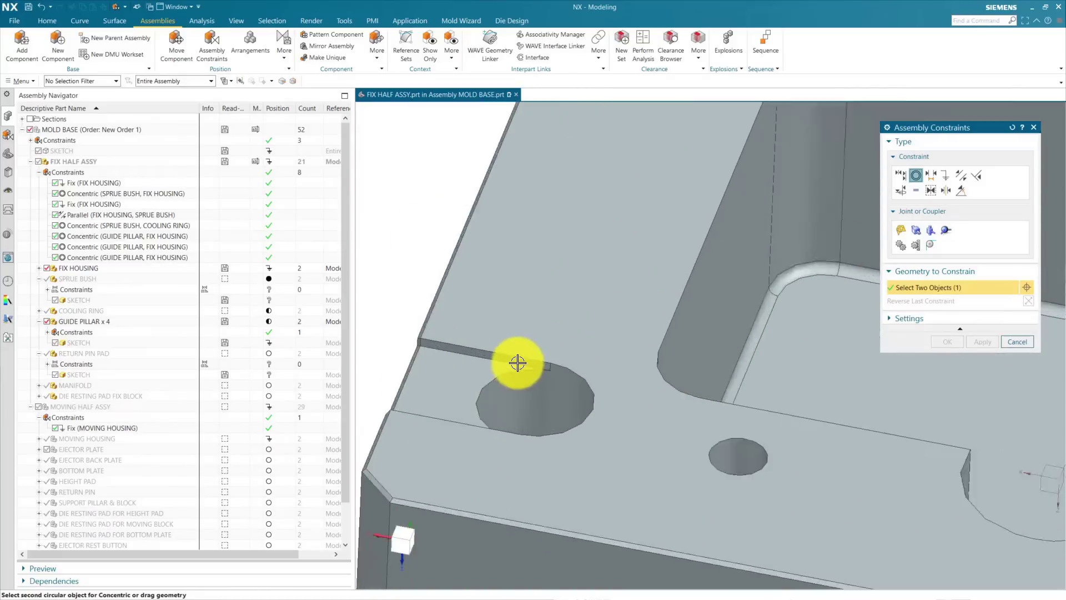
click(482, 387)
scroll(500, 383, down, 3)
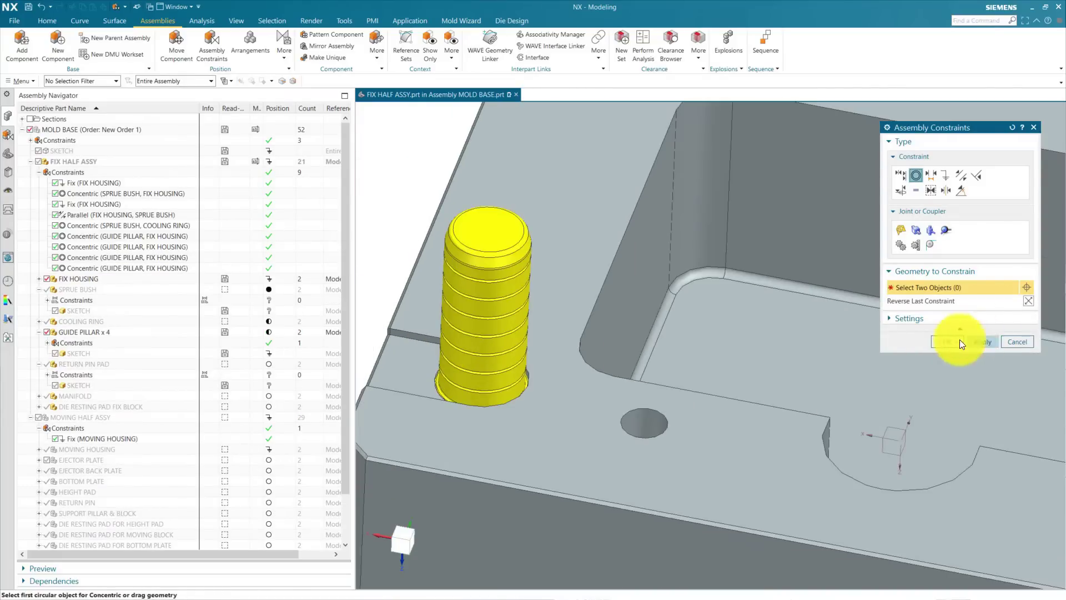
click(956, 340)
Step: Unpack the grouped GUIDE PILLAR x 4 entry into separate components
scroll(900, 355, down, 6)
middle_drag(739, 328, 905, 380)
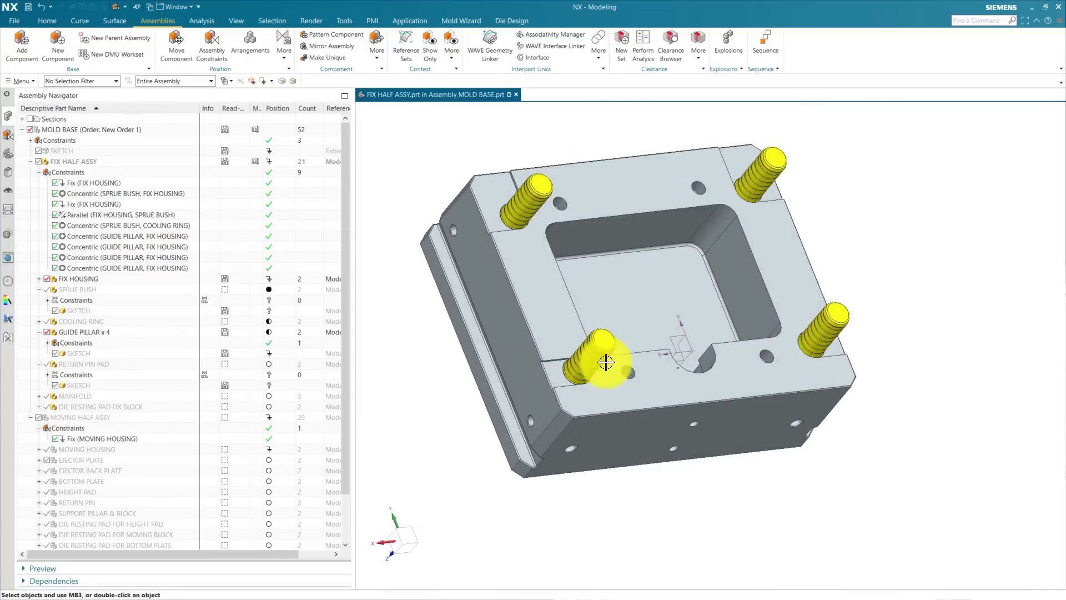
click(90, 331)
right_click(90, 331)
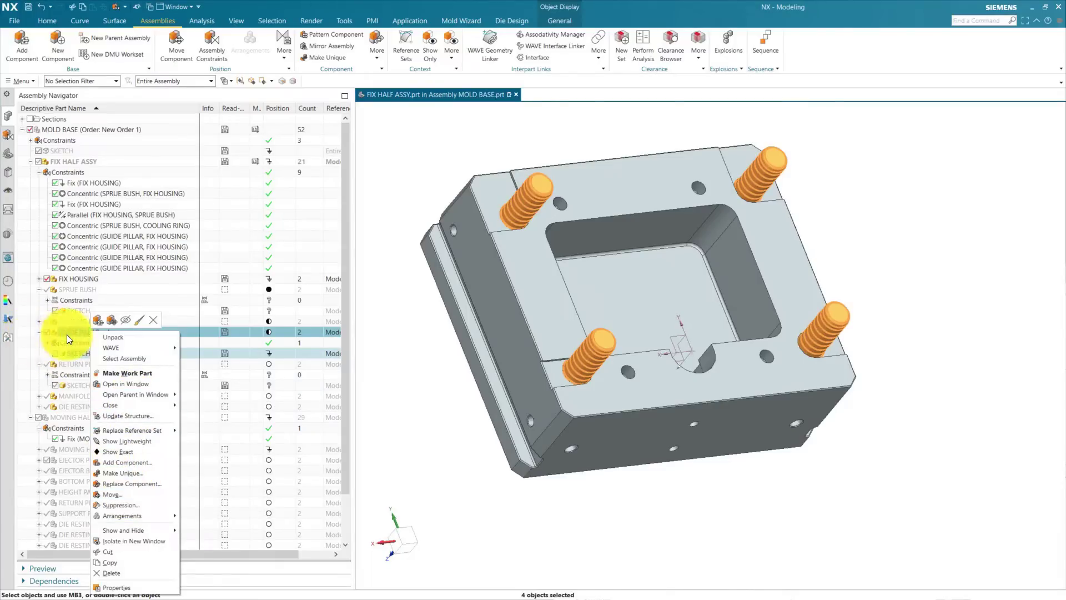
click(101, 341)
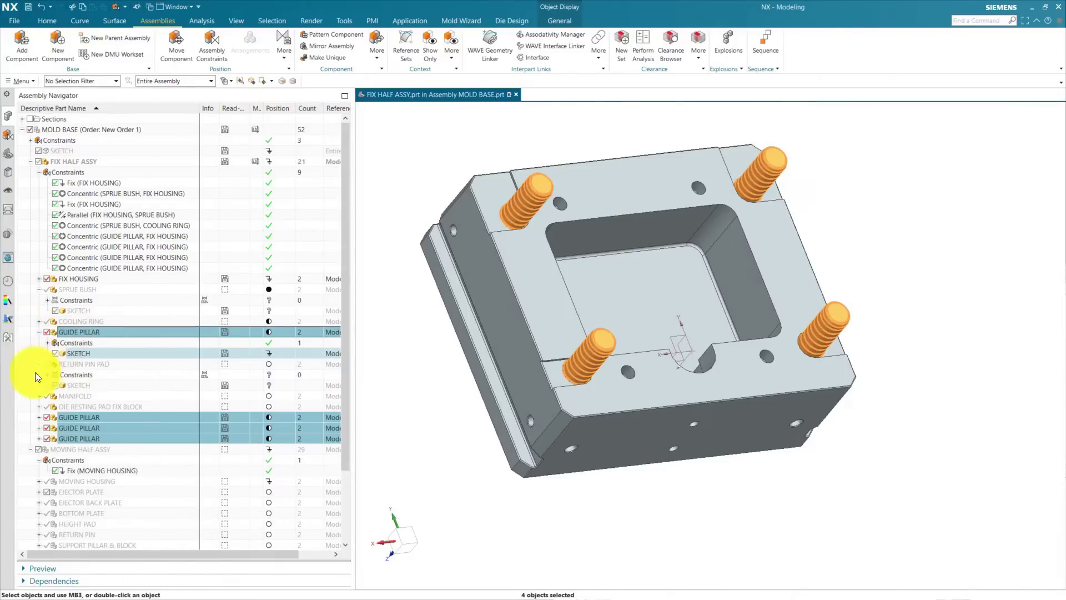
Step: Show the degrees of freedom of one copied guide pillar, examine it from the housing's underside, and clear the arrows
click(84, 417)
right_click(85, 418)
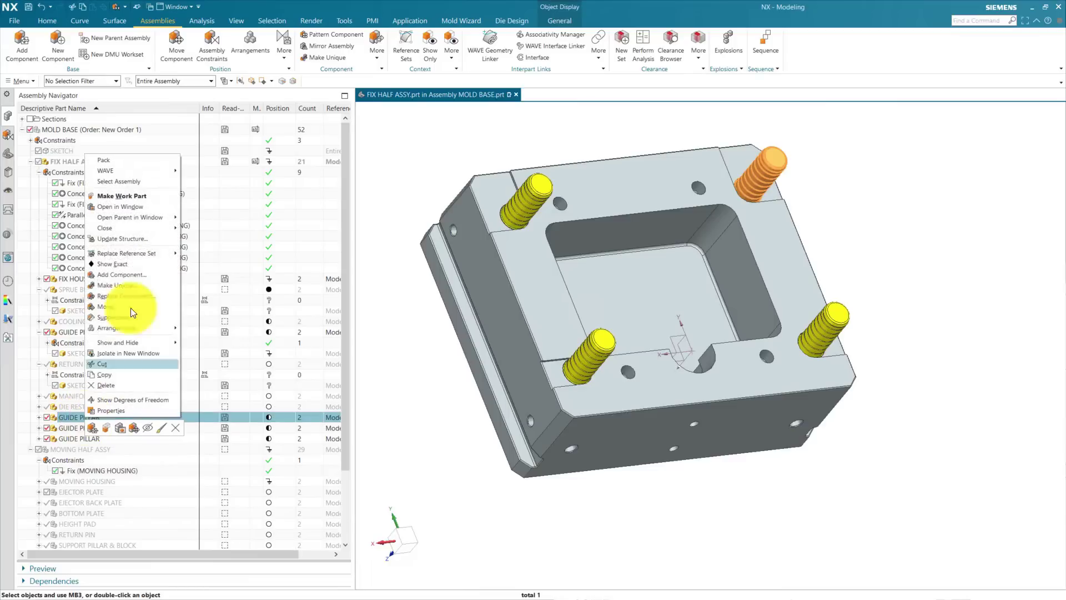
click(121, 400)
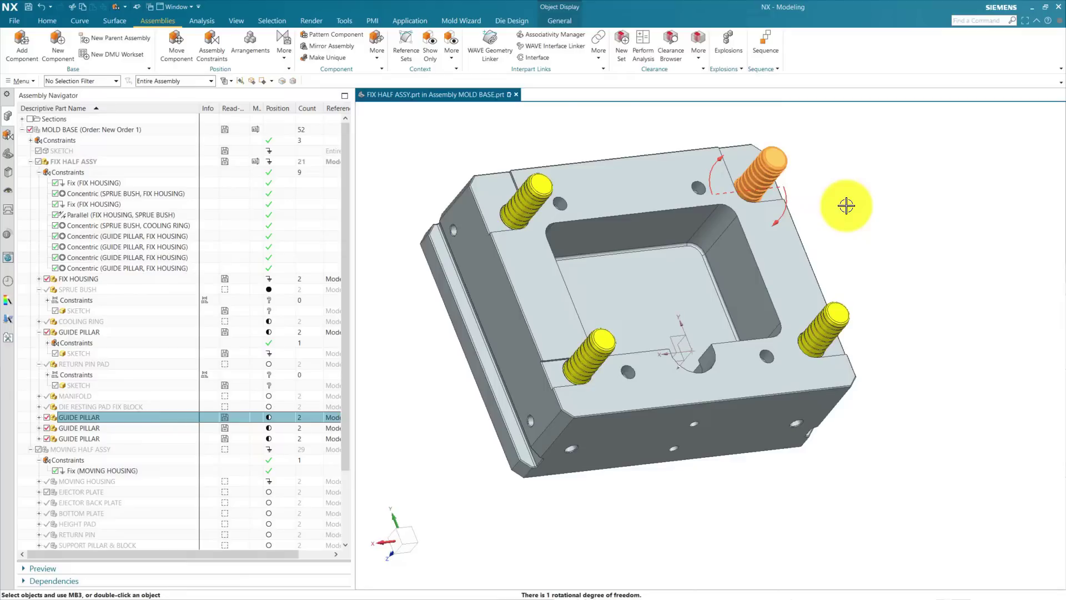
middle_drag(1023, 228, 594, 134)
scroll(573, 132, up, 3)
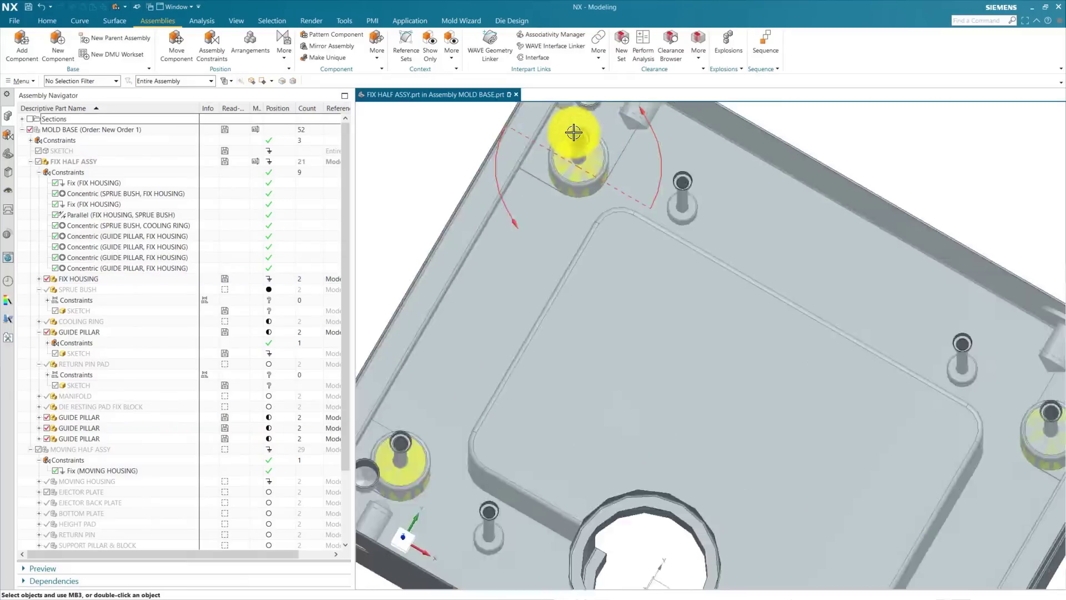
key(ctrl+f)
right_click(912, 274)
scroll(564, 298, up, 5)
middle_drag(564, 297, 861, 428)
scroll(599, 263, down, 5)
scroll(785, 389, down, 3)
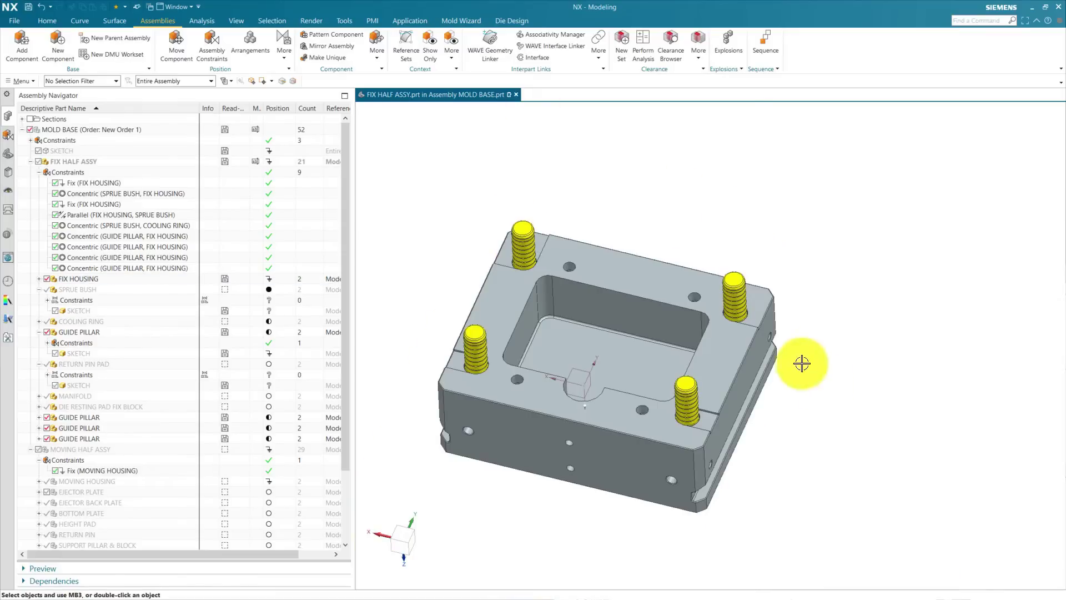
scroll(494, 508, up, 2)
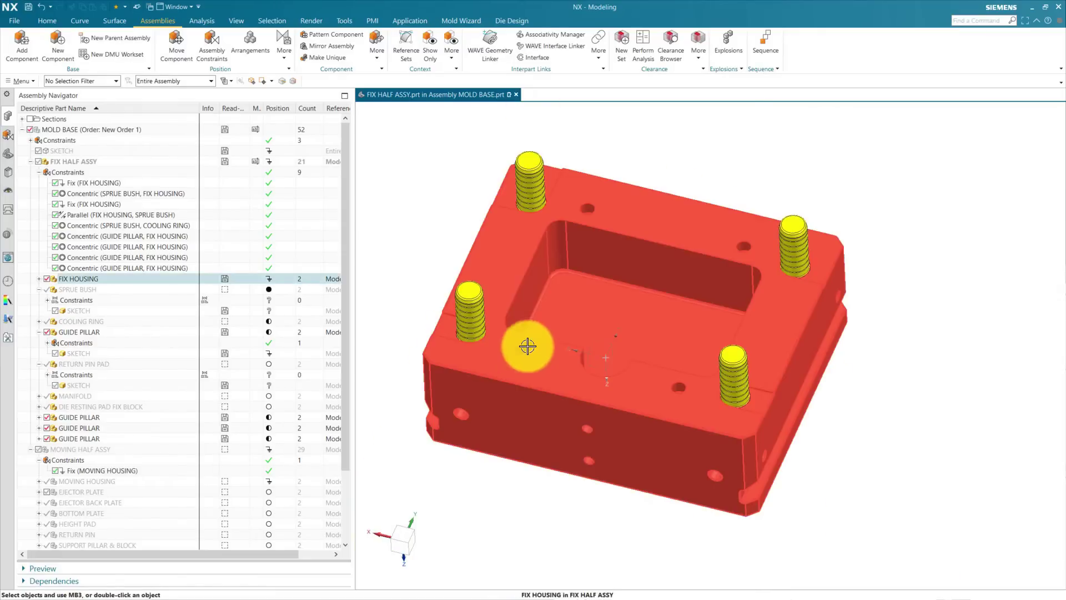
Step: Show RETURN PIN PAD and make it the work part, hiding FIX HOUSING and all four GUIDE PILLAR components
click(68, 364)
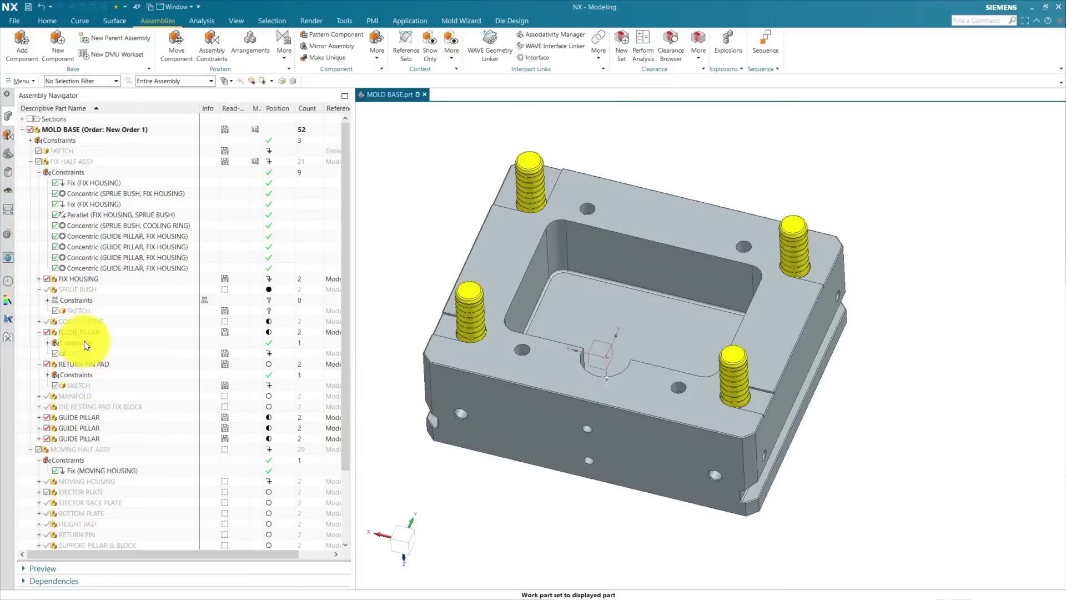
double_click(98, 364)
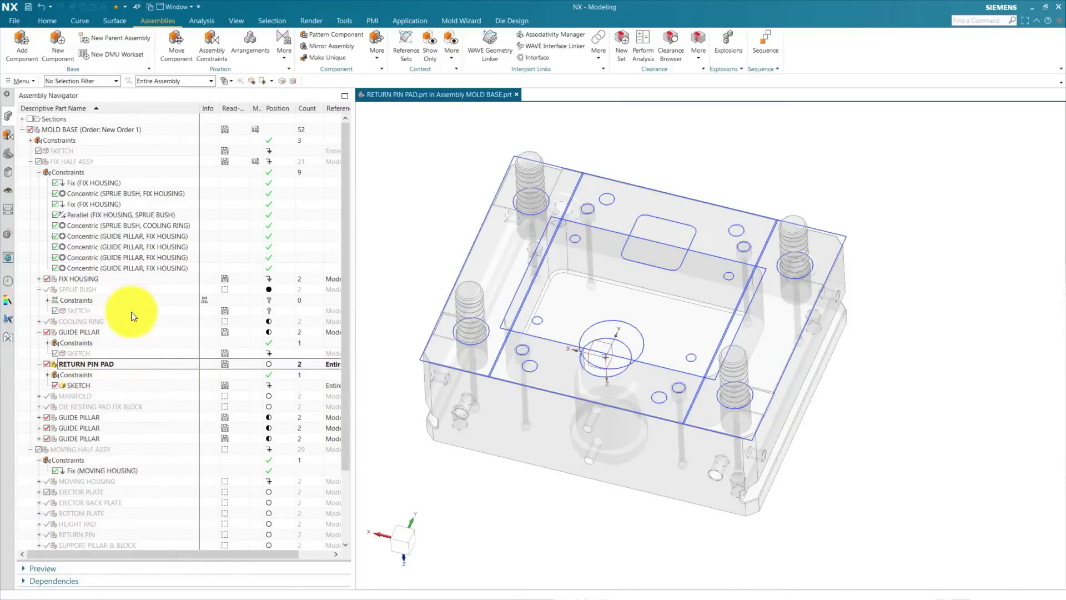
click(46, 279)
click(47, 332)
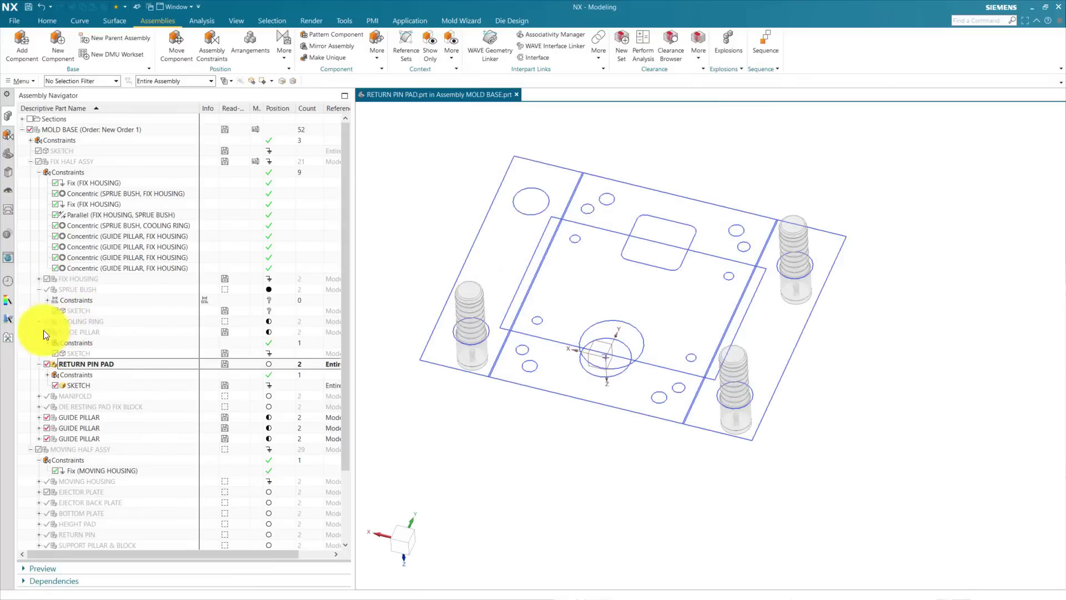
click(47, 417)
click(46, 427)
click(46, 438)
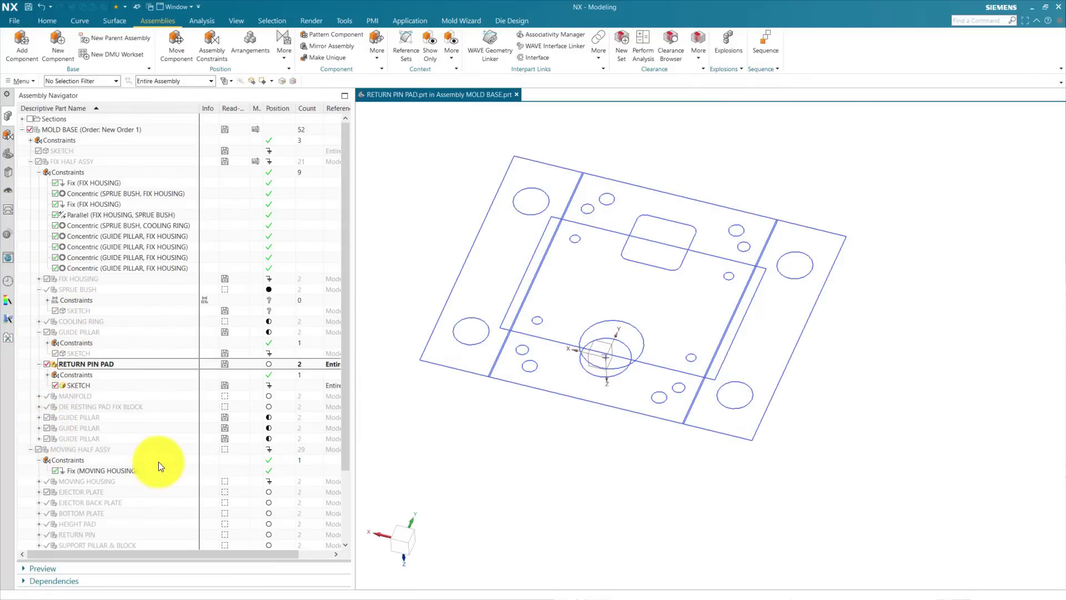
Step: Link SKETCH_005 with the four return pin circles into the RETURN PIN PAD part using WAVE Geometry Linker
click(8, 154)
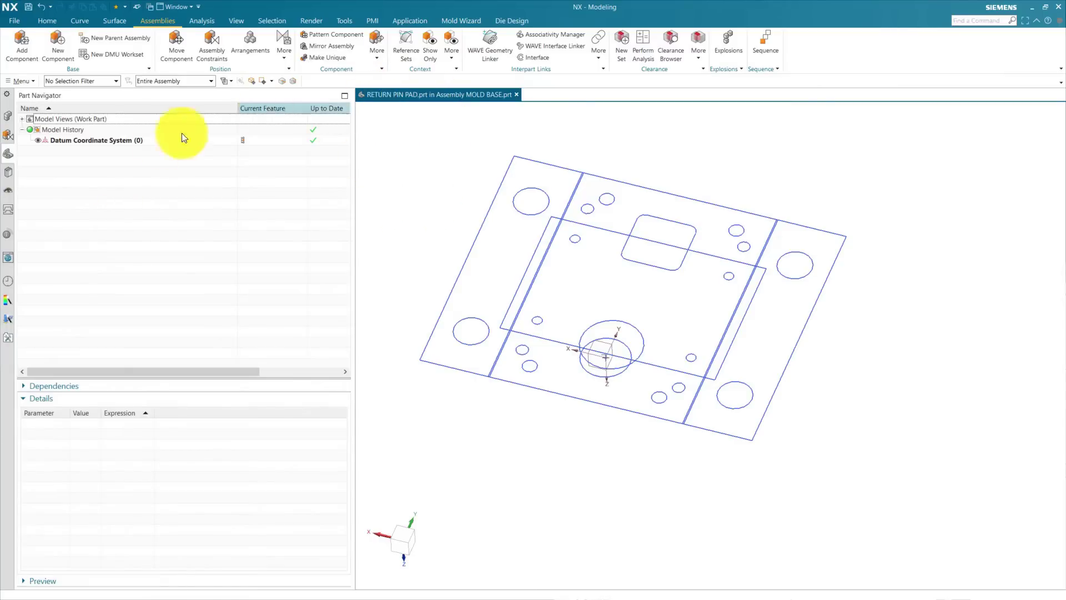
click(484, 35)
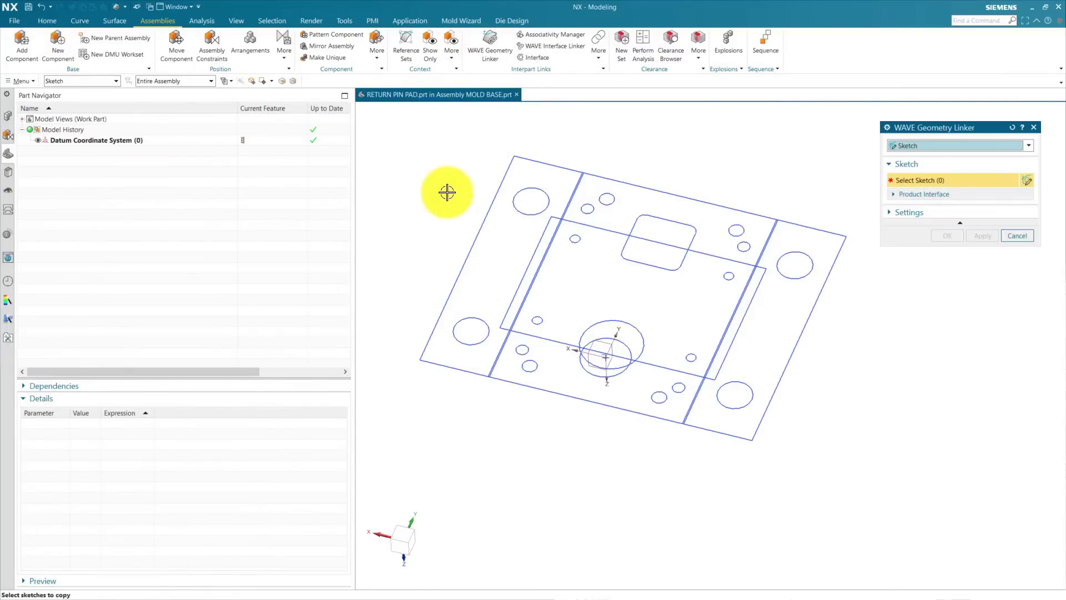
click(938, 146)
click(938, 147)
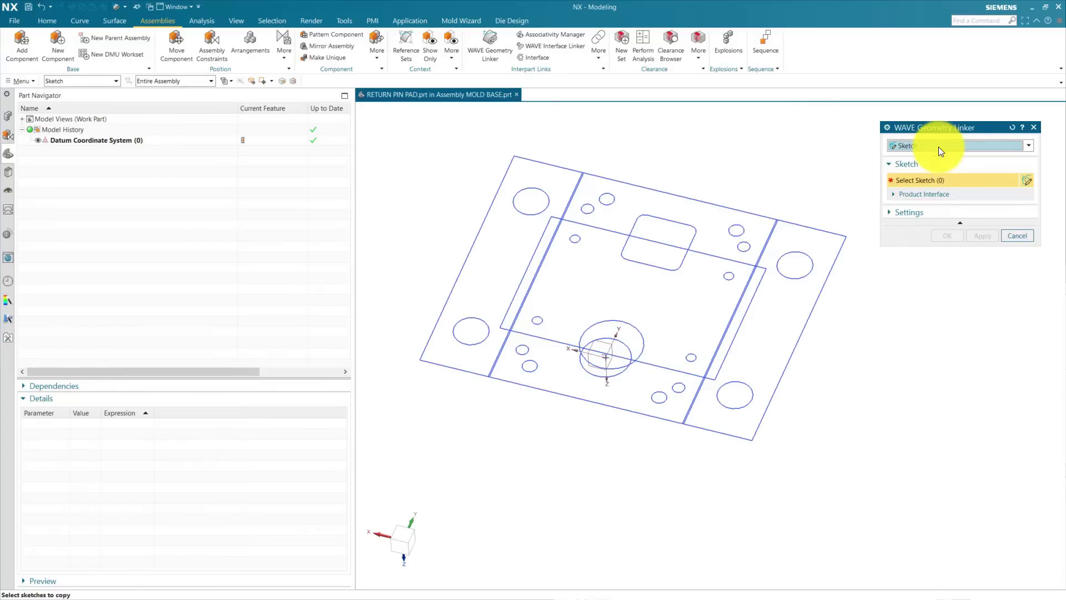
scroll(603, 199, up, 3)
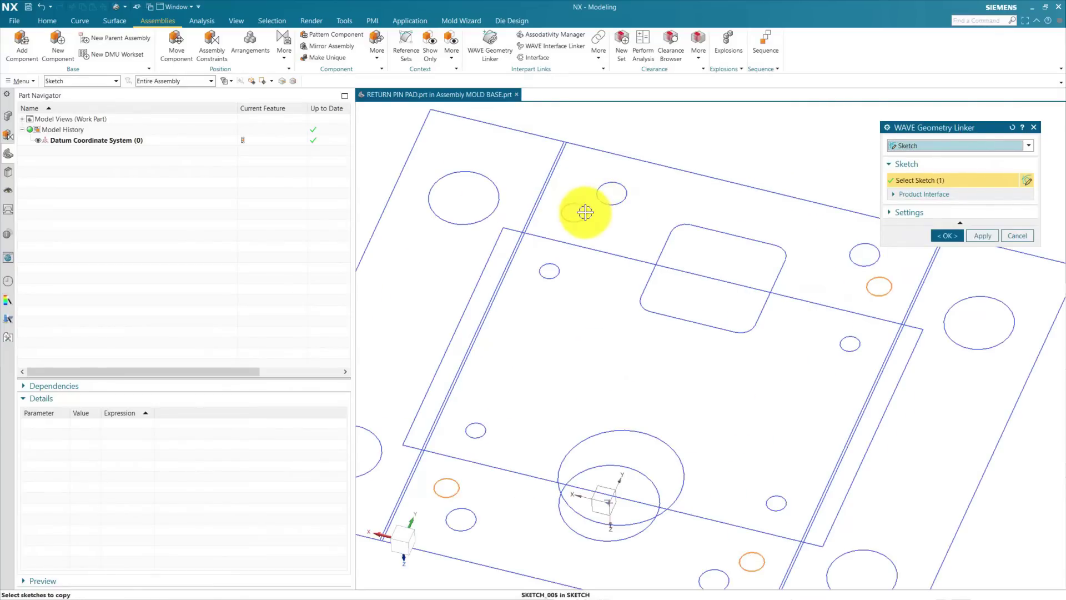
scroll(585, 212, down, 3)
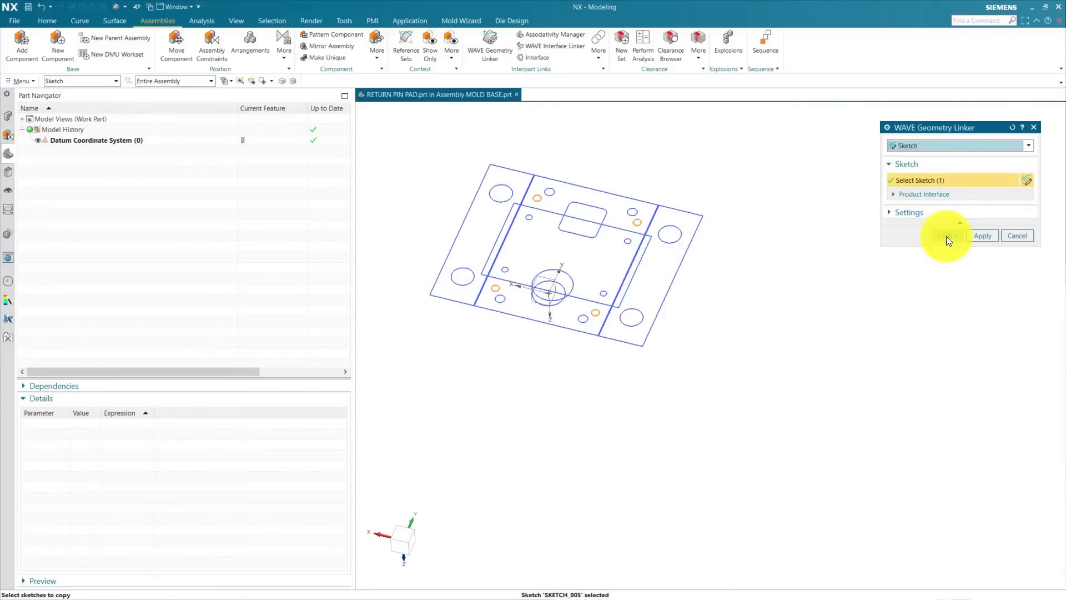
click(946, 235)
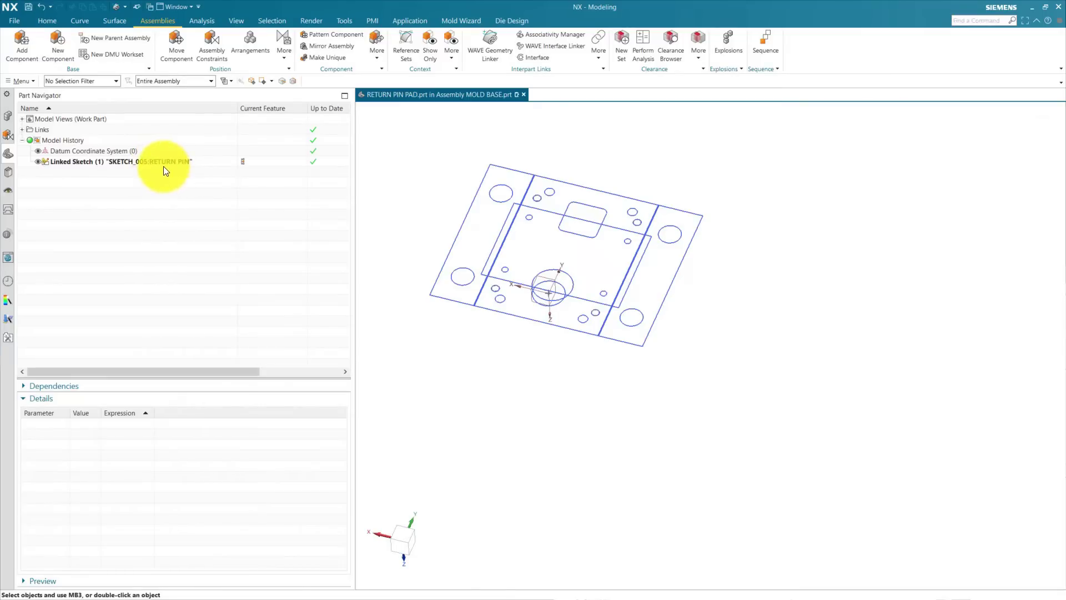
click(164, 162)
click(177, 218)
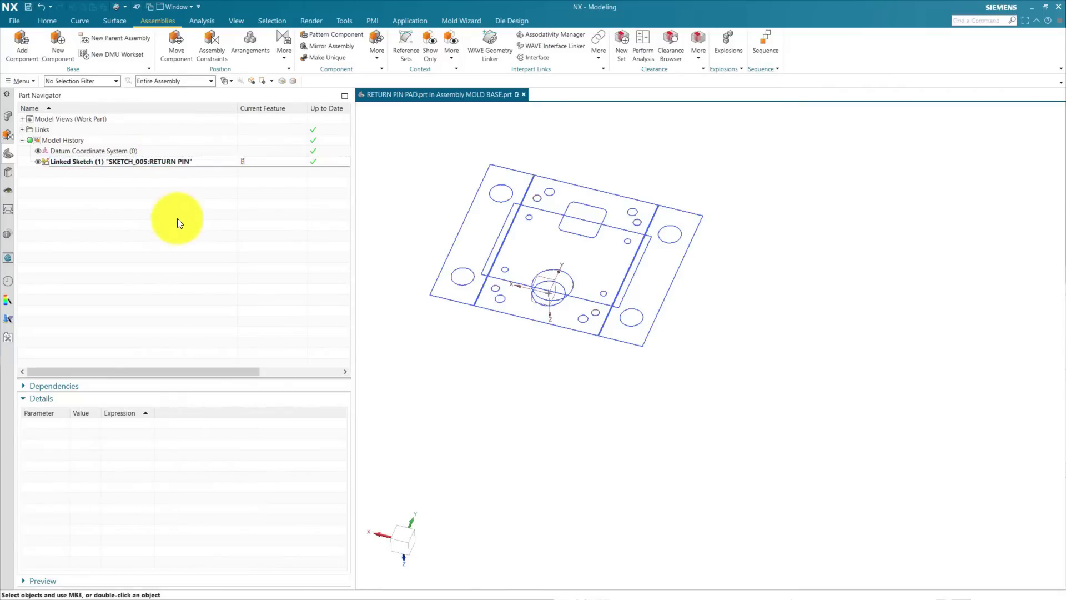
Step: Hide the SKETCH component under RETURN PIN PAD and save the part
click(9, 116)
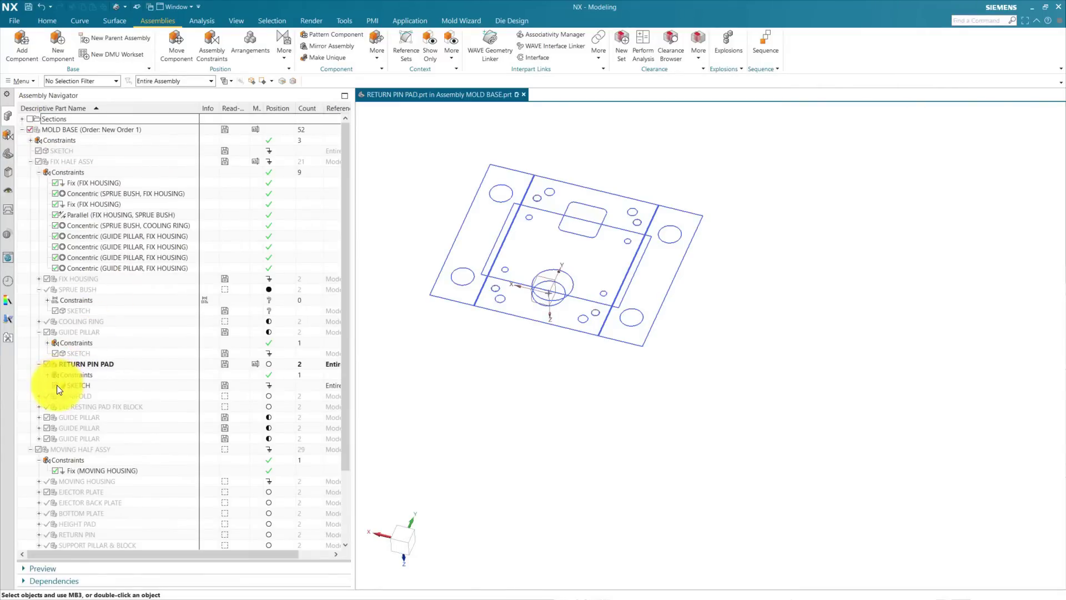
click(29, 7)
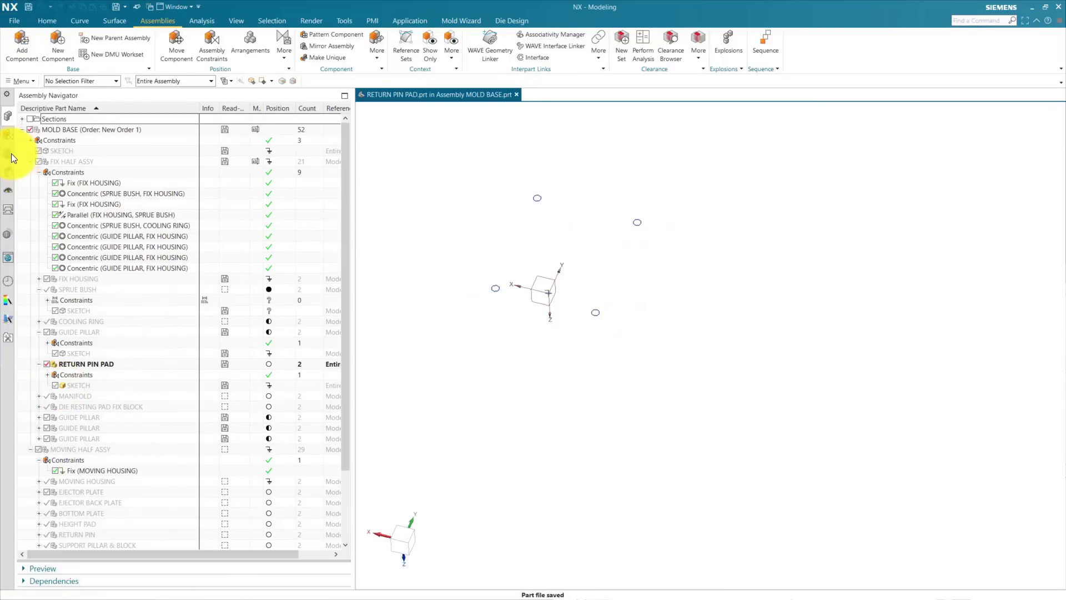
click(8, 135)
middle_drag(739, 331, 621, 309)
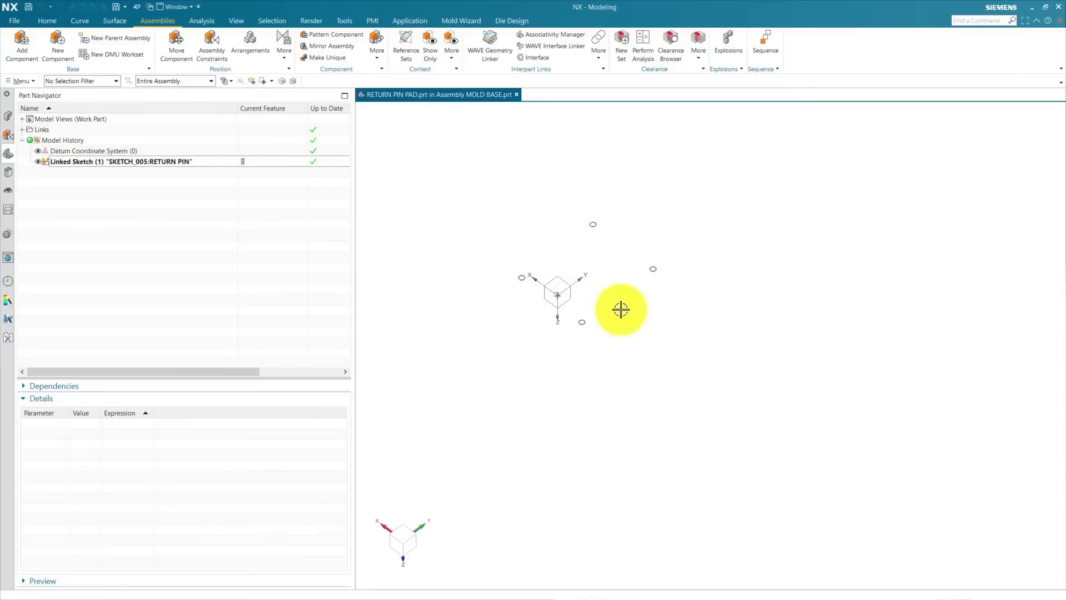
Step: Show the FIX HOUSING component again and return to RETURN PIN PAD's model history to locate the linked return pin sketch
click(7, 120)
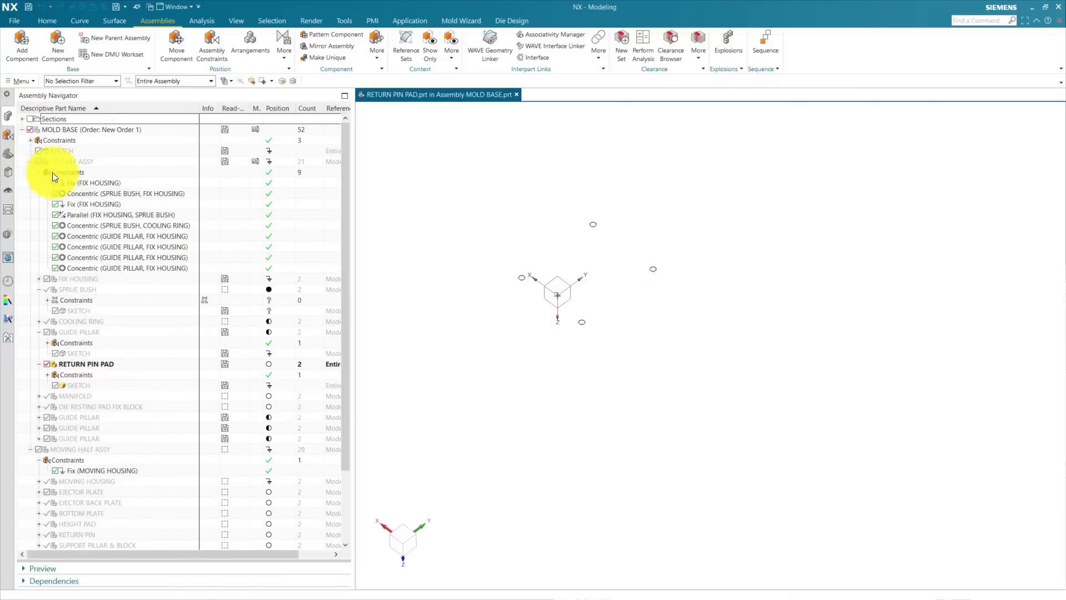
click(46, 279)
click(8, 135)
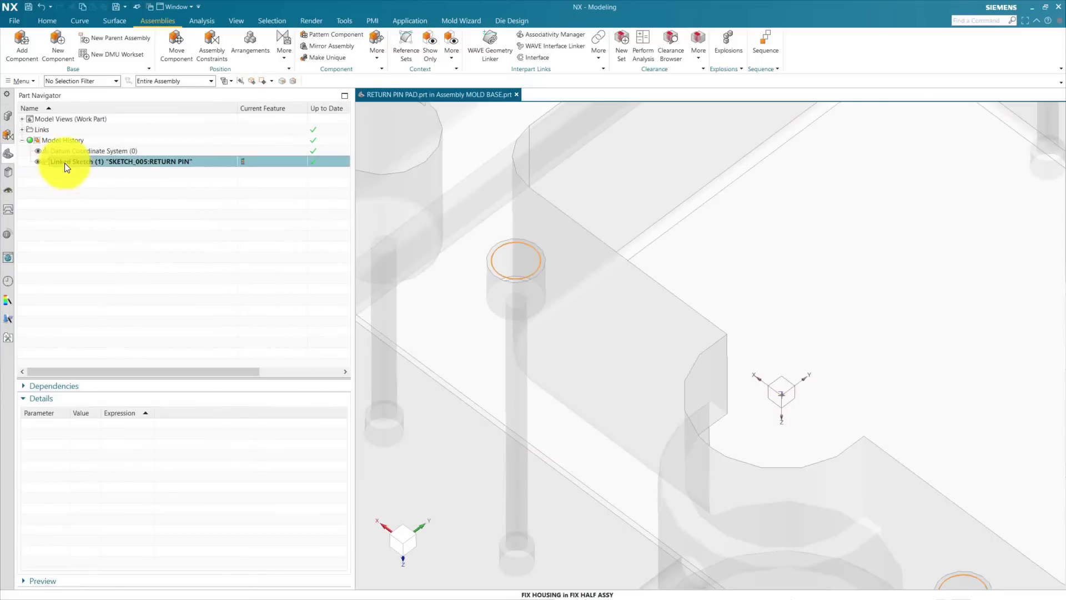
Step: Extrude one return pin circle of the linked sketch with a single-sided offset of 2.5 mm
click(47, 21)
click(67, 40)
click(505, 246)
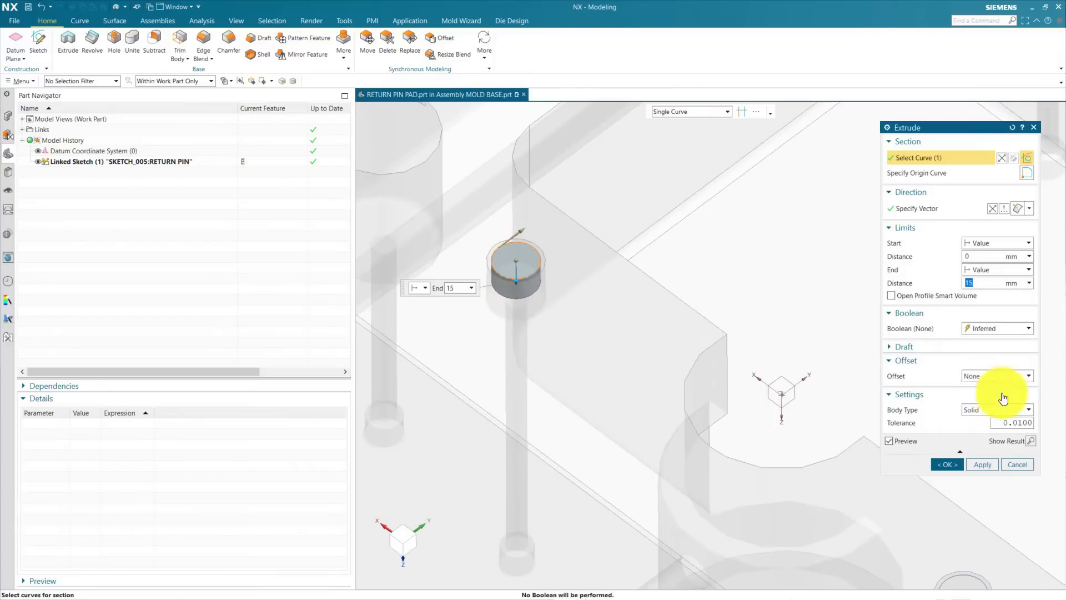
click(986, 377)
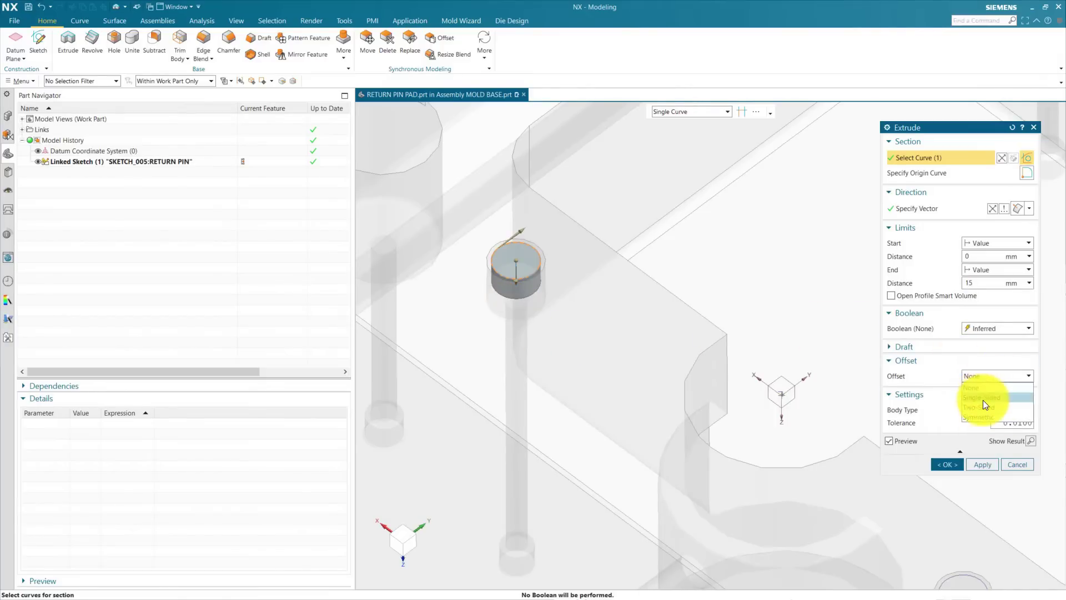
click(983, 400)
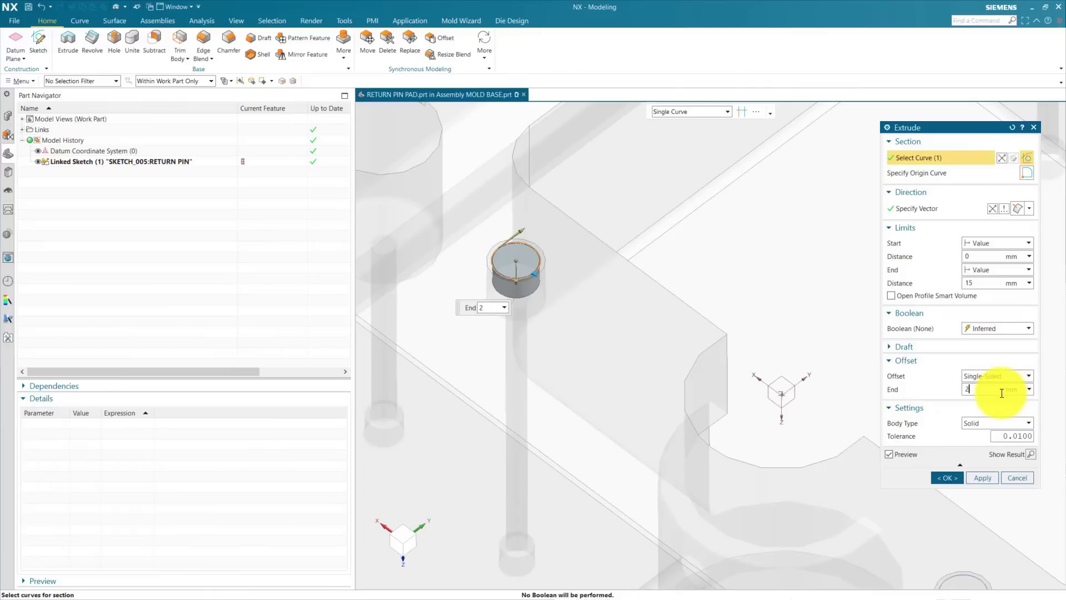
key(Return)
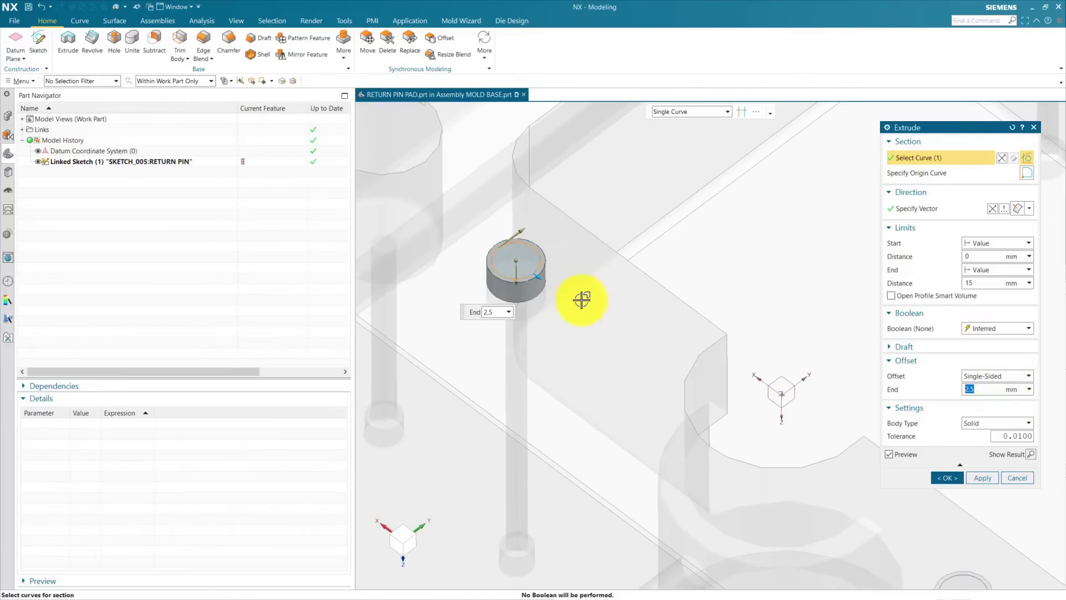
Step: Set the pad extrusion's end distance to 30 mm and create the body
scroll(555, 289, up, 5)
drag(529, 206, 536, 264)
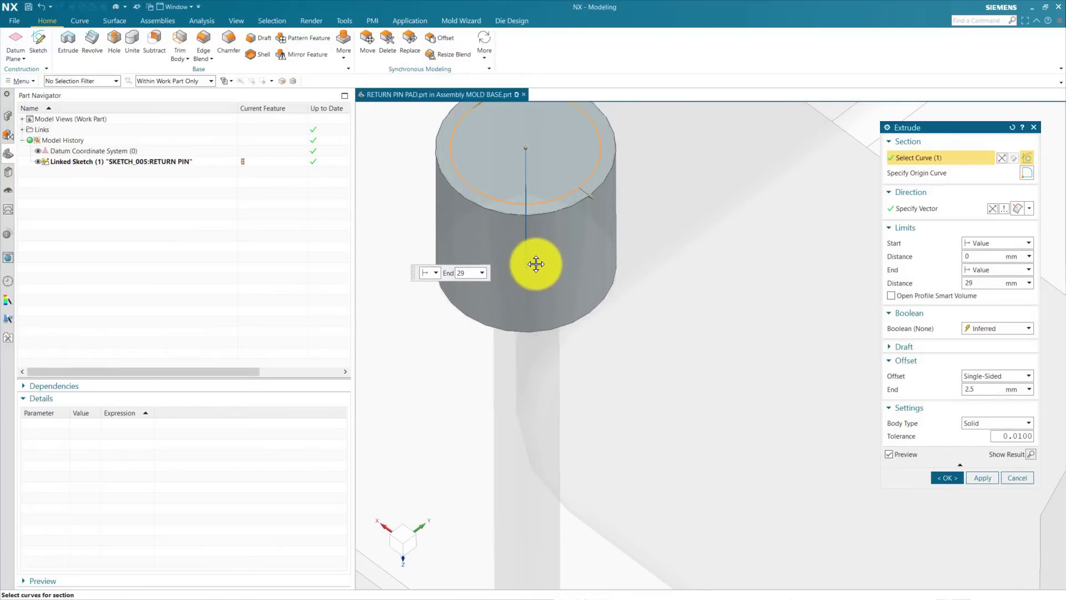
click(469, 273)
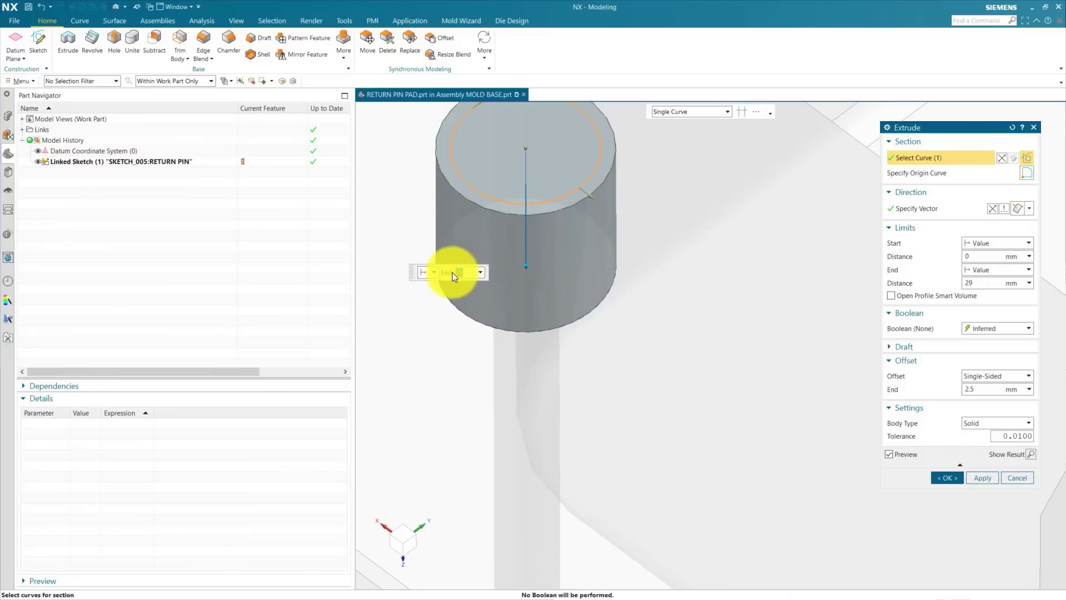
text(30)
key(Return)
scroll(559, 312, down, 3)
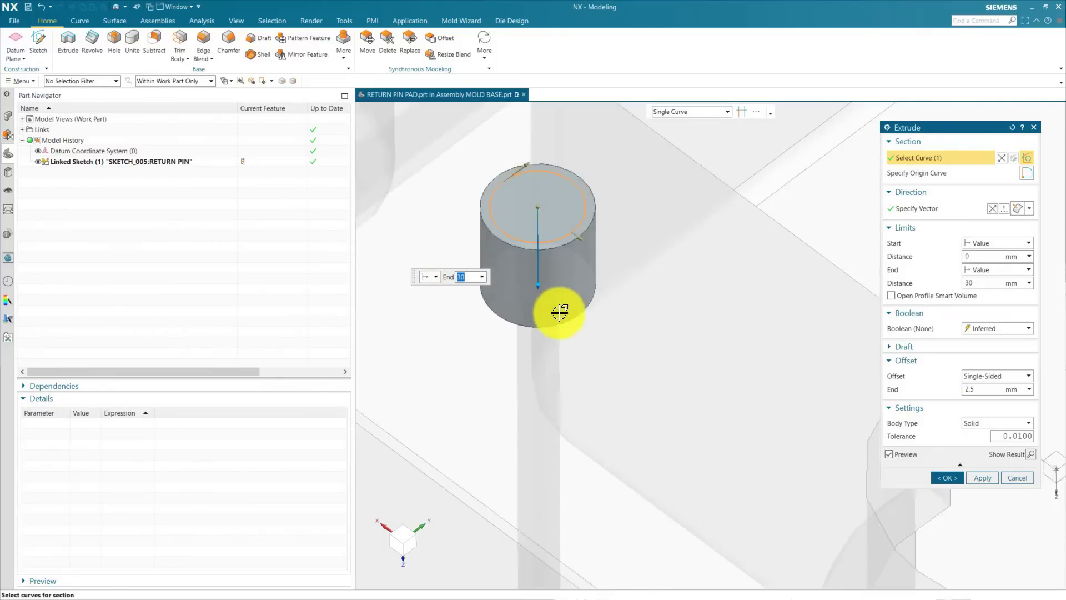
click(947, 475)
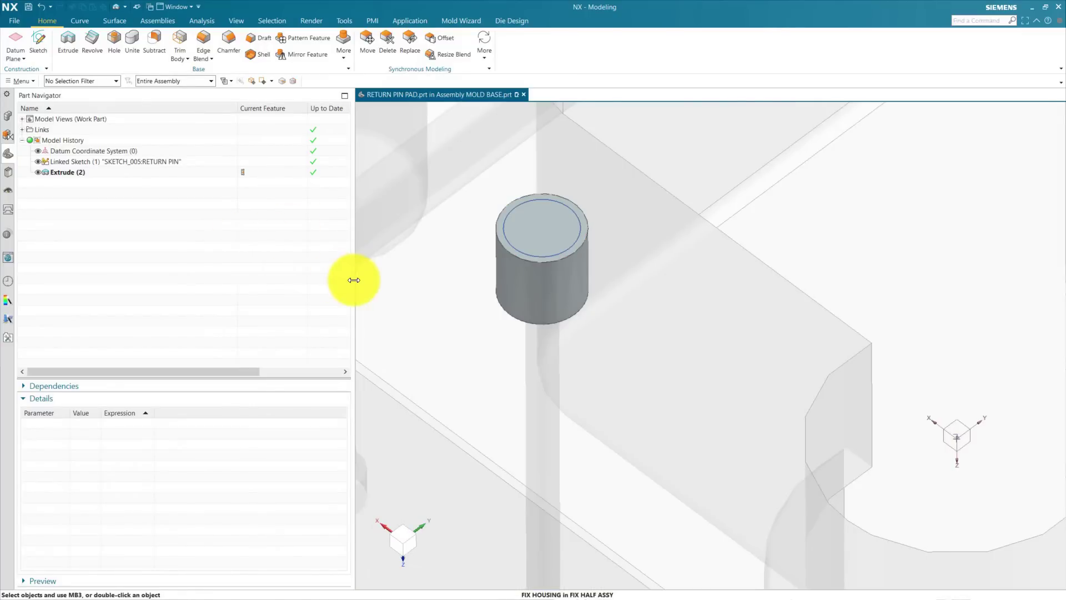
Step: Hide the FIX HOUSING component and return to RETURN PIN PAD's model history
scroll(516, 244, down, 6)
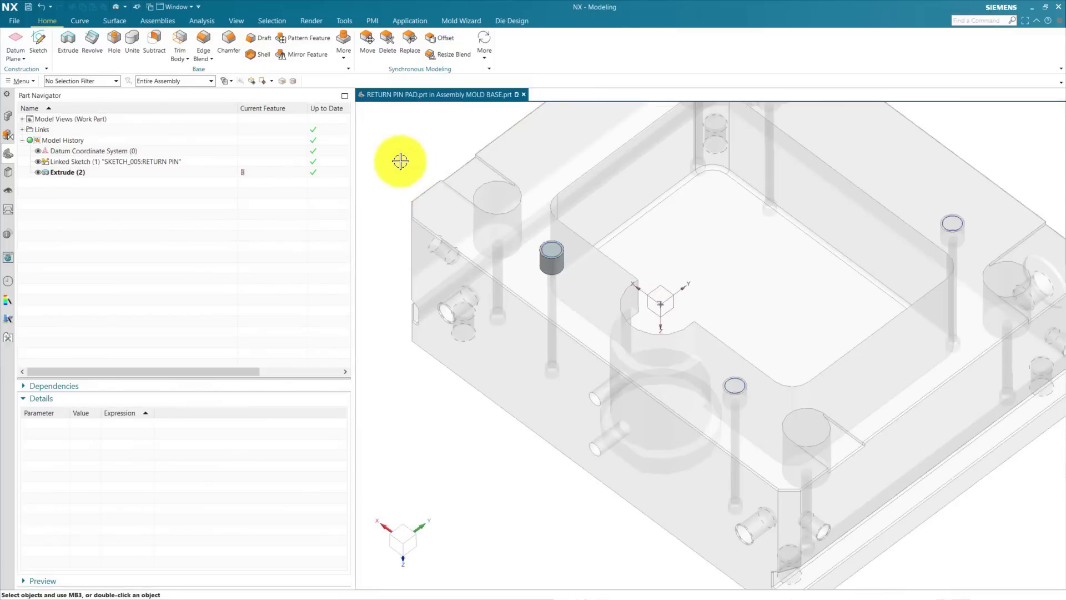
click(11, 118)
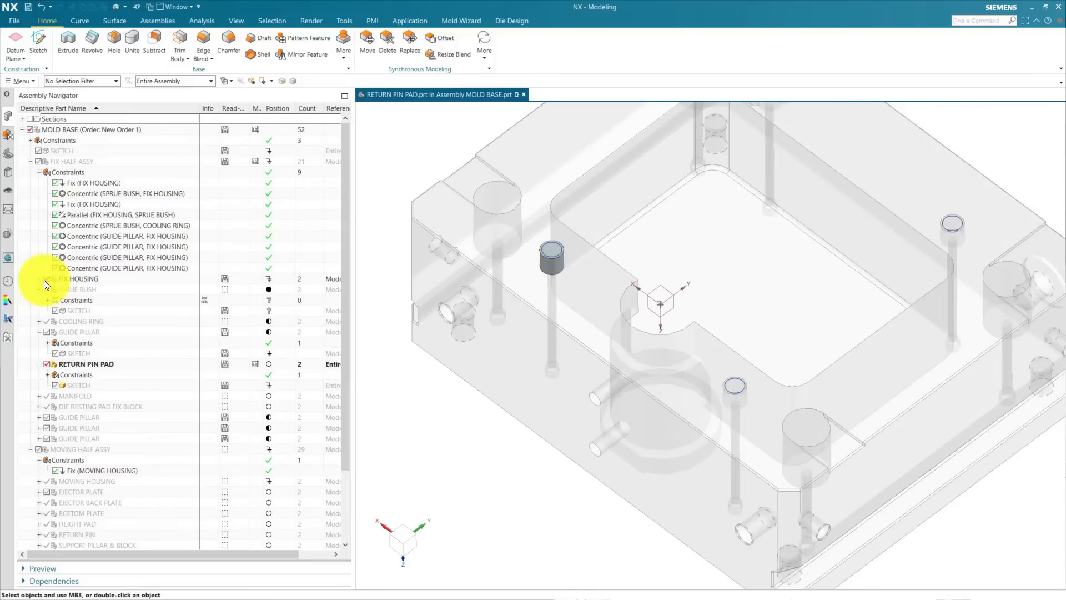
scroll(552, 241, up, 5)
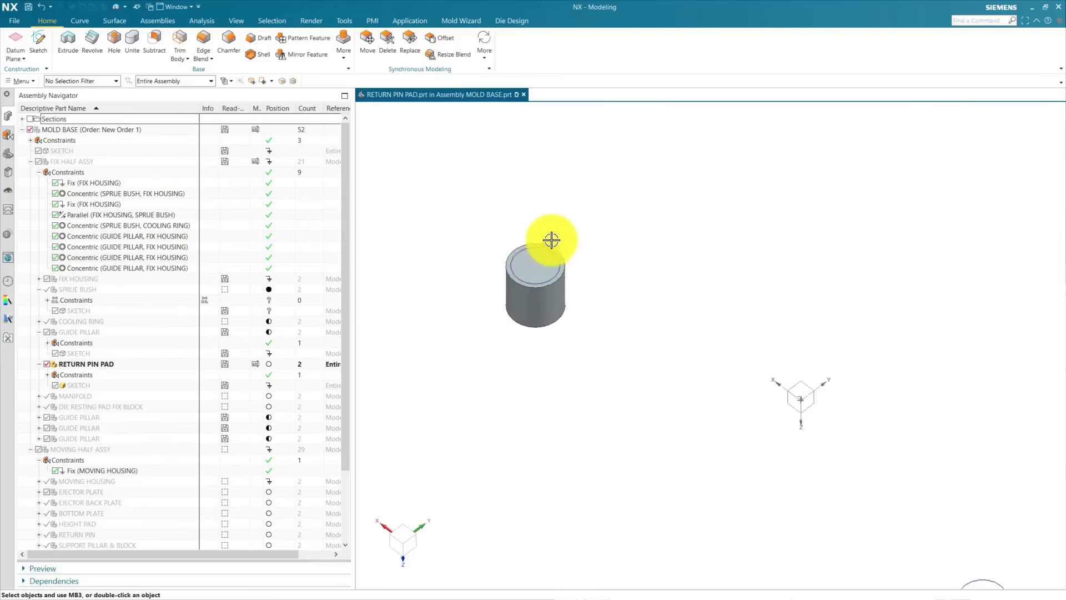
click(10, 155)
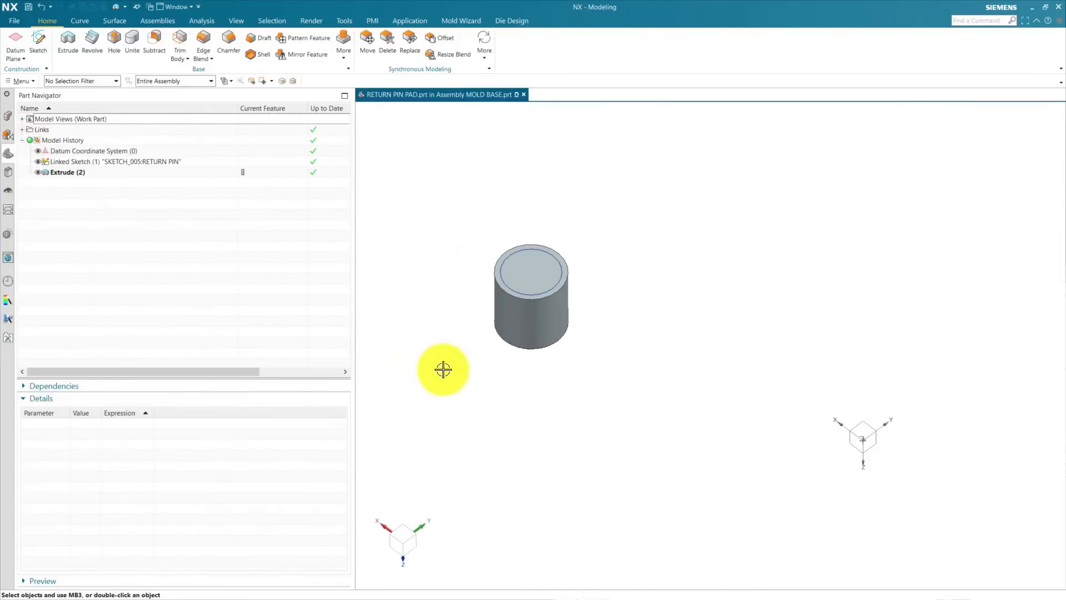
scroll(468, 361, up, 3)
scroll(699, 195, up, 1)
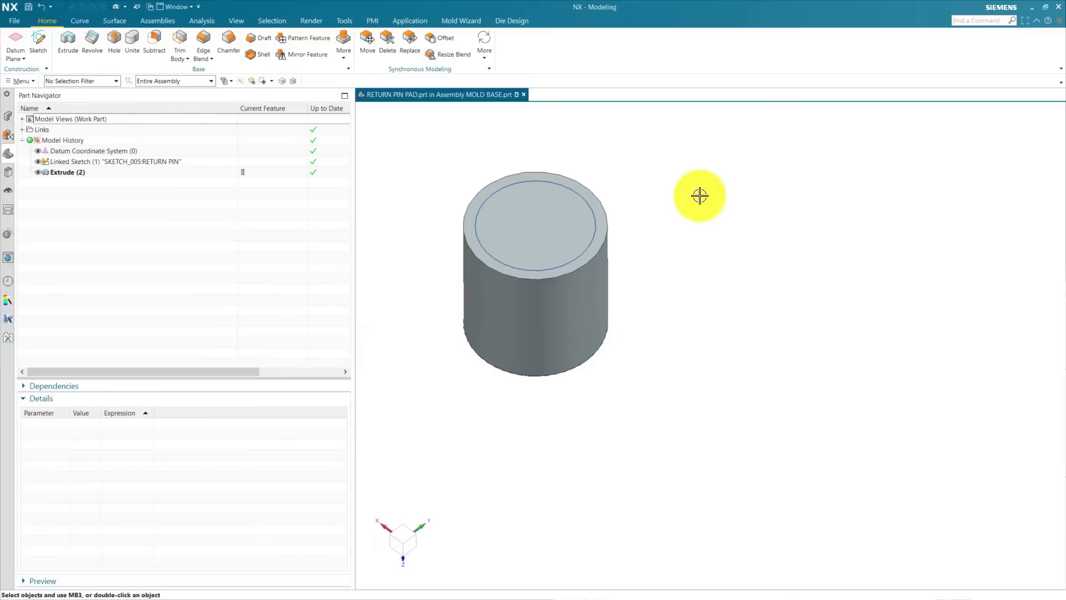
Step: Chamfer the pad's circular edge on the end opposite the sketch with a symmetric 1 mm distance
click(228, 41)
middle_drag(615, 416, 581, 281)
click(571, 264)
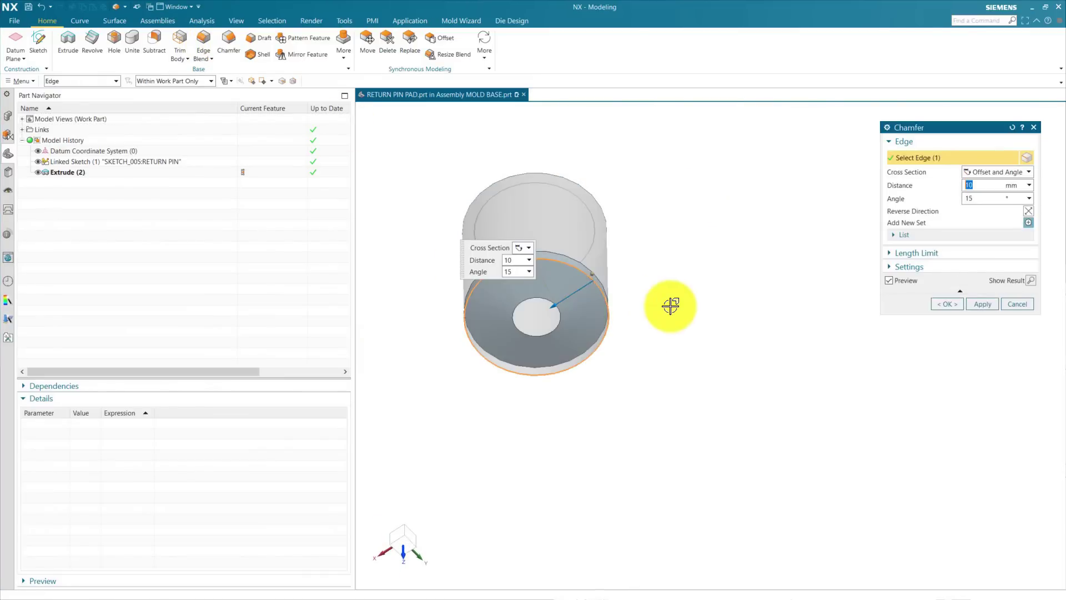
click(987, 173)
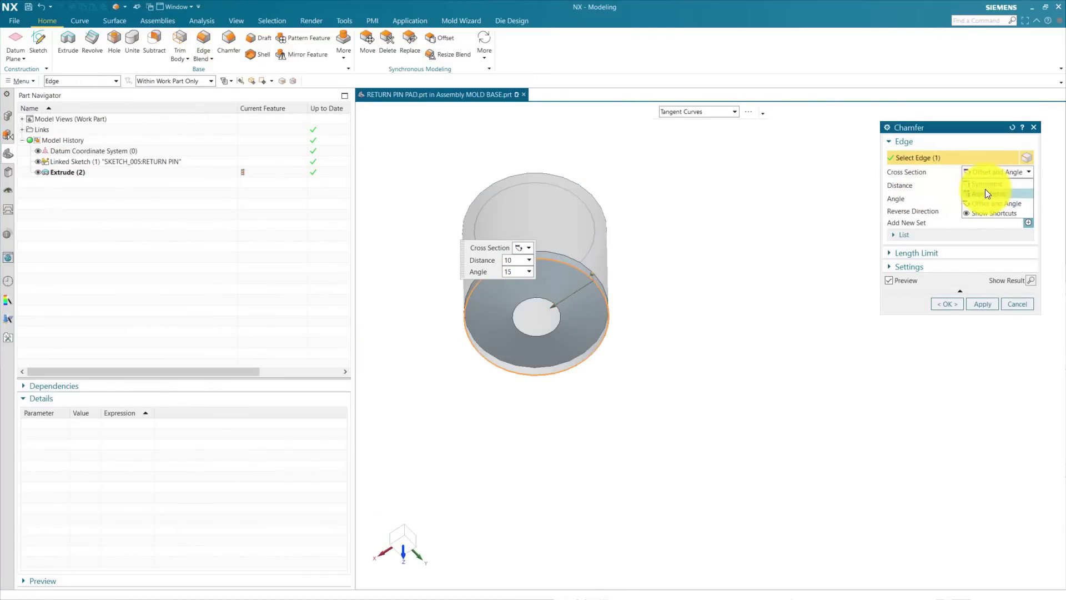
click(987, 181)
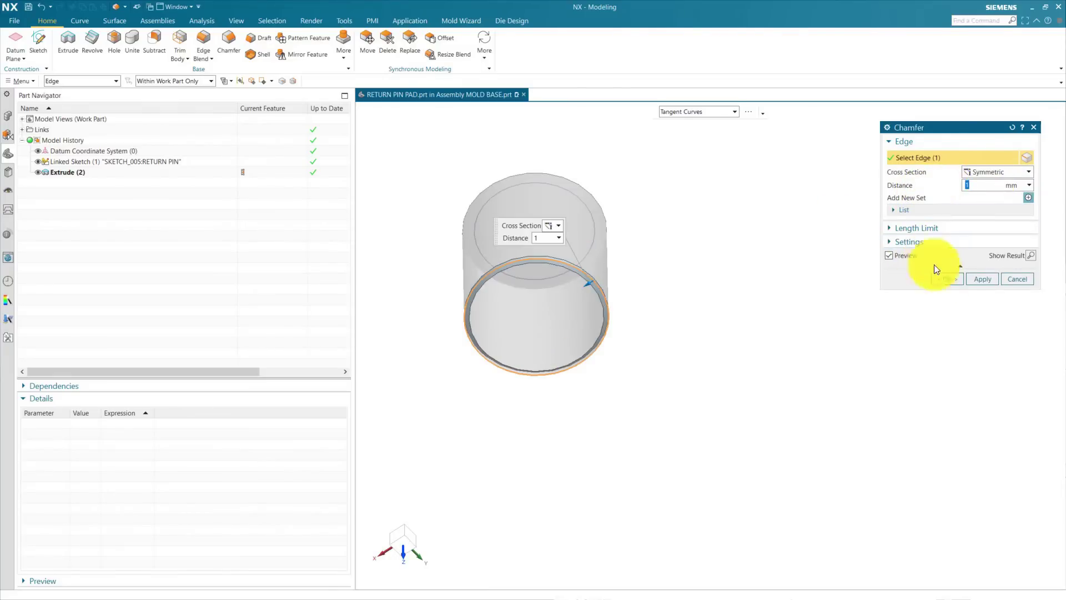
click(946, 279)
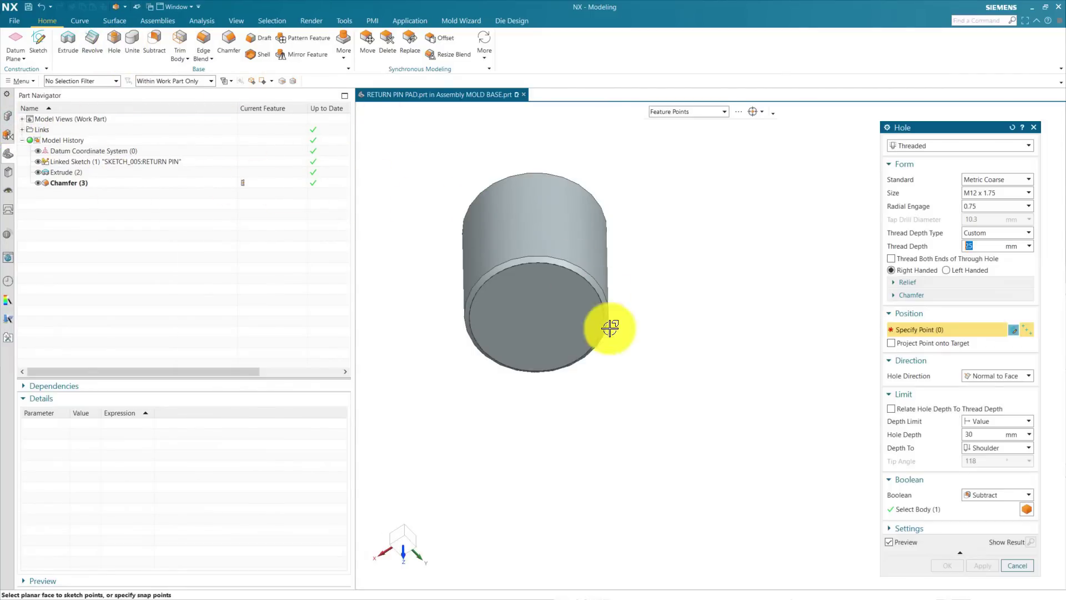
Step: Cut an M10 x 1.5 threaded hole, 20 mm deep with 15 mm thread, centred on the chamfered end, and hide the linked sketch
click(560, 267)
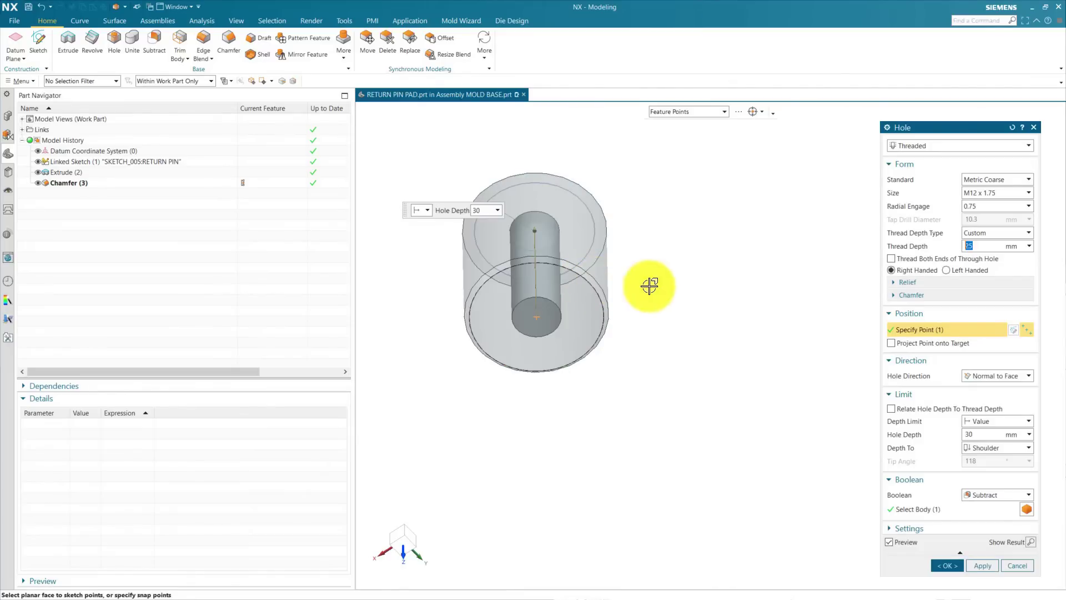
click(988, 199)
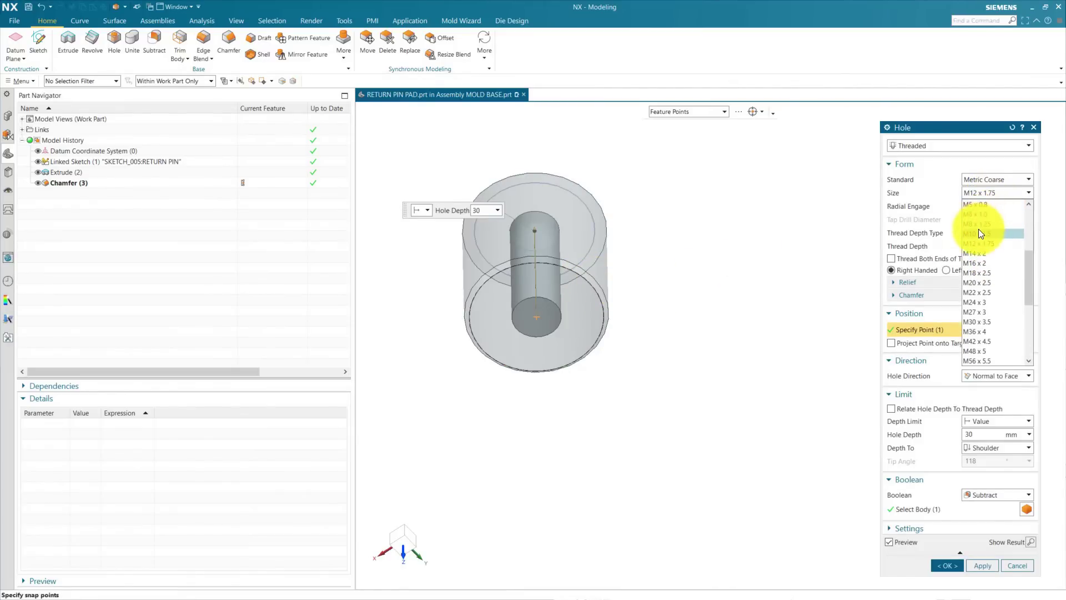
click(979, 233)
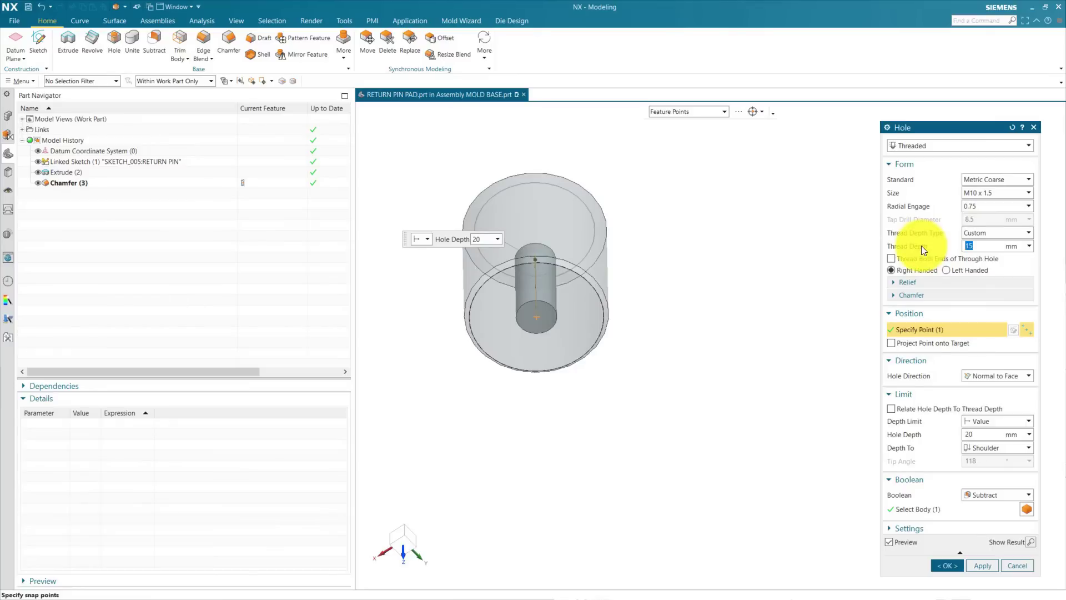
middle_drag(612, 249, 607, 302)
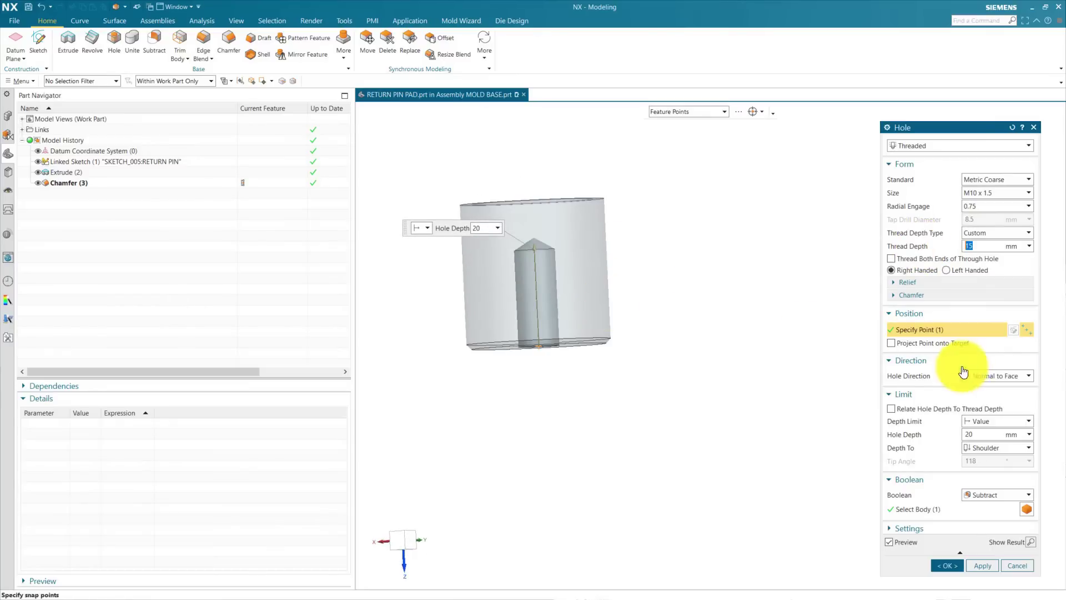
click(952, 565)
middle_drag(631, 426, 680, 450)
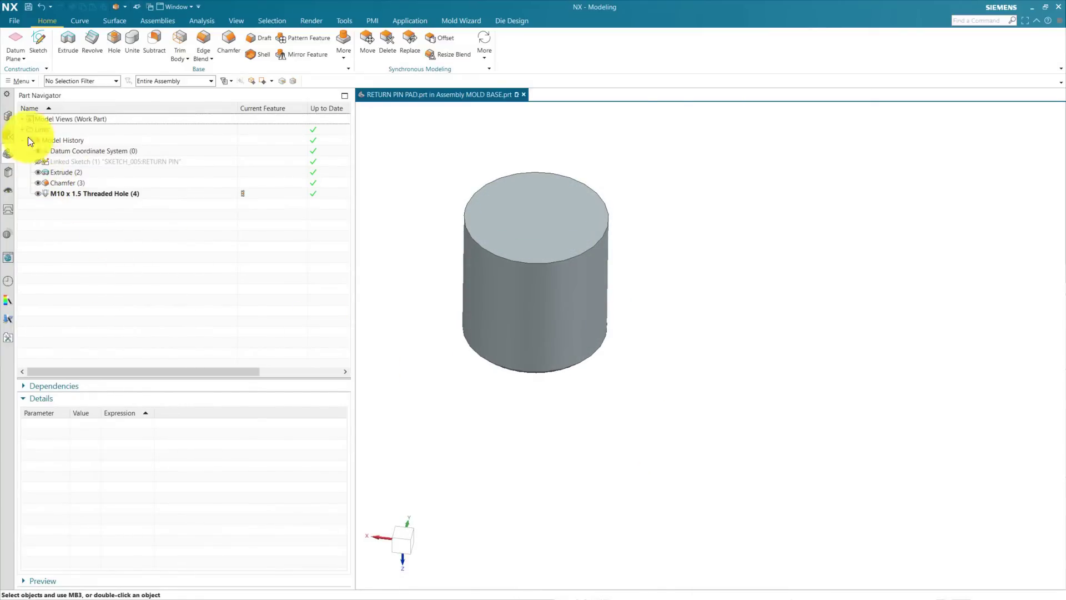
Step: Make the top-level MOLD BASE assembly the work part and show FIX HOUSING again
click(8, 115)
double_click(65, 131)
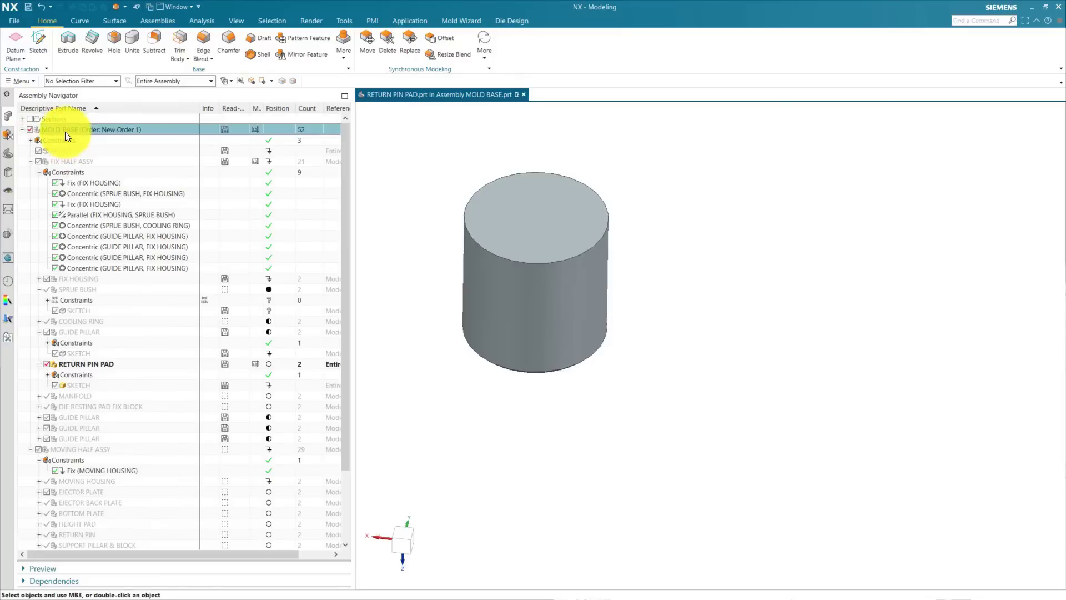
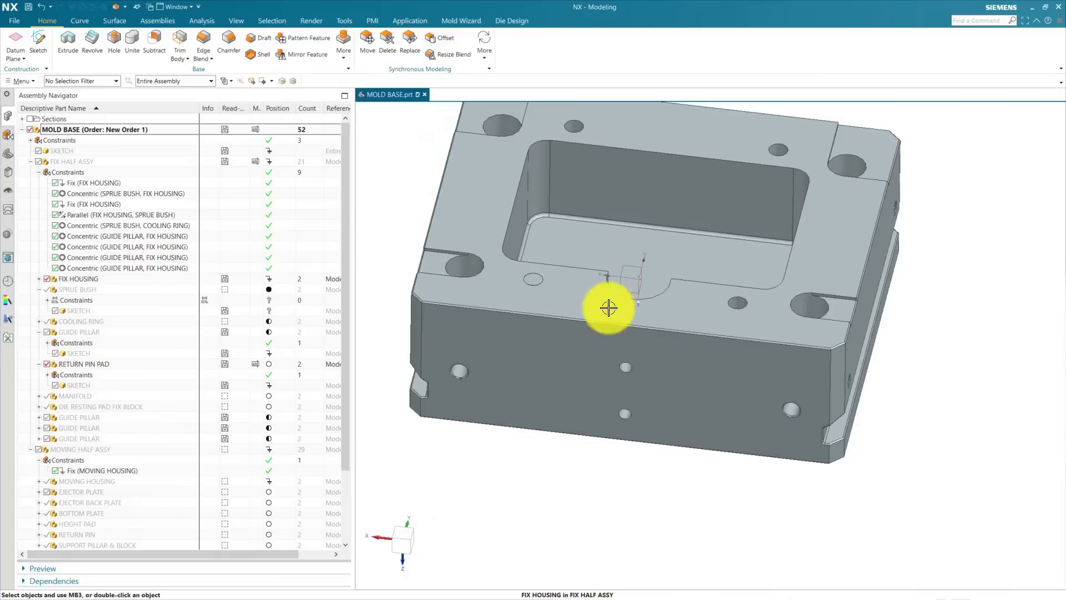
middle_drag(614, 305, 766, 333)
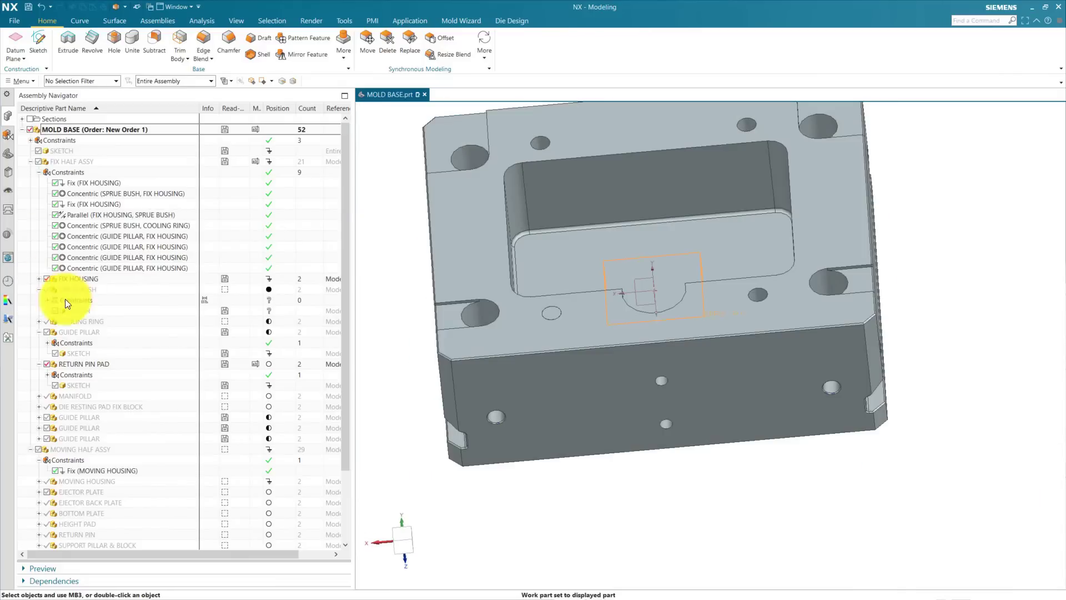
Step: Change the RETURN PIN PAD component's display to green (ID 36) with a 0.13 mm line width
click(81, 364)
right_click(82, 363)
mouse_move(132, 191)
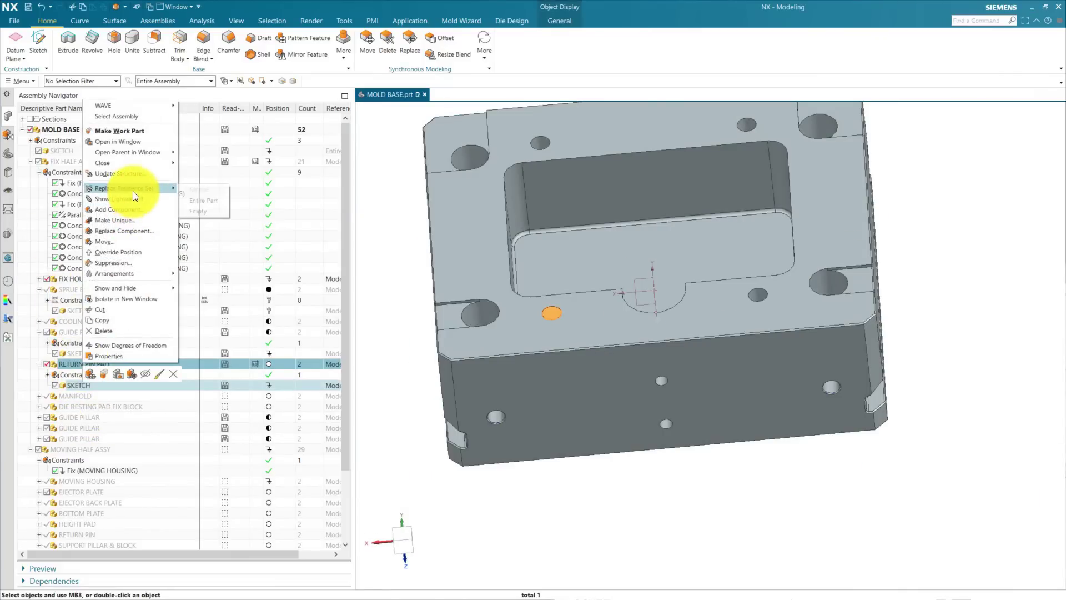
click(67, 364)
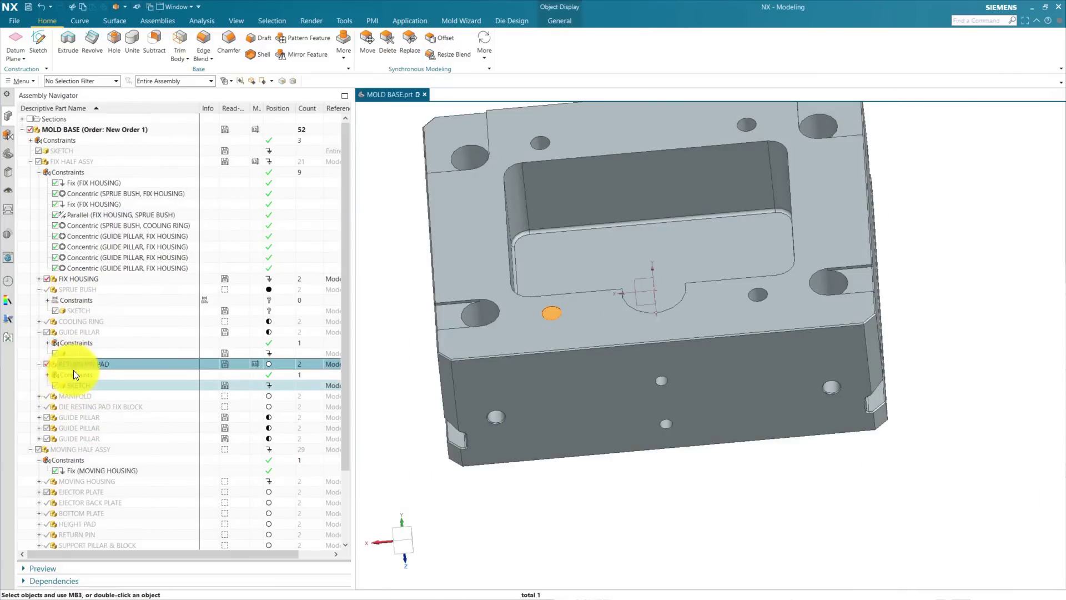
key(ctrl+j)
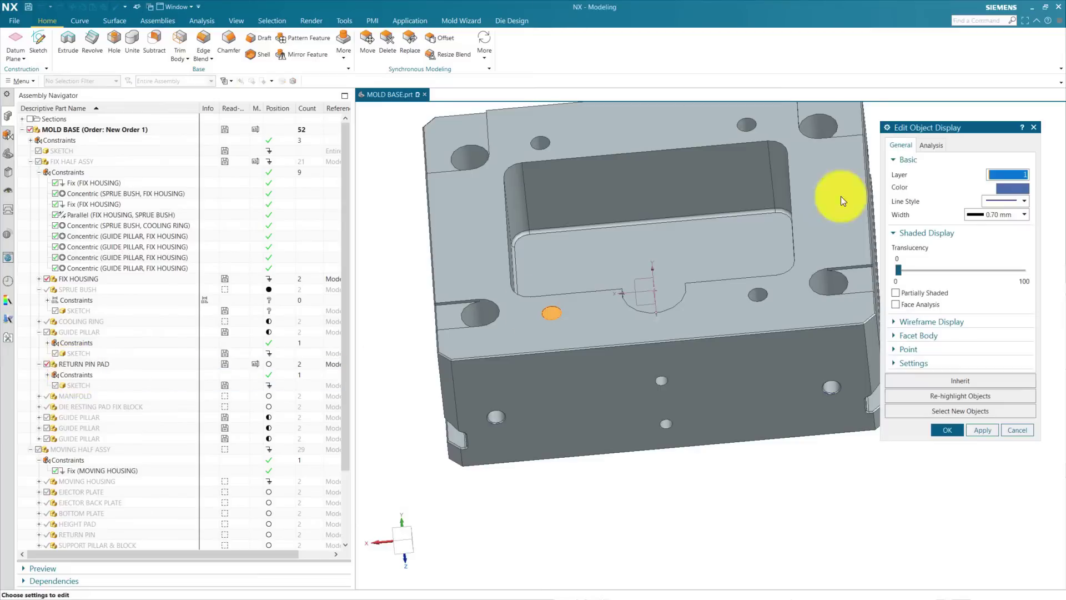
click(1001, 216)
click(1013, 188)
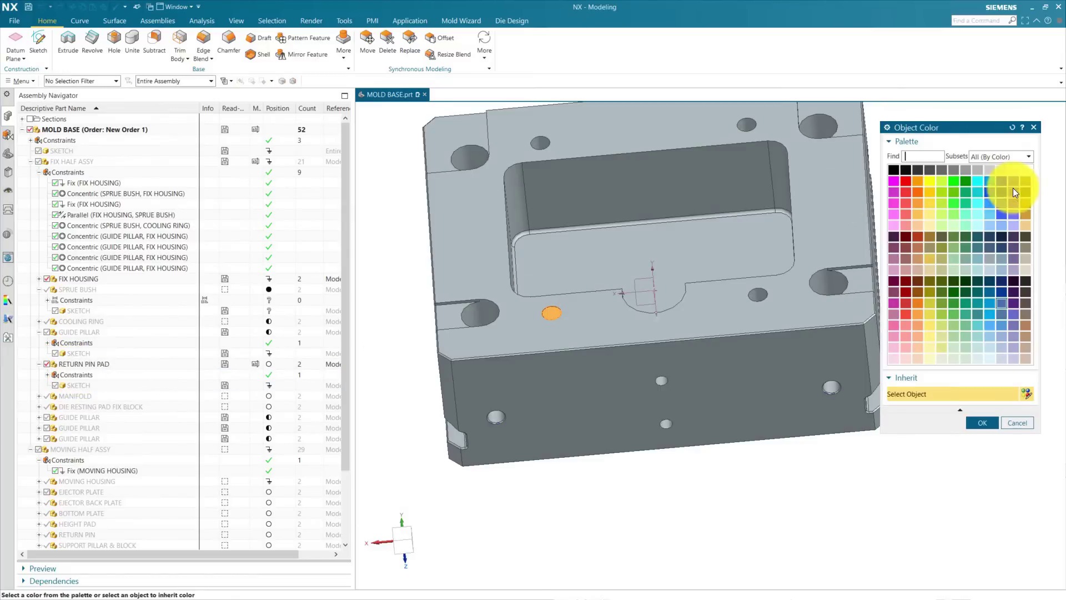
click(953, 183)
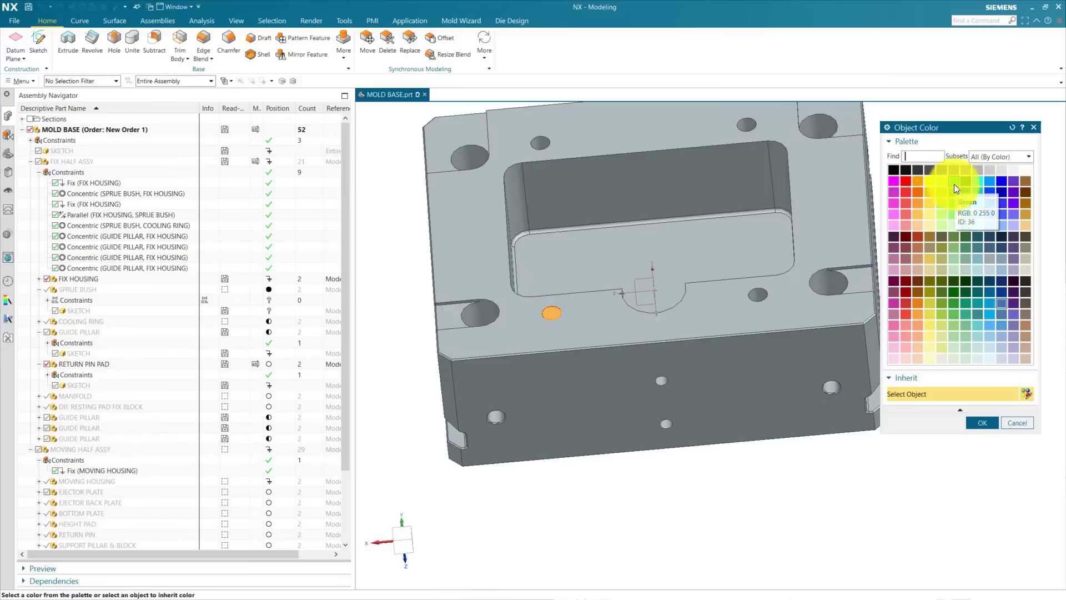
click(982, 422)
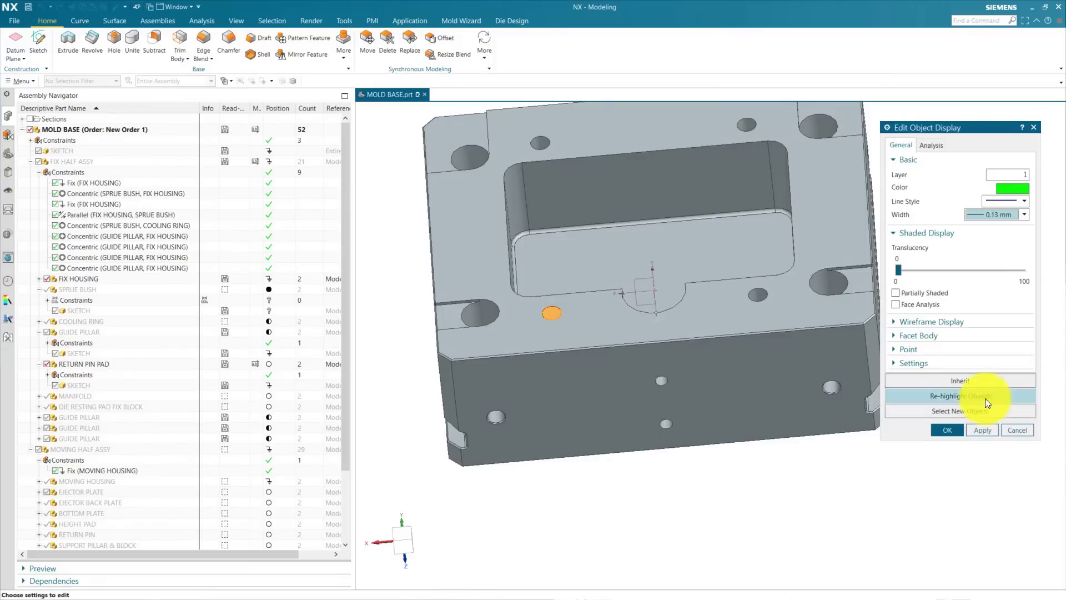
click(948, 430)
Step: Examine how the green return pin pad sits in its FIX HOUSING pocket from the back and front
scroll(557, 402, up, 3)
middle_drag(557, 402, 570, 283)
scroll(589, 291, up, 2)
scroll(588, 291, down, 3)
scroll(616, 239, up, 5)
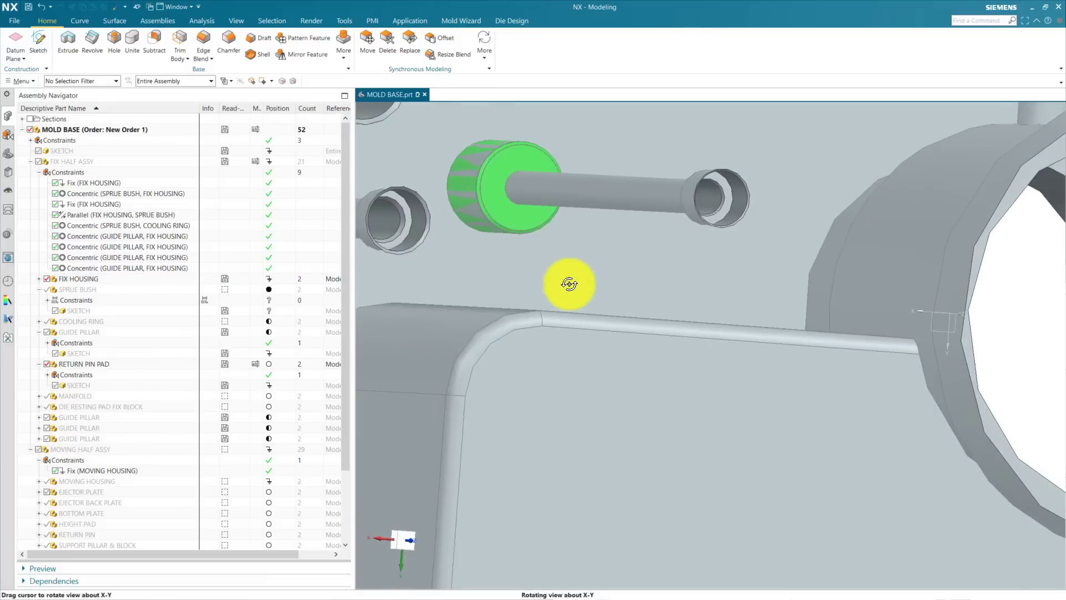
scroll(512, 219, up, 3)
scroll(518, 237, down, 5)
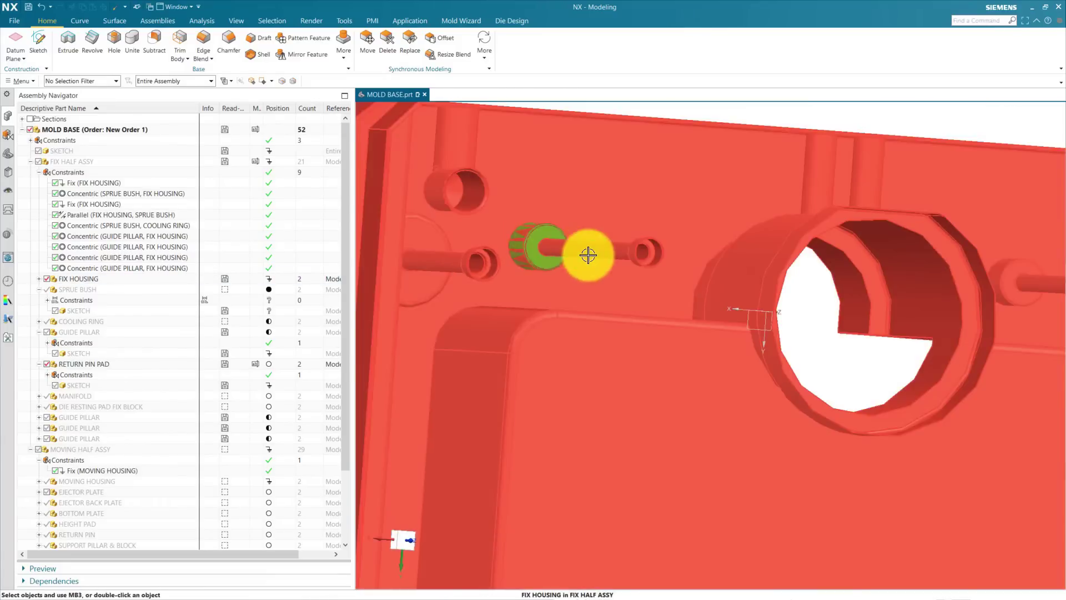
scroll(588, 255, down, 4)
middle_drag(581, 245, 580, 273)
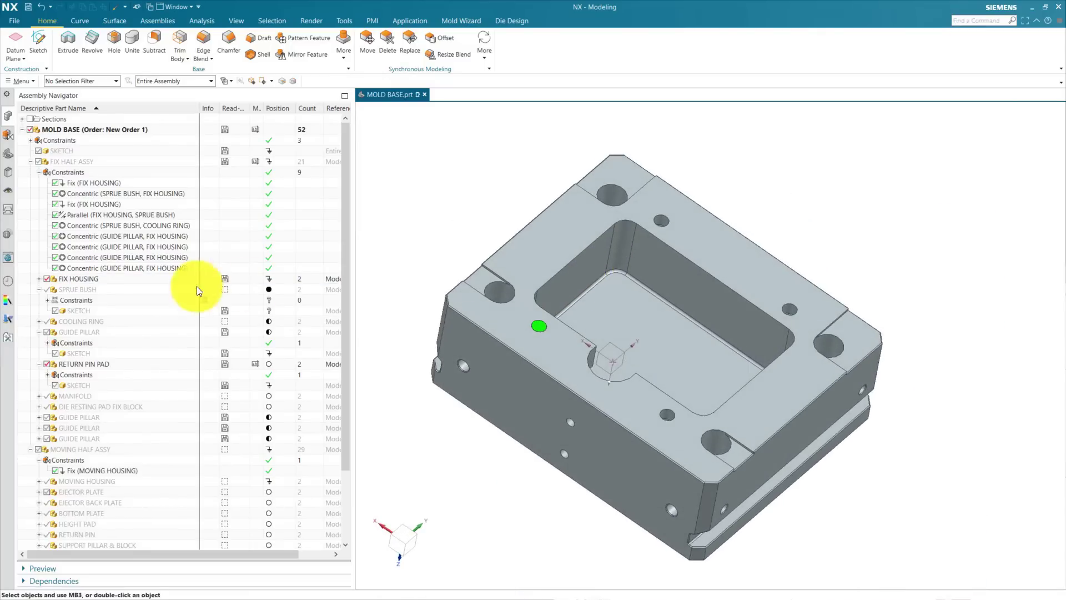
Step: Show the degrees of freedom of the RETURN PIN PAD component
click(92, 364)
right_click(91, 364)
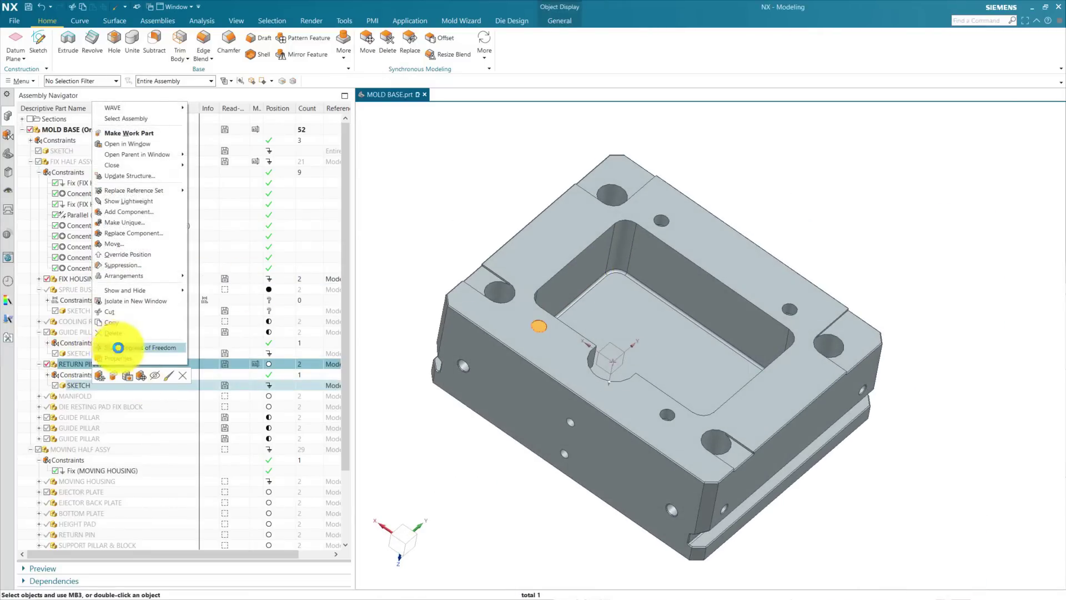
click(117, 348)
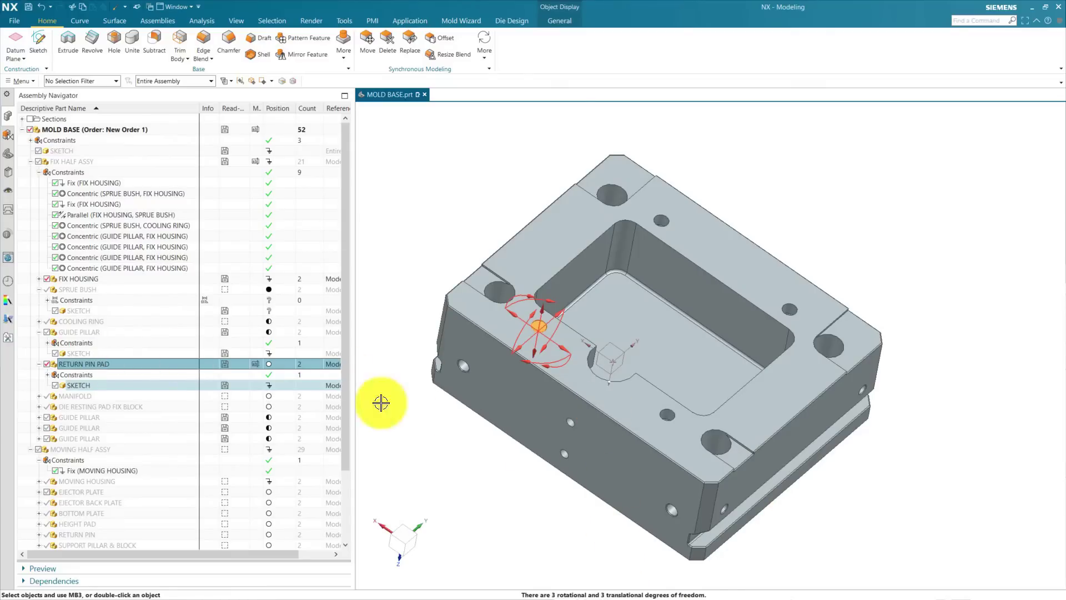
Step: Move the RETURN PIN PAD out of its pocket to about X 566, Y 139, Z 15, and clear the degrees-of-freedom arrows
right_click(99, 362)
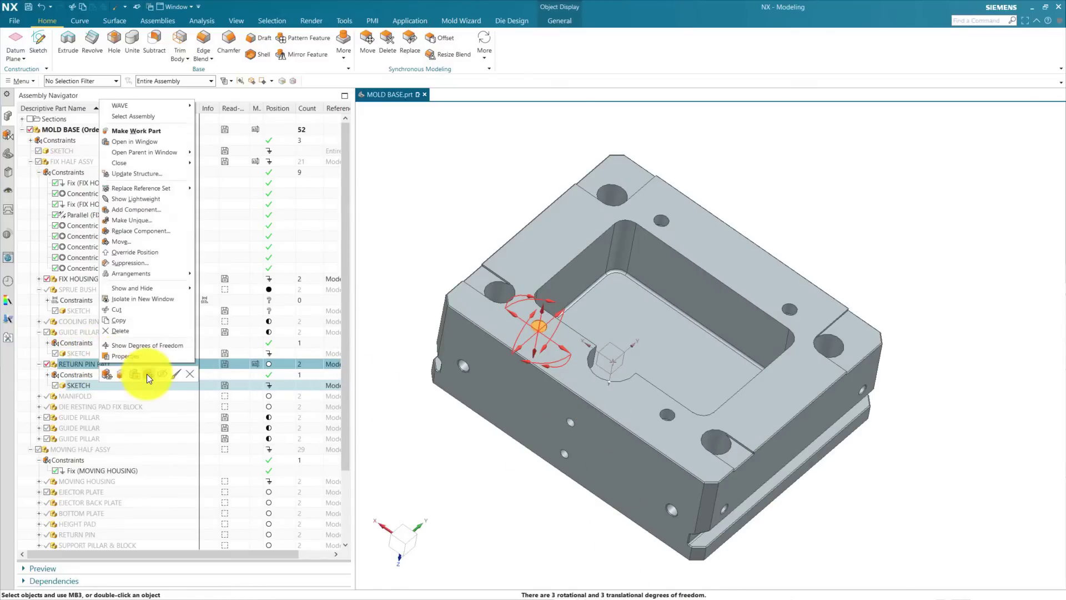
click(447, 348)
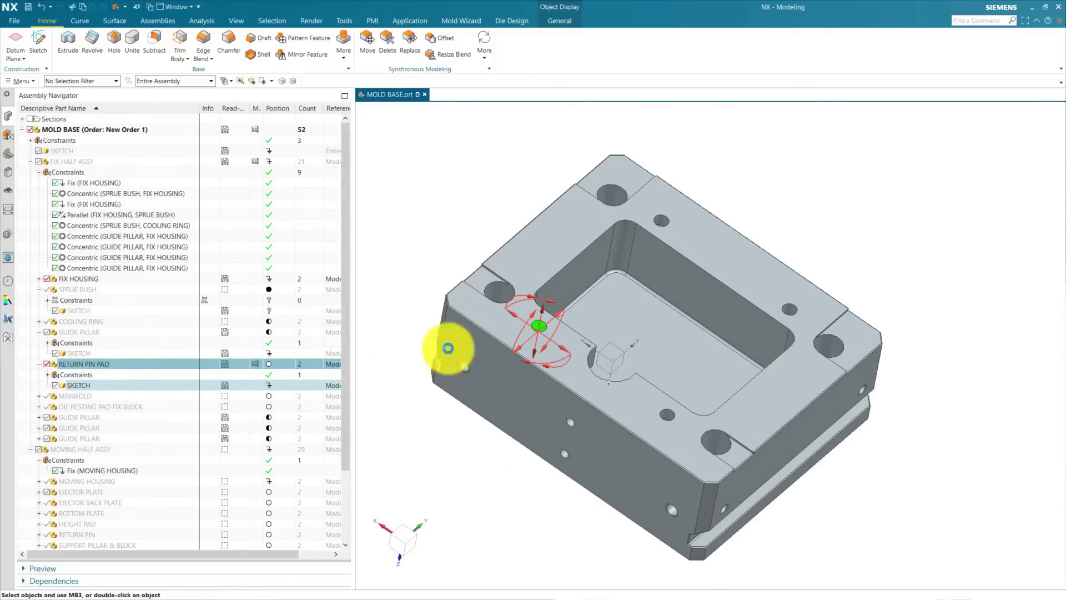
click(552, 334)
drag(549, 330, 428, 169)
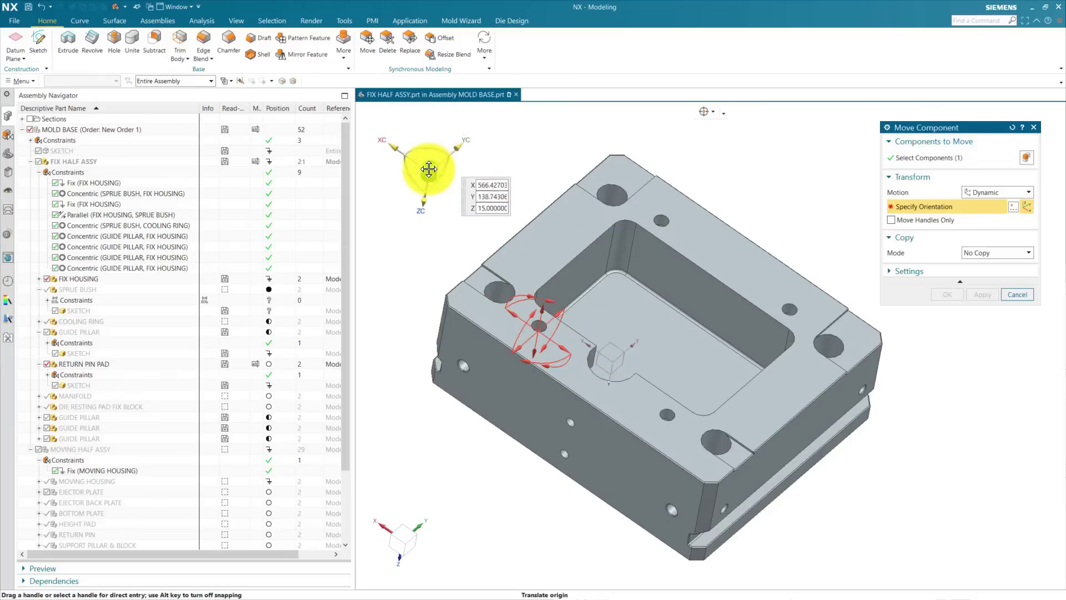
click(951, 294)
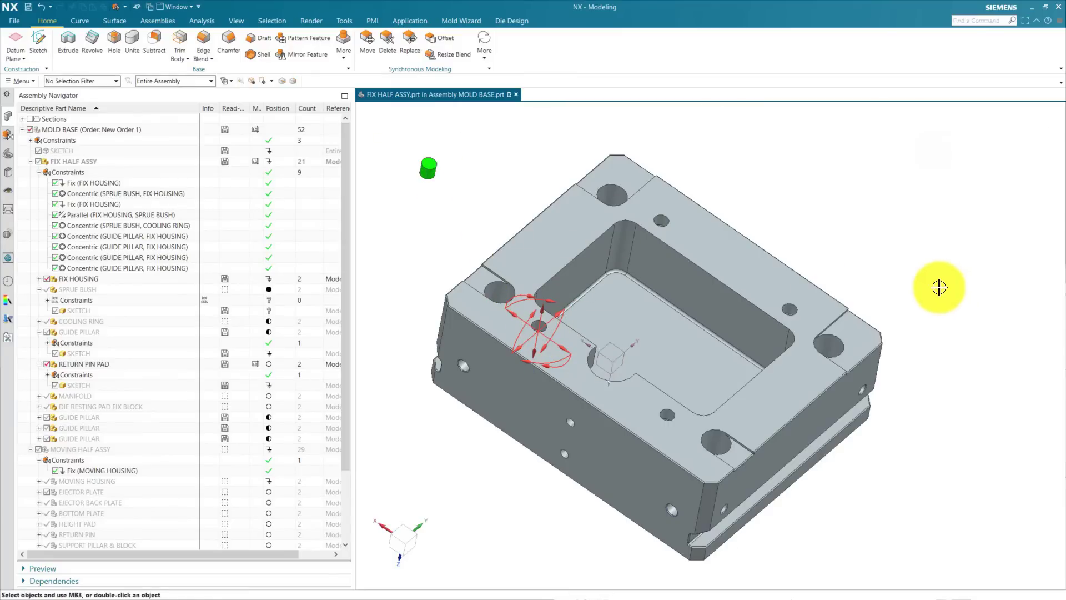
right_click(864, 208)
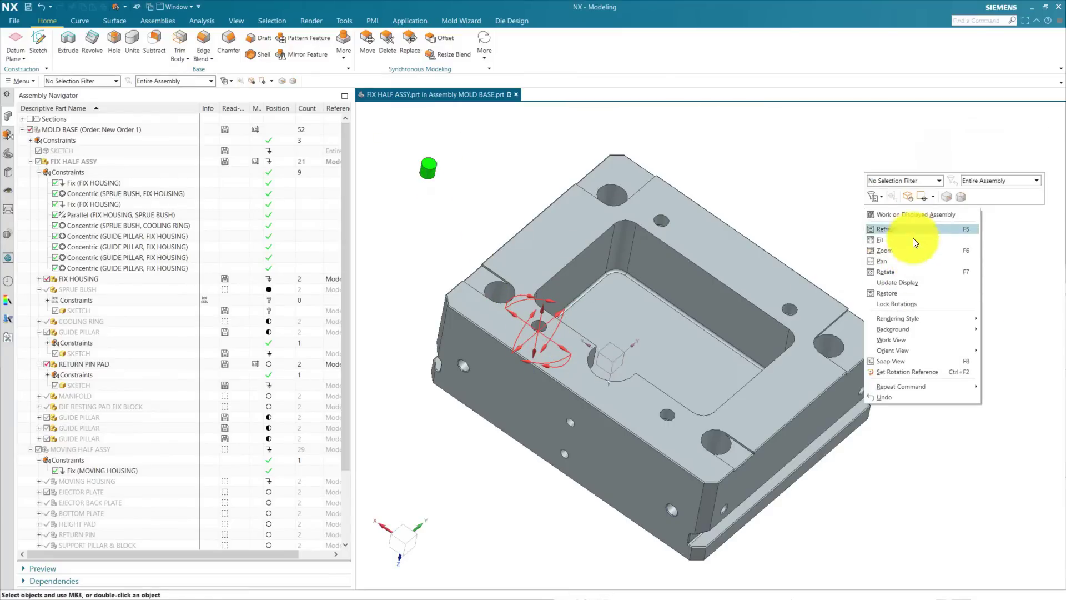
click(912, 281)
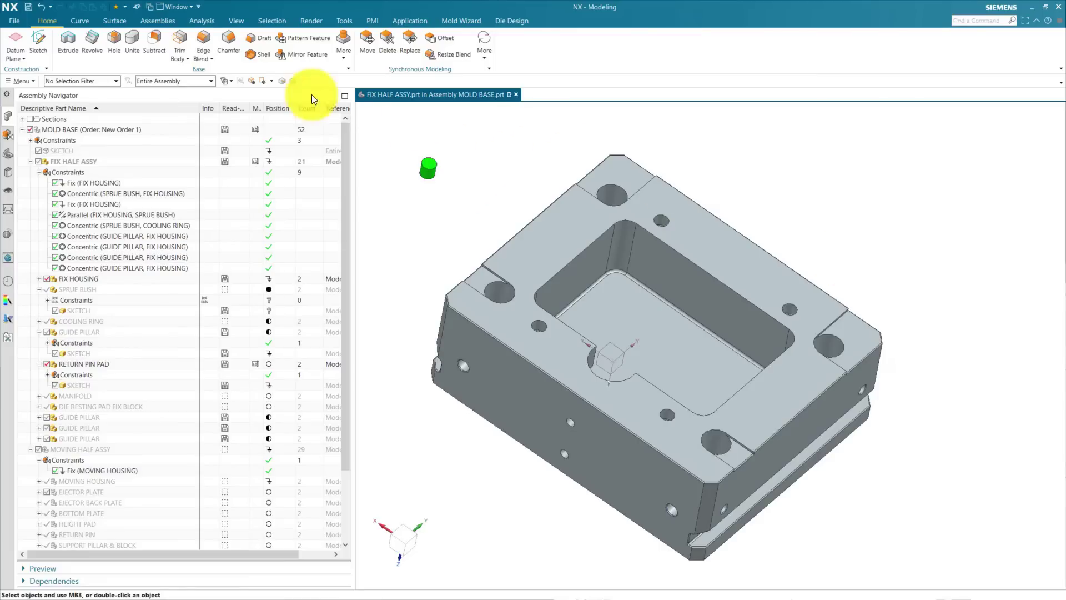
Step: Add a Concentric constraint between the circular edge of the RETURN PIN PAD's chamfered end and the floor edge of its FIX HOUSING pocket
click(145, 23)
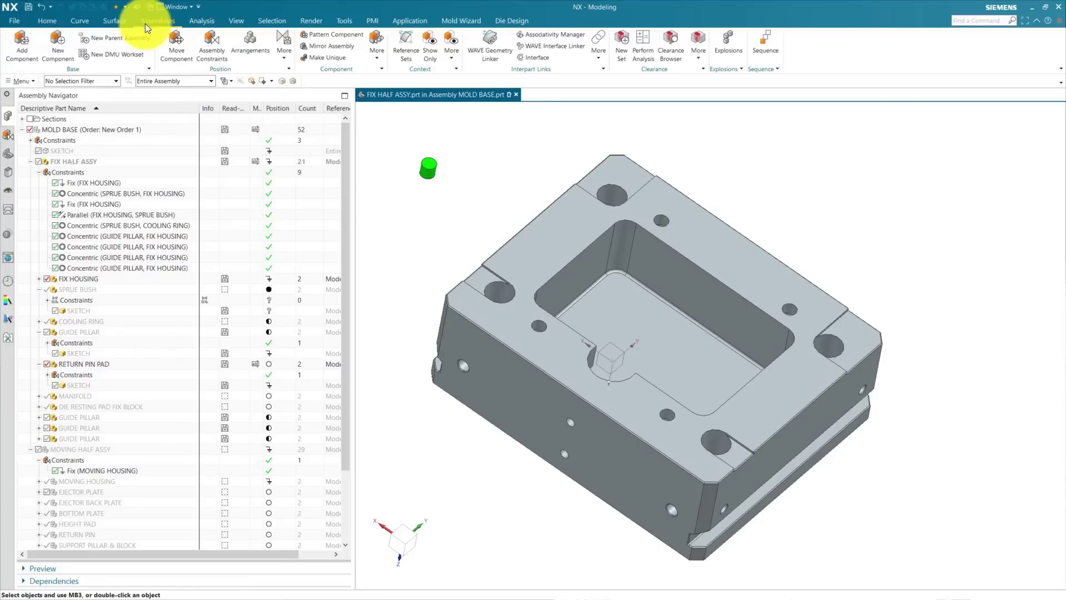
click(215, 46)
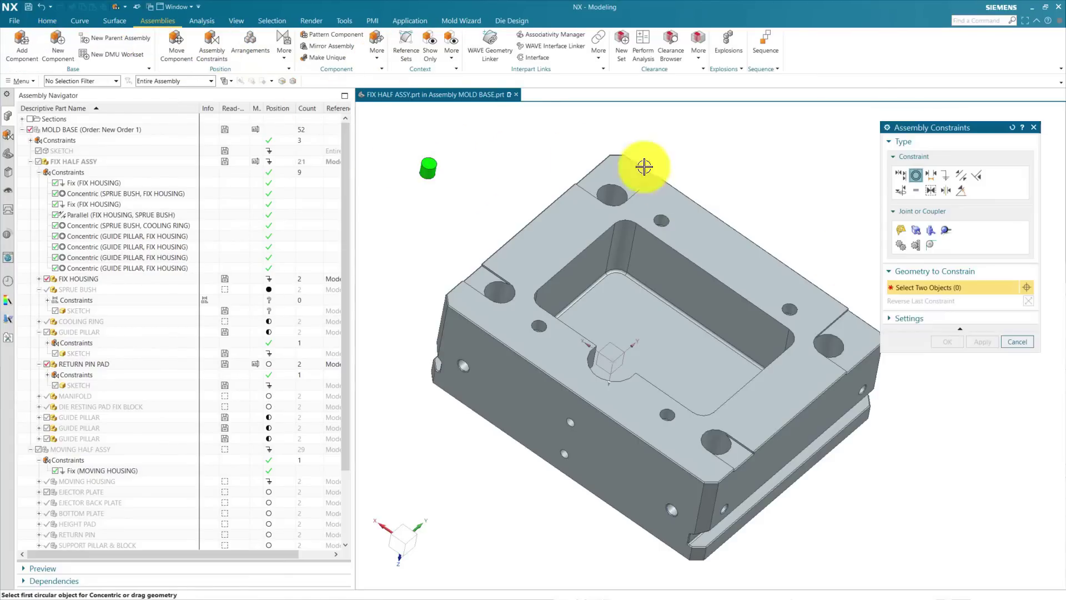
click(915, 177)
scroll(404, 158, up, 5)
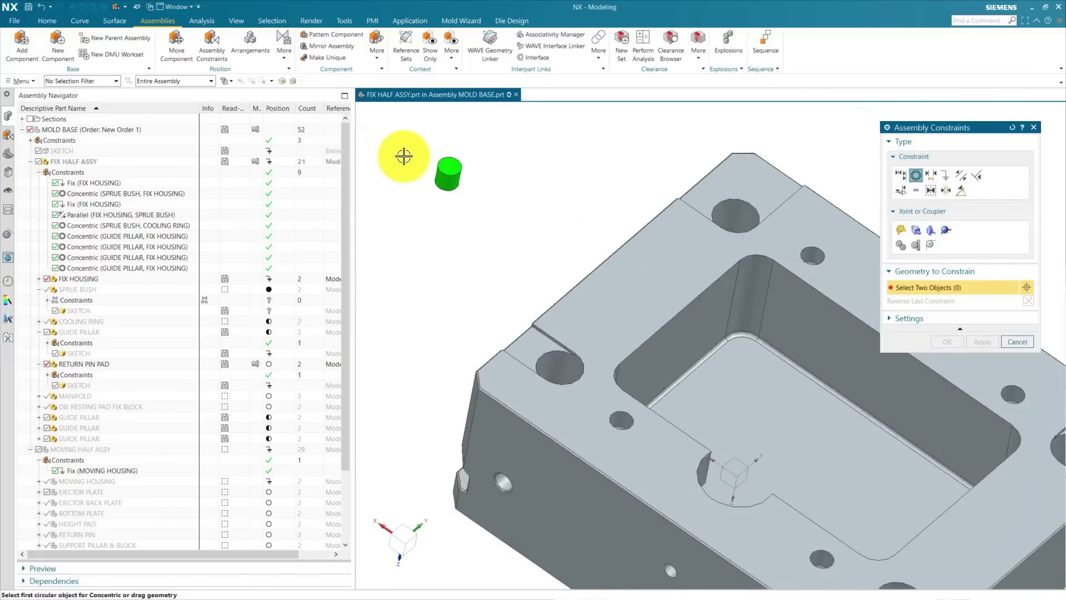
middle_drag(514, 289, 542, 226)
scroll(478, 281, up, 3)
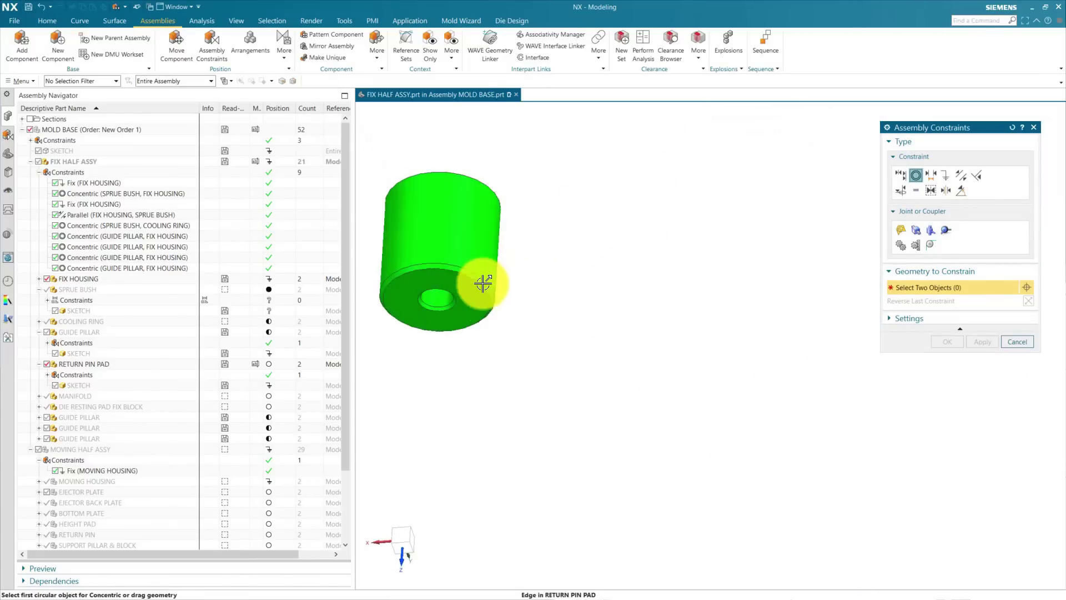
scroll(439, 269, up, 3)
scroll(642, 297, down, 5)
scroll(536, 285, up, 5)
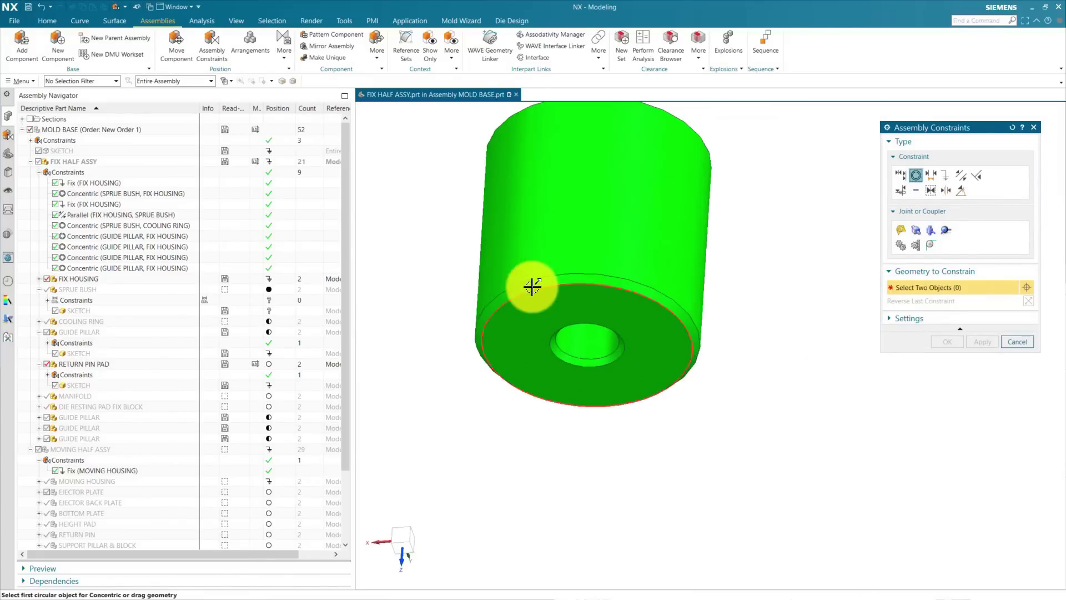
click(548, 289)
scroll(495, 326, down, 5)
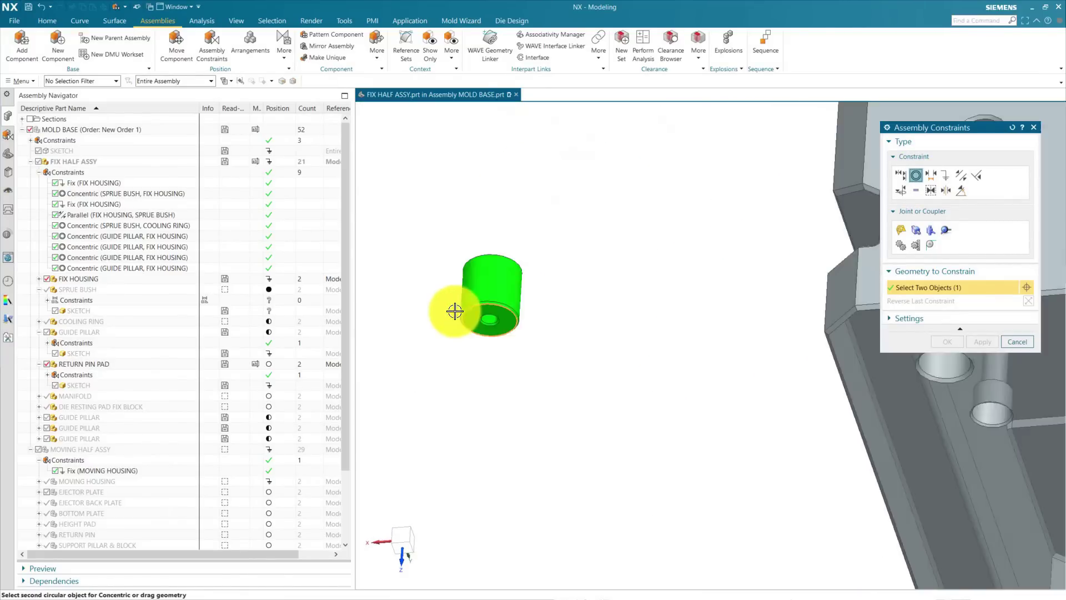
scroll(498, 306, up, 3)
scroll(478, 288, down, 8)
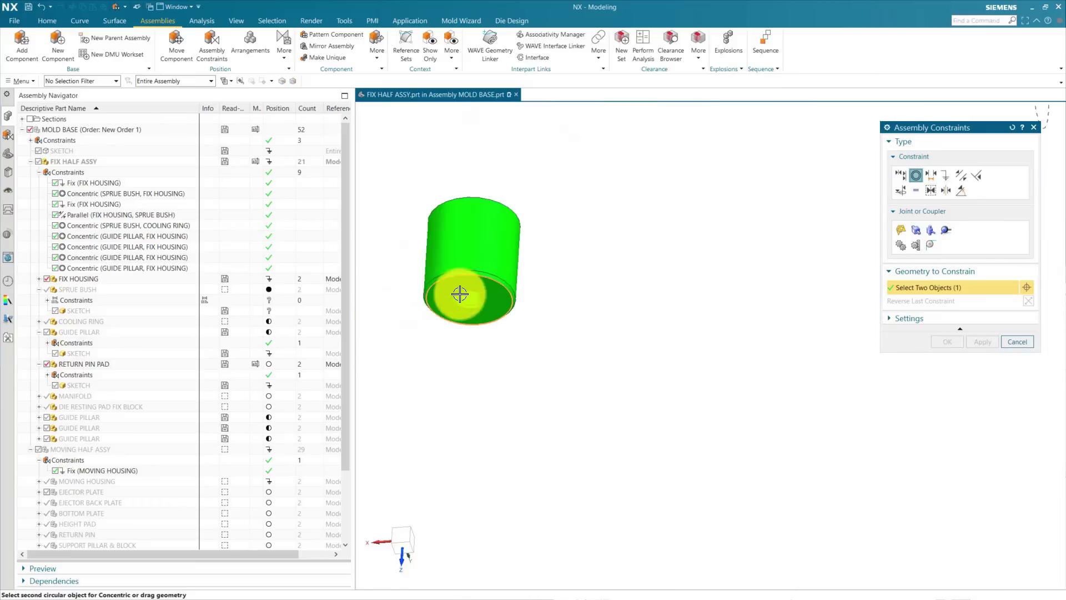
middle_drag(529, 373, 495, 481)
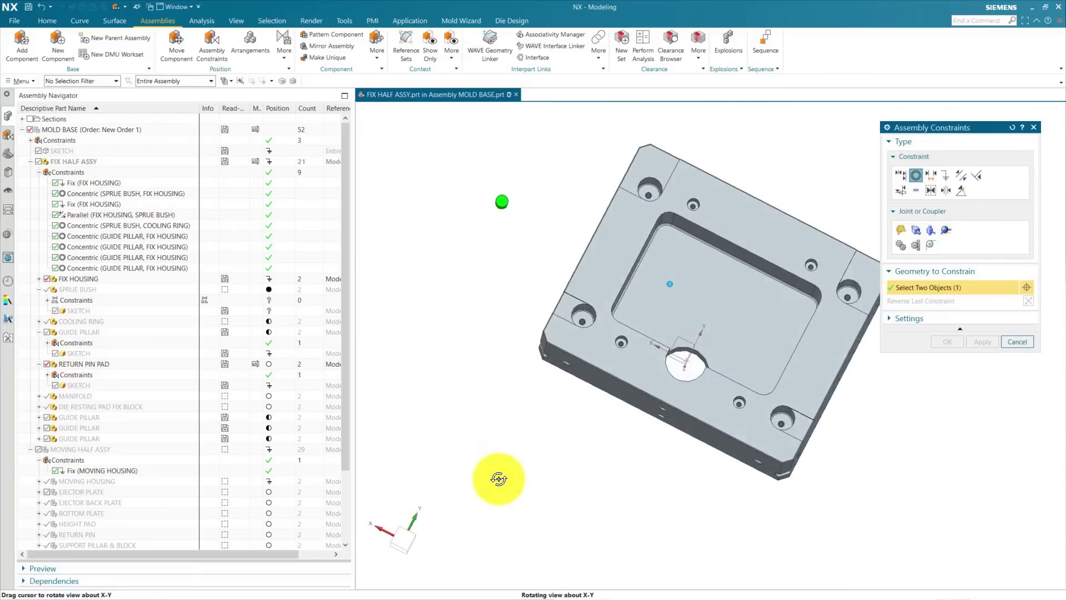
scroll(652, 369, up, 5)
scroll(566, 261, up, 3)
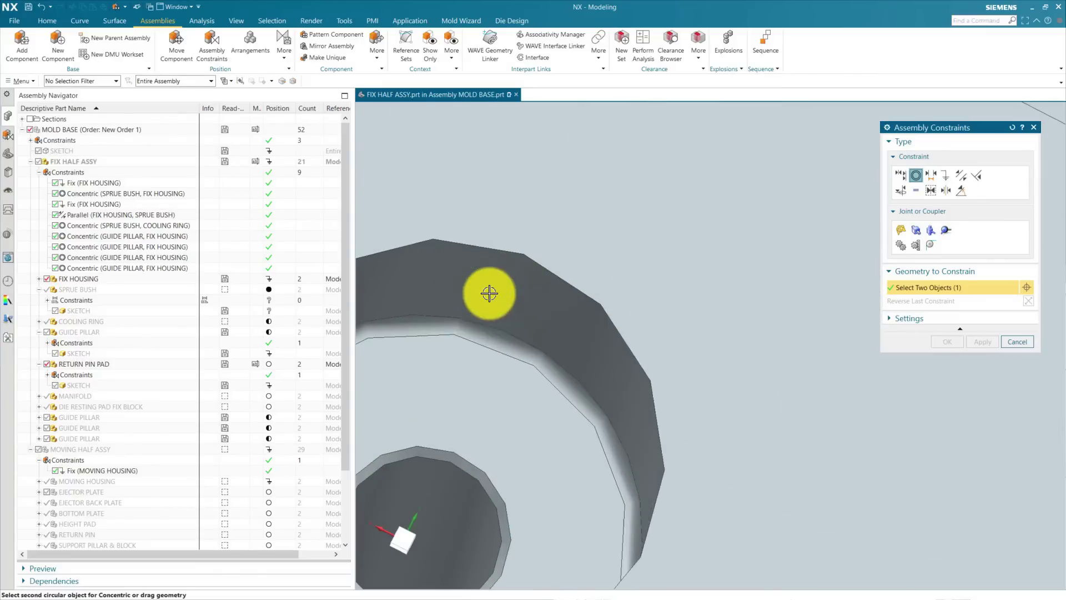
click(459, 335)
scroll(546, 345, down, 4)
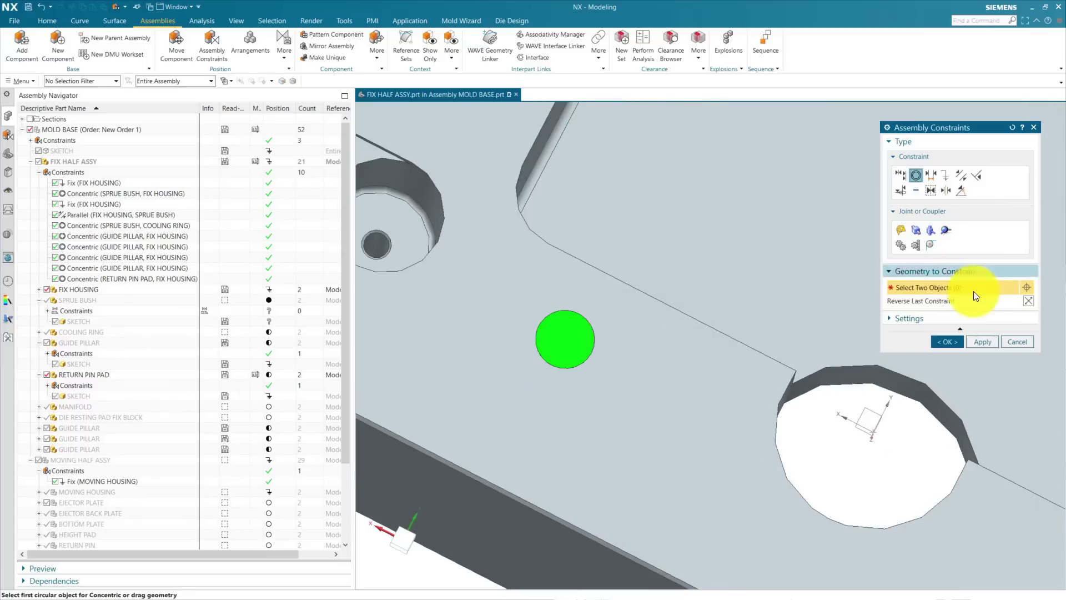
click(984, 344)
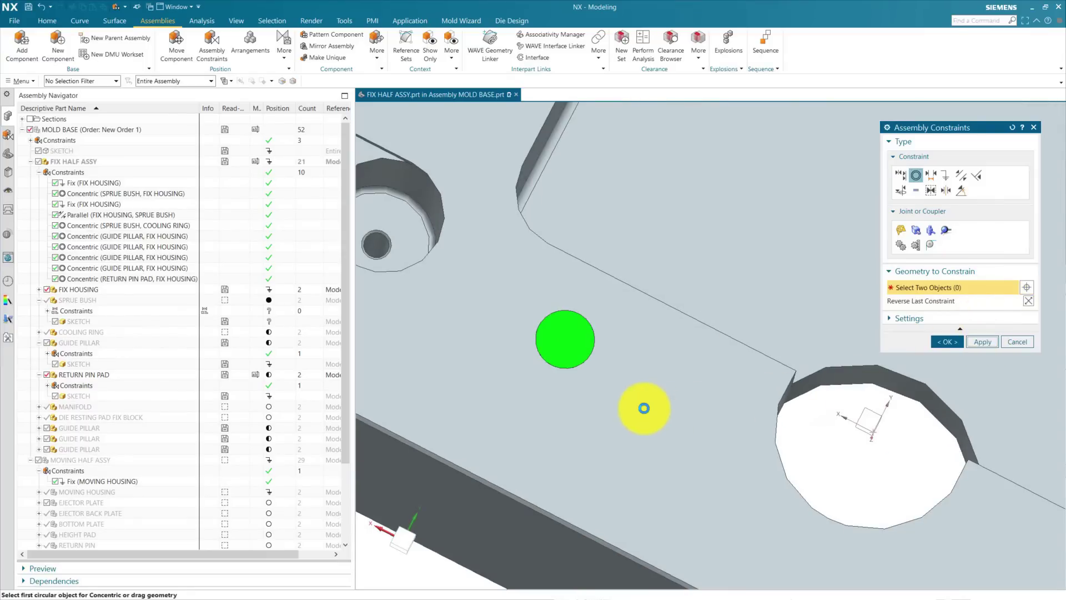
scroll(644, 408, down, 8)
middle_drag(583, 502, 568, 442)
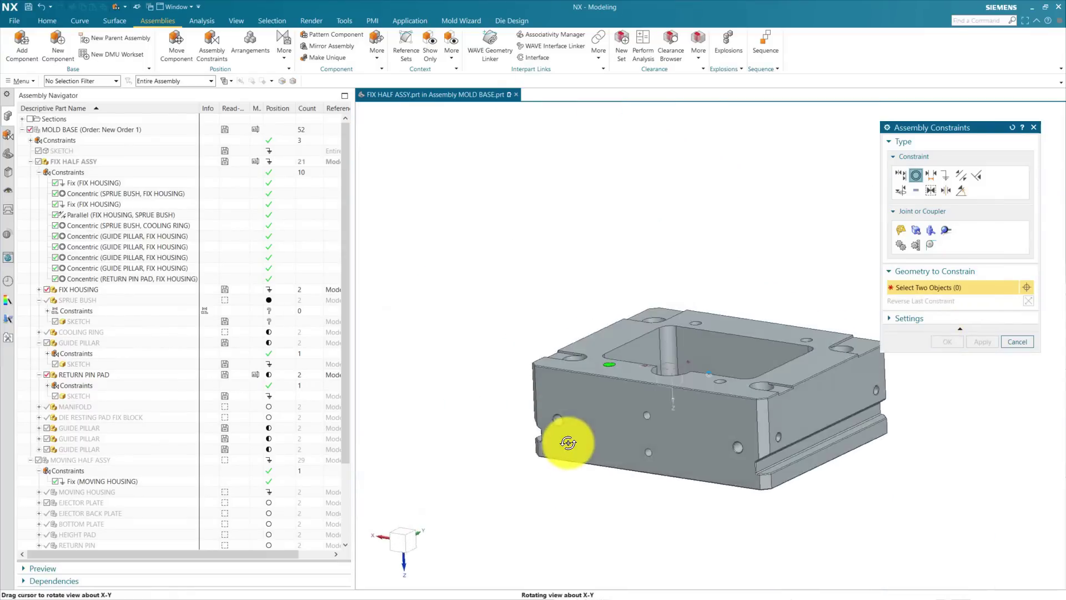
key(Escape)
Step: Measure the projected clearance between the FIX HOUSING's large flat face and the RETURN PIN PAD's end face along the pocket depth direction
middle_drag(643, 276, 602, 291)
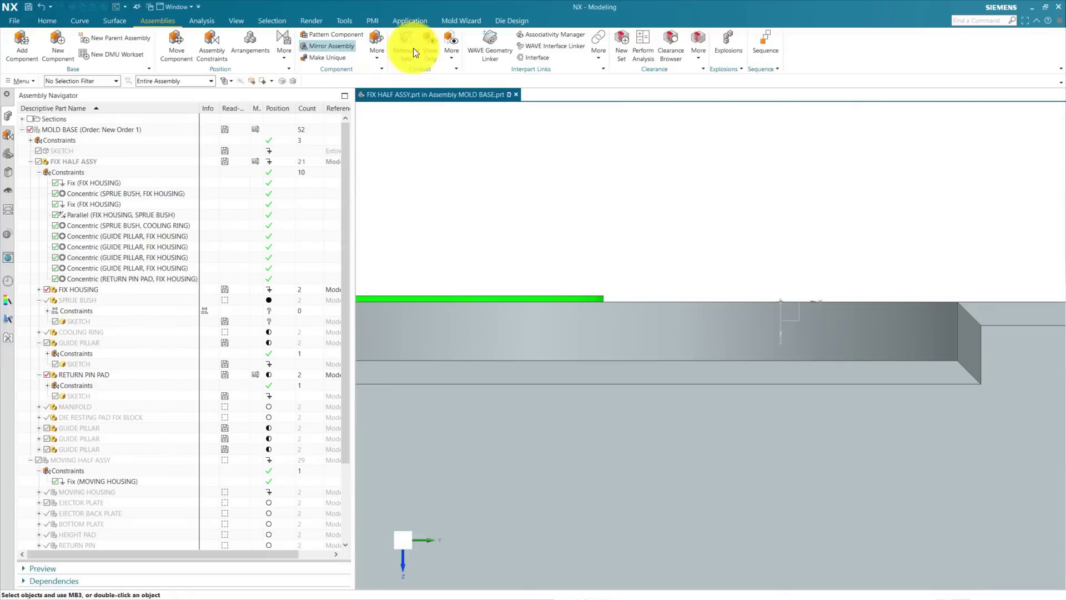
click(198, 20)
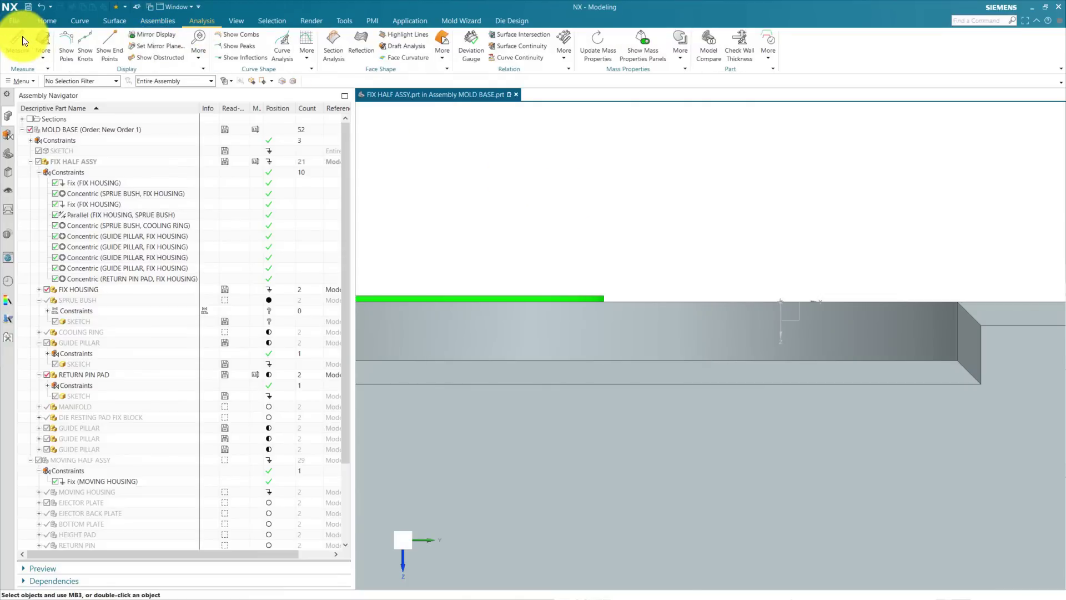
click(22, 35)
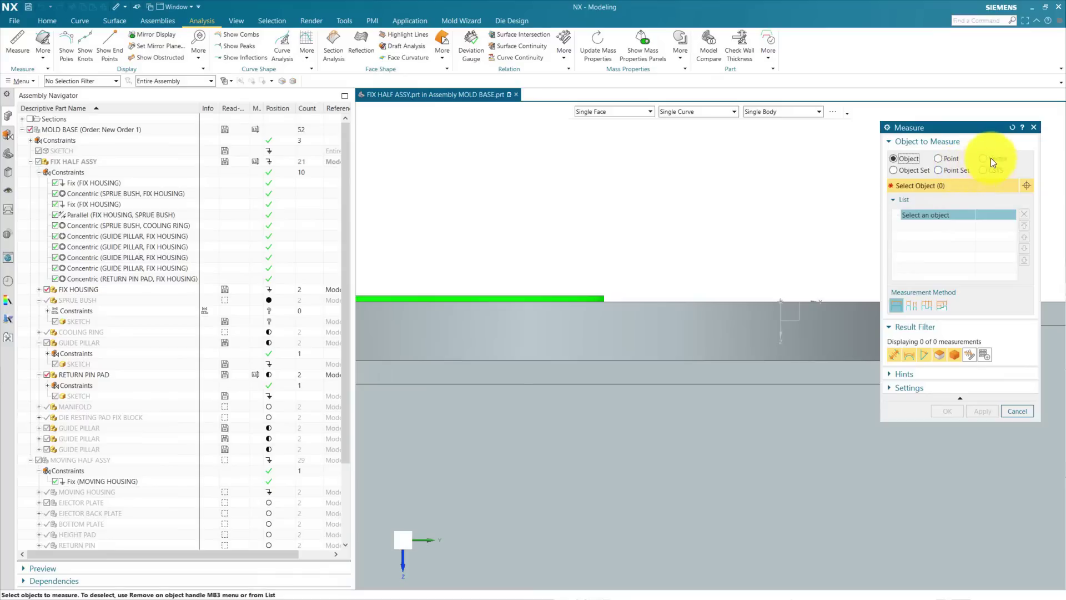
click(990, 158)
click(709, 328)
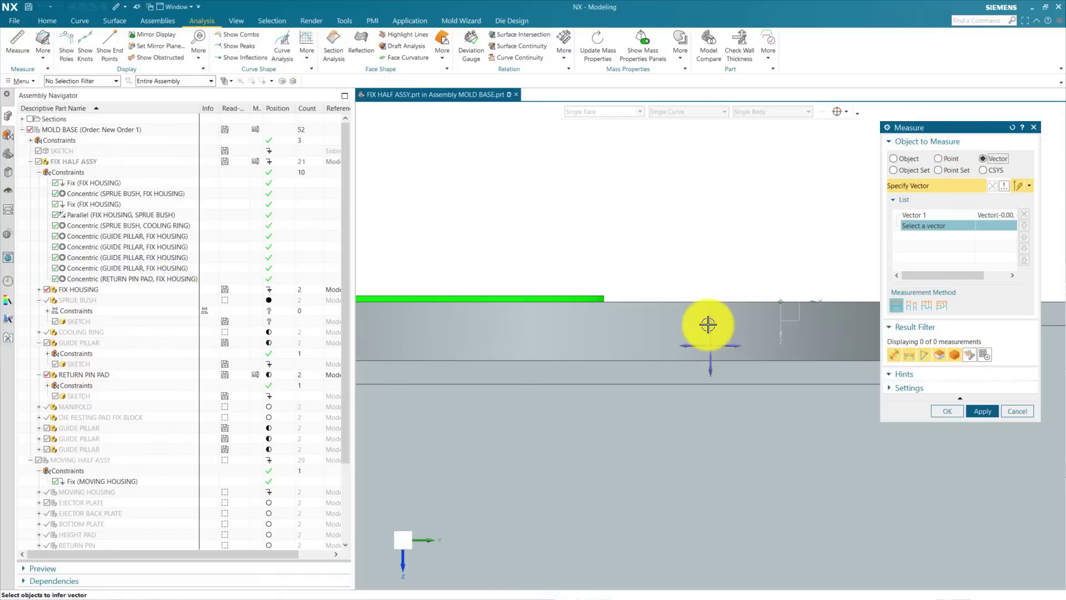
click(900, 158)
middle_drag(755, 211, 648, 328)
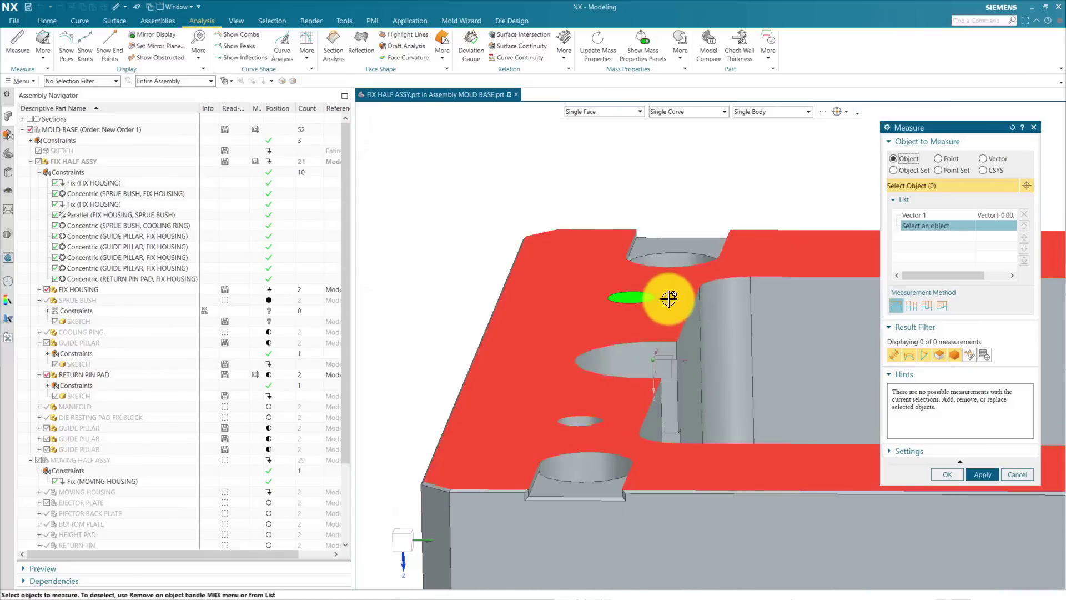
click(669, 295)
scroll(705, 238, down, 3)
click(563, 397)
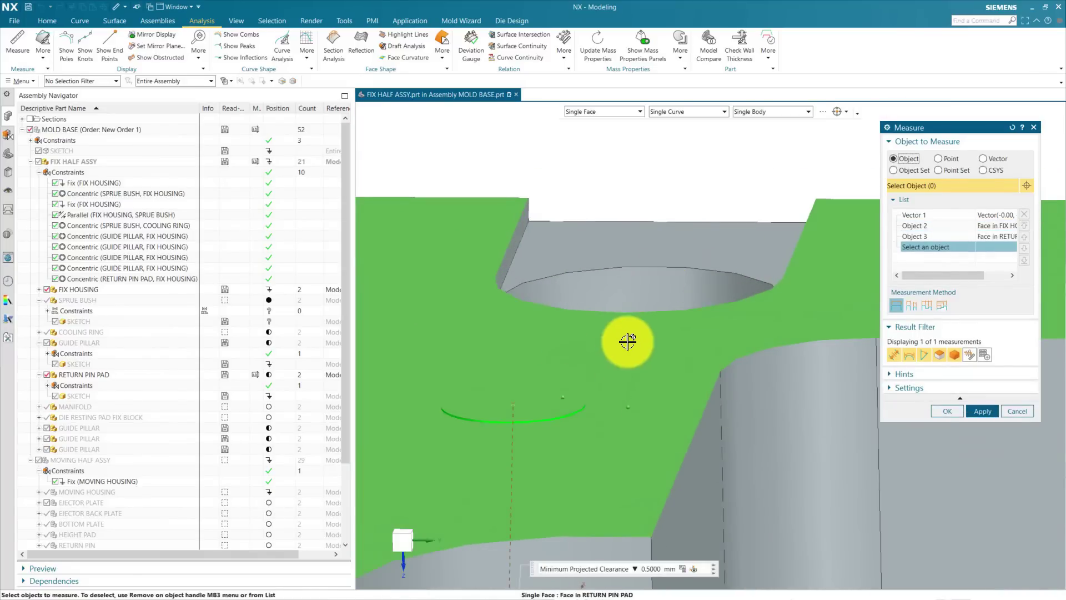
middle_drag(612, 316, 638, 315)
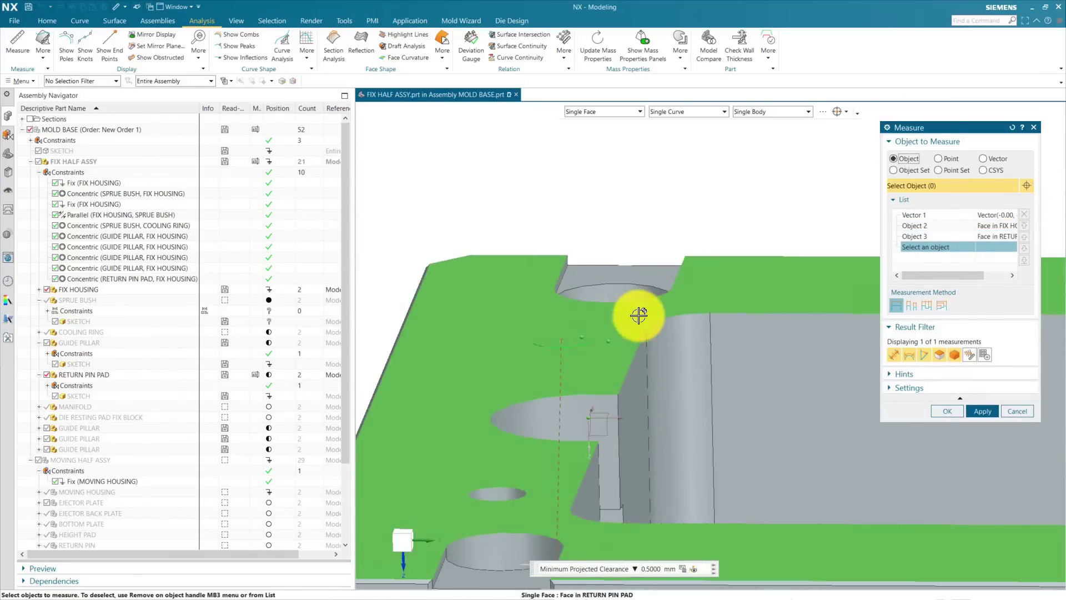
click(1012, 410)
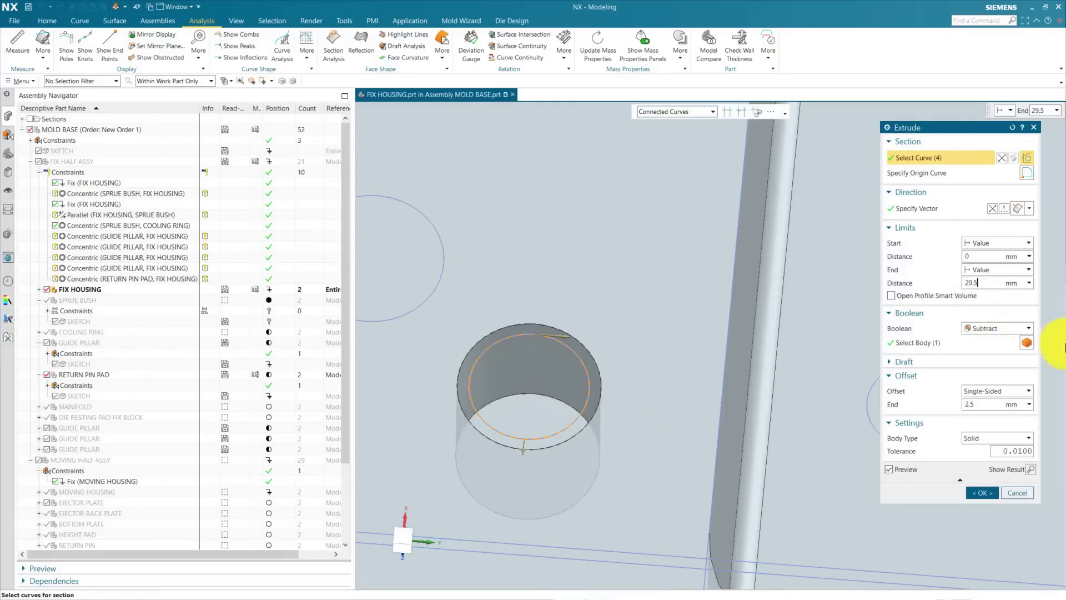
Step: Accept the FIX HOUSING pocket's subtracting extrude with a 29.5 mm end distance and 2.5 mm single-sided offset, and make MOLD BASE the work part
click(980, 492)
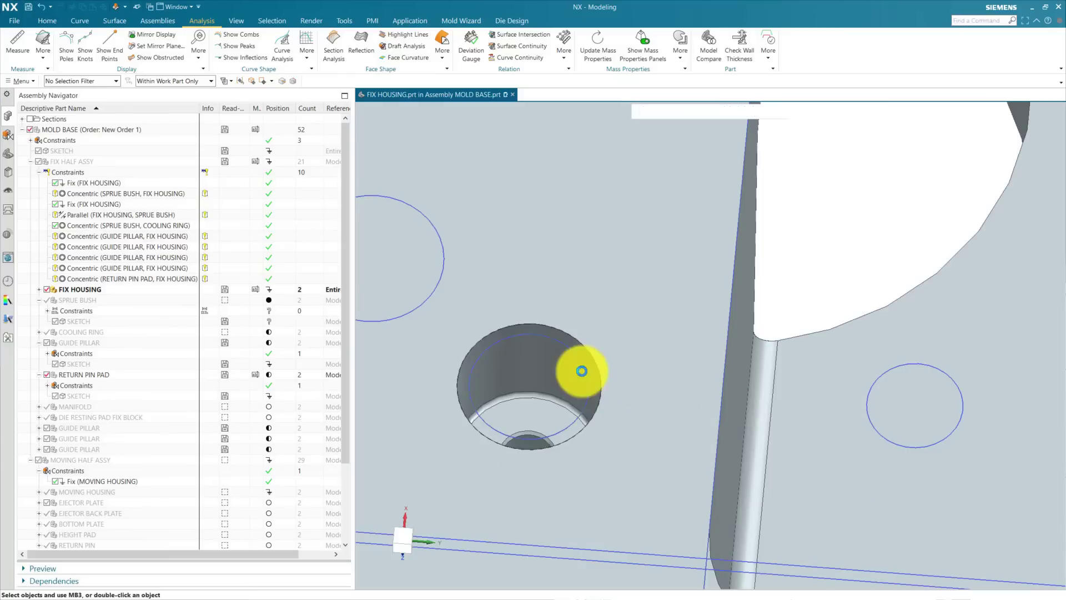
scroll(607, 428, down, 5)
scroll(605, 373, down, 6)
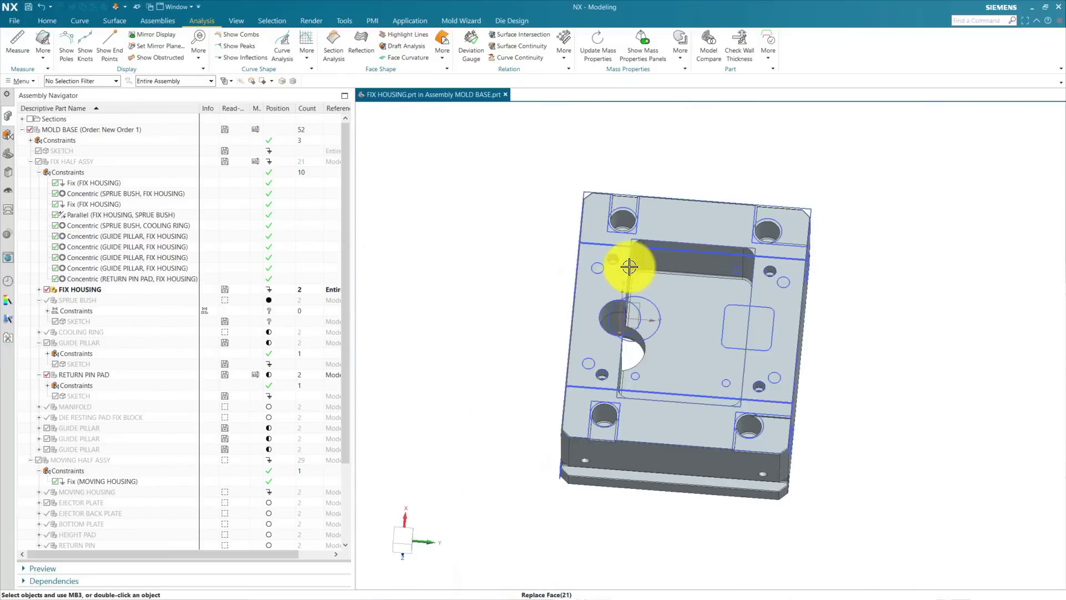
scroll(626, 261, up, 6)
click(75, 140)
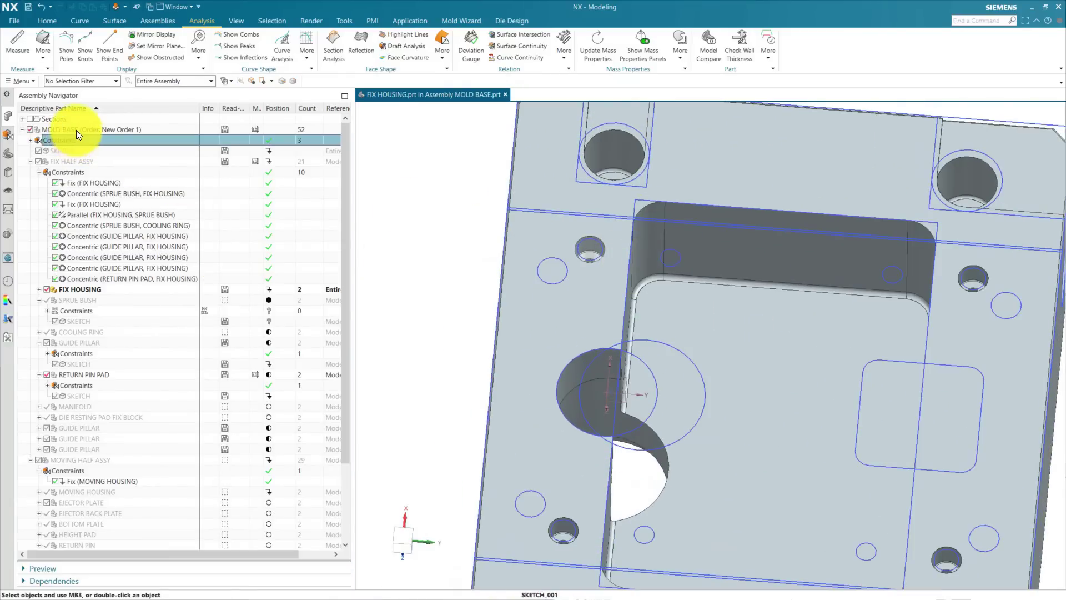
double_click(76, 130)
Step: Inspect how far the RETURN PIN PAD's end face stands out from the FIX HOUSING's large flat face
scroll(572, 311, up, 3)
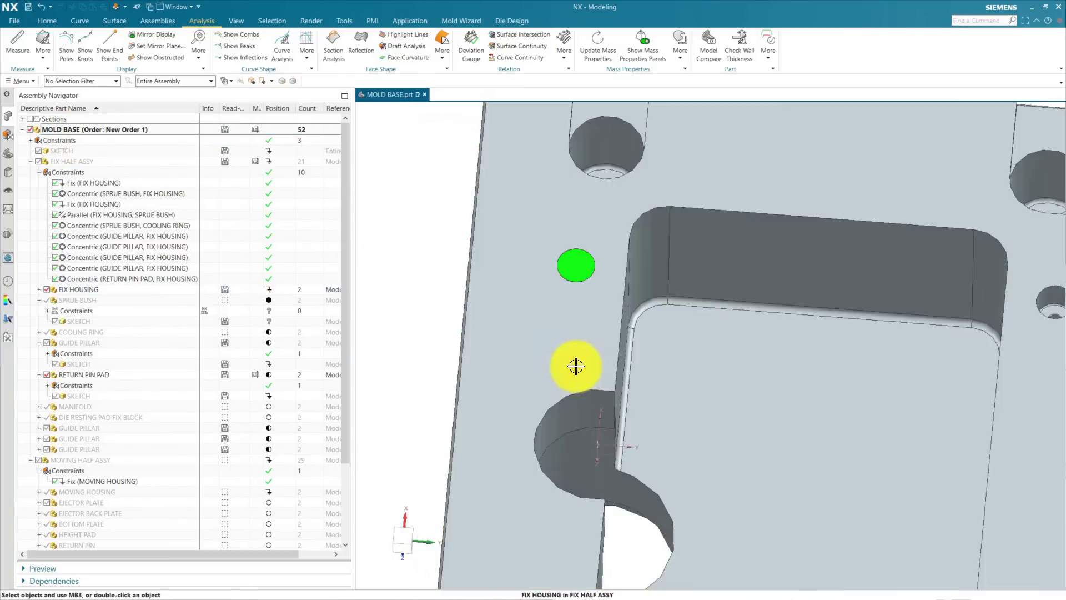
mouse_move(575, 366)
middle_down()
mouse_move(618, 329)
mouse_move(638, 352)
middle_up()
scroll(597, 349, up, 6)
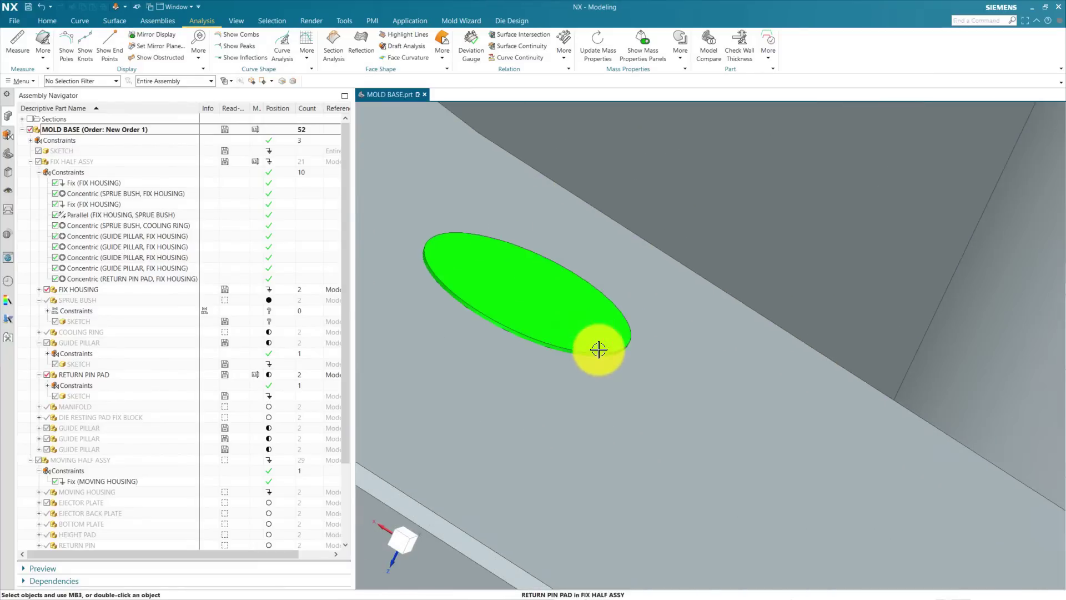
scroll(598, 349, down, 6)
middle_drag(921, 218, 554, 369)
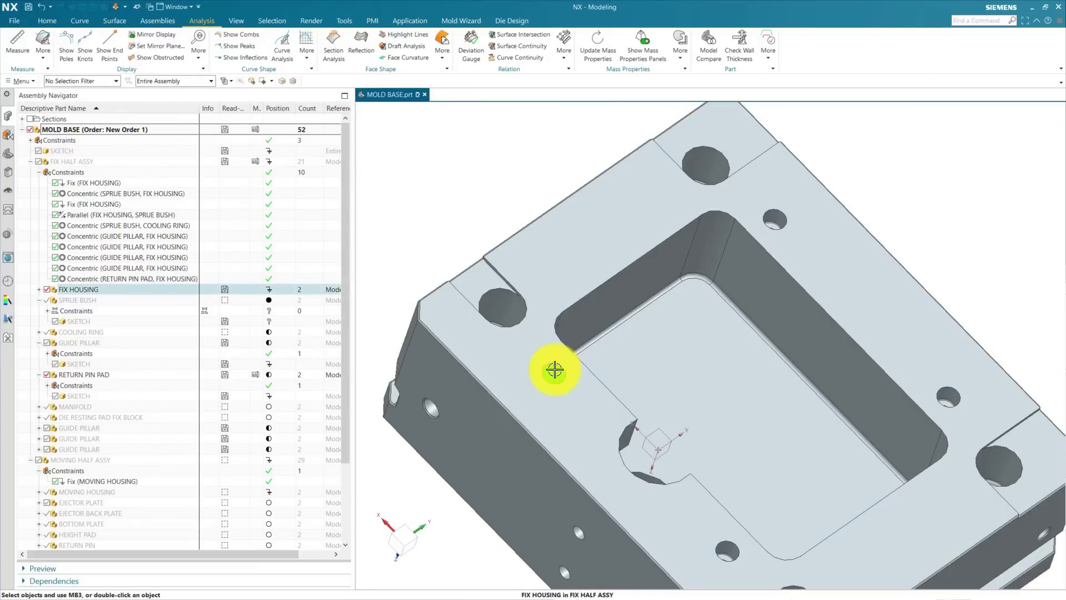
Step: Create three copies of the RETURN PIN PAD with Move Component in Copy mode, placing them freely around the outside of the FIX HOUSING
right_click(566, 370)
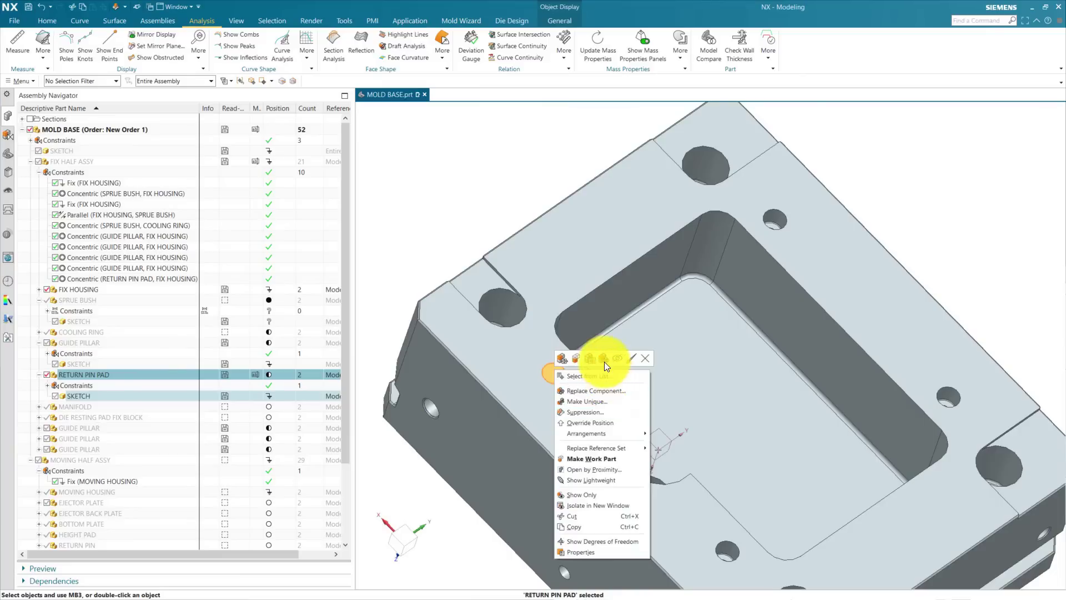
key(Escape)
key(ctrl+t)
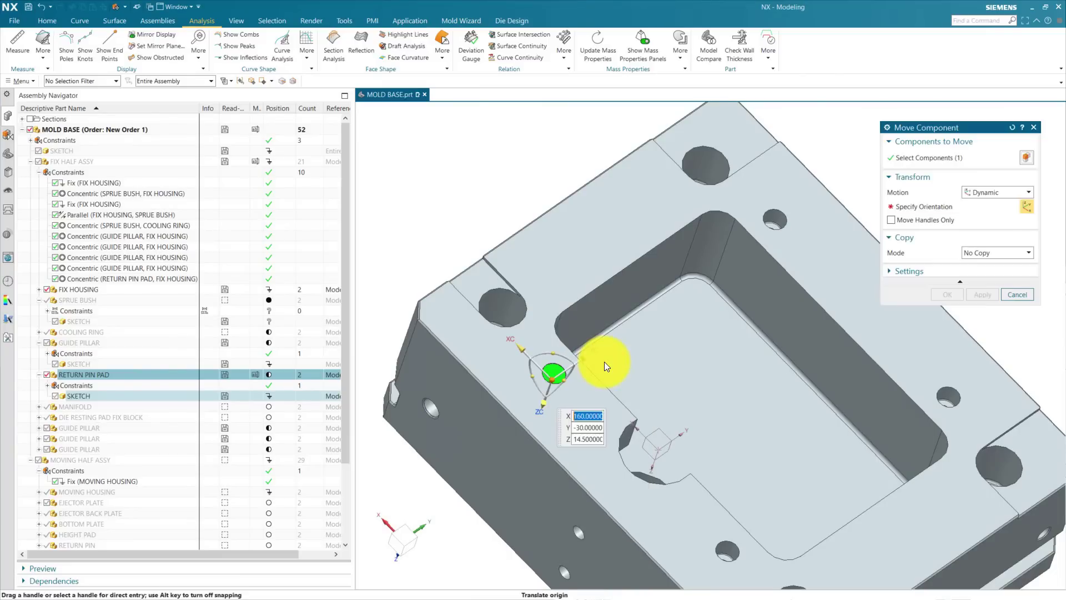
click(975, 251)
click(966, 275)
scroll(593, 346, down, 3)
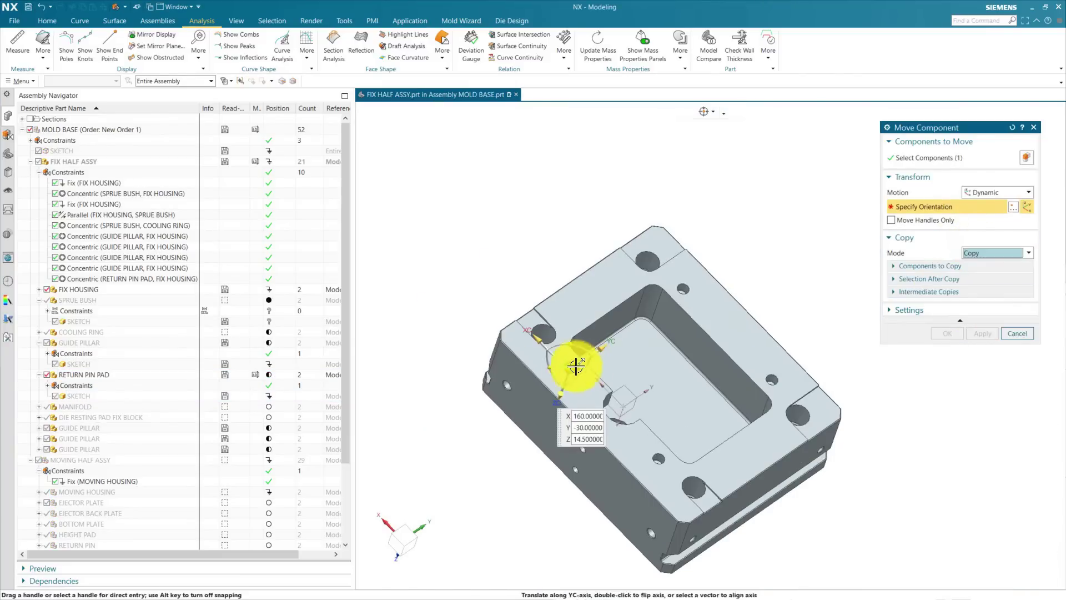
drag(571, 361, 837, 343)
drag(682, 518, 548, 527)
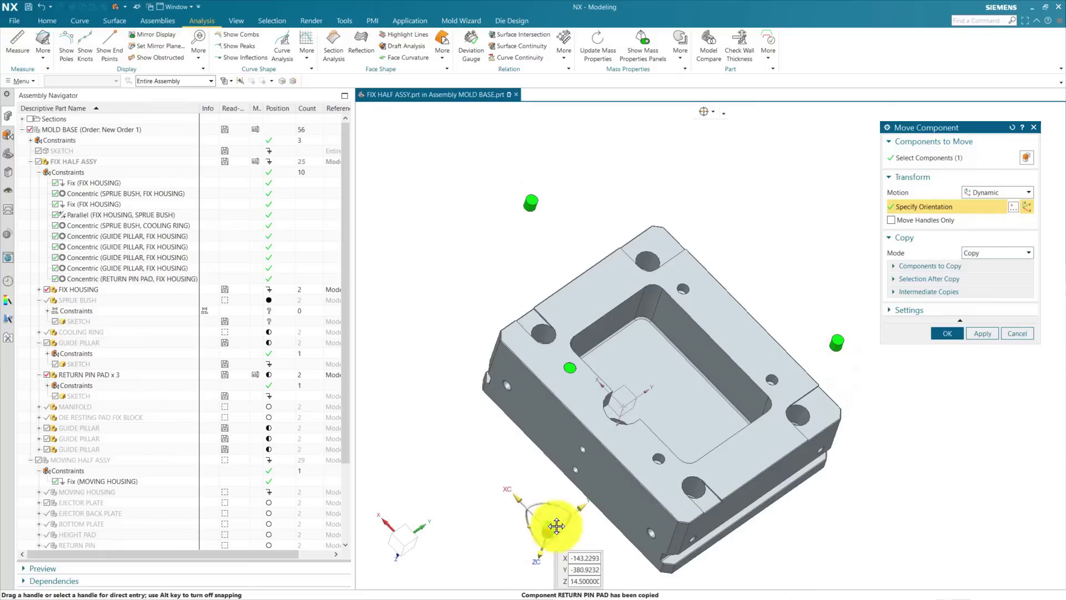
click(947, 333)
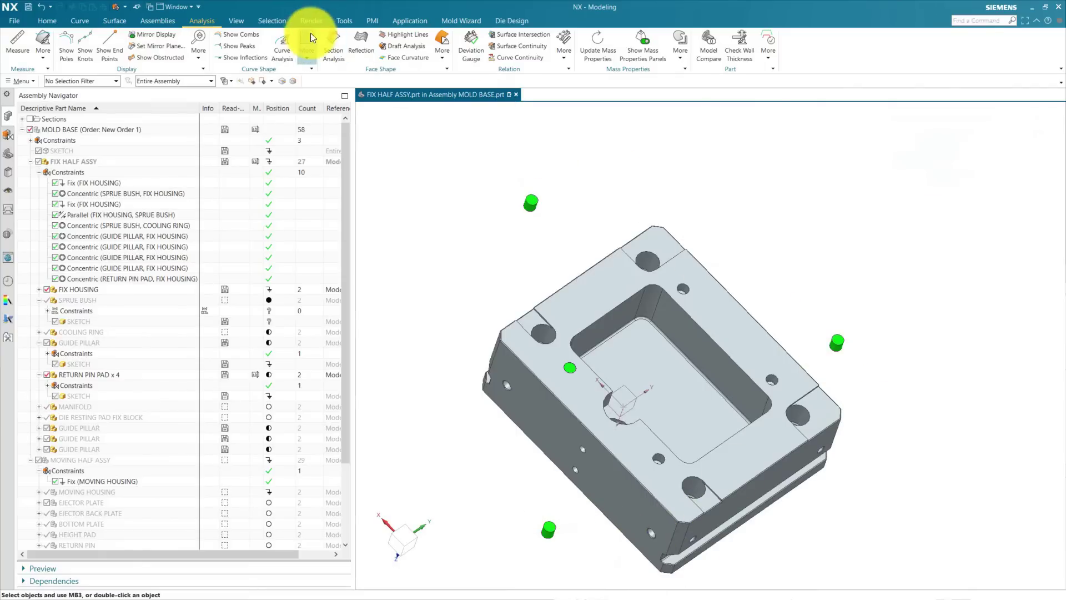
Step: Add a Concentric constraint between the first RETURN PIN PAD copy's chamfered end edge and the floor edge of the FIX HOUSING's +X, +Y pocket
click(153, 21)
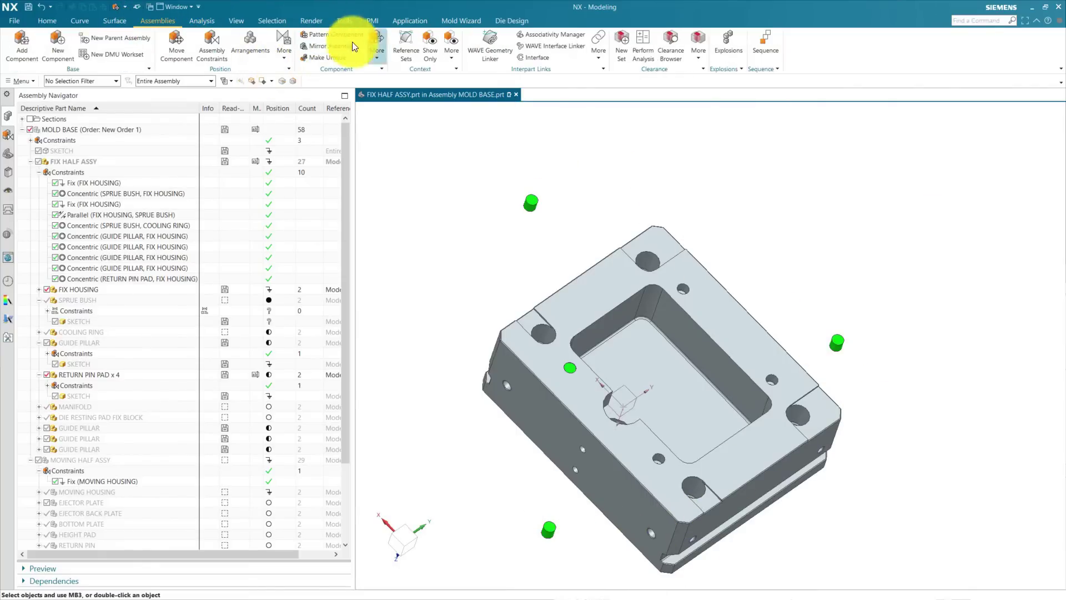
click(217, 48)
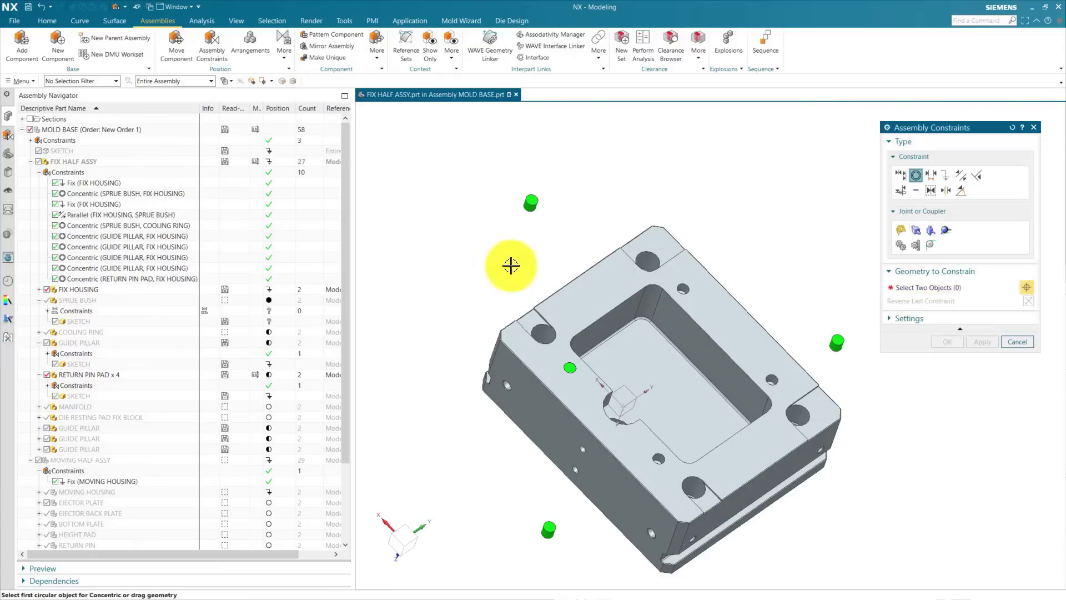
middle_drag(512, 264, 509, 227)
scroll(381, 419, up, 10)
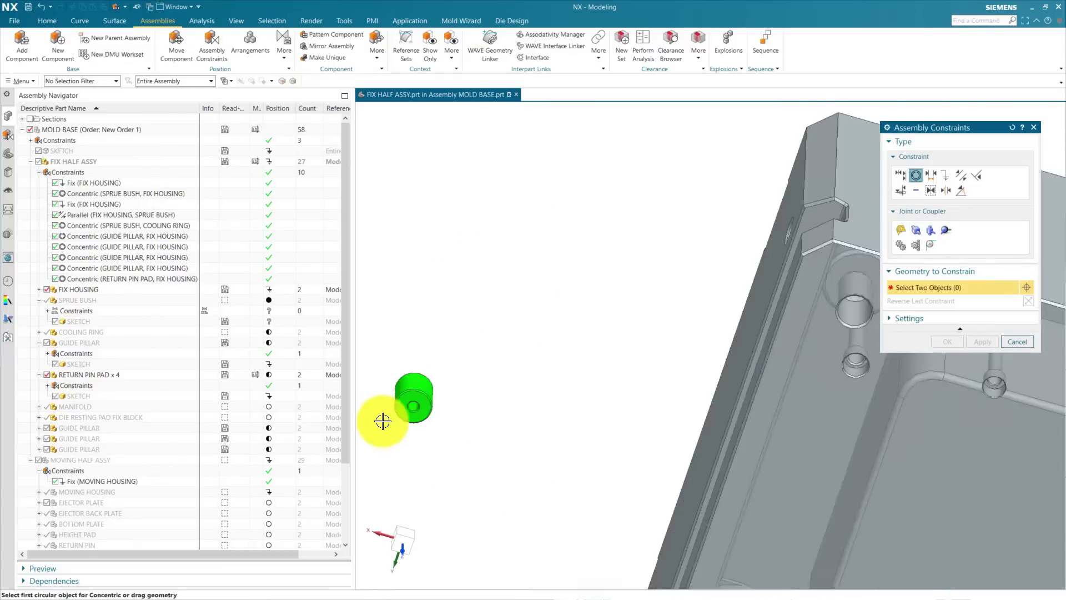
click(429, 313)
scroll(500, 257, down, 10)
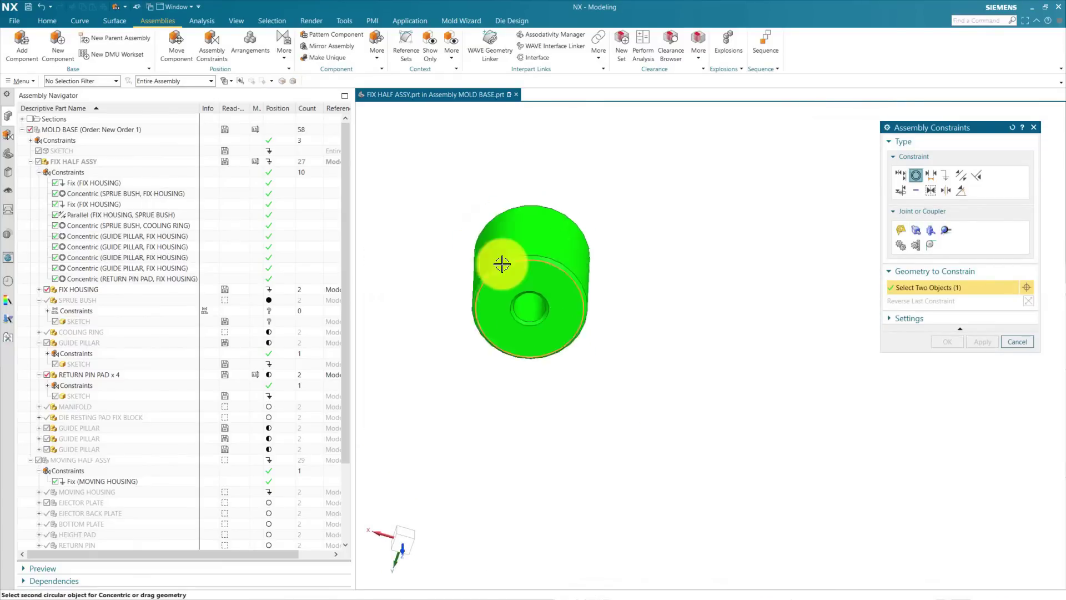
middle_drag(593, 221, 672, 228)
scroll(606, 143, up, 10)
scroll(606, 144, up, 5)
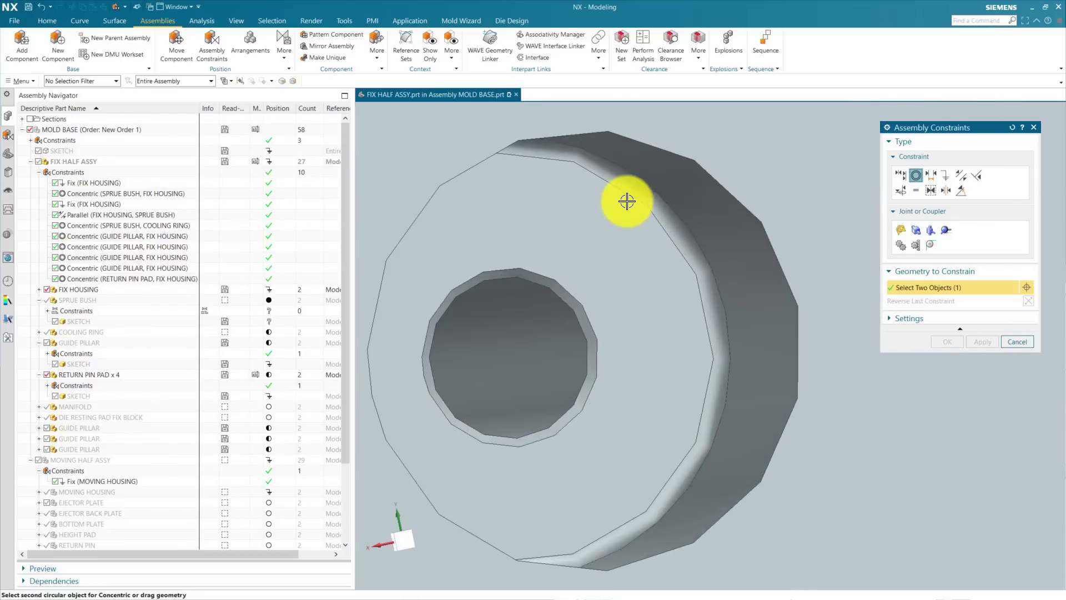
click(626, 193)
click(983, 341)
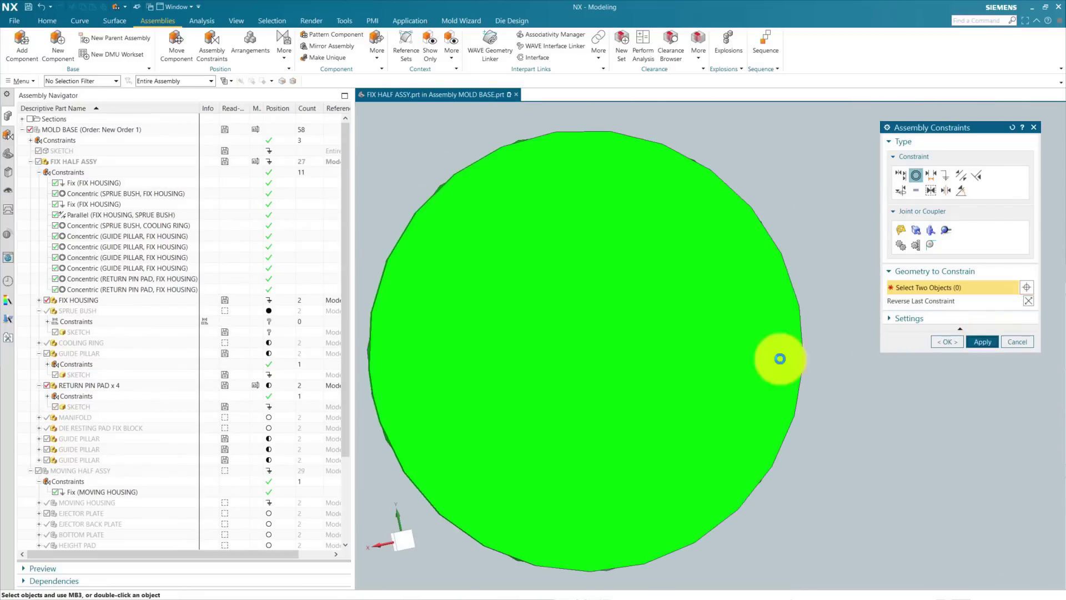
Step: Constrain the second RETURN PIN PAD copy's chamfered end edge concentric with the floor edge of the FIX HOUSING's -X, +Y pocket
scroll(717, 352, down, 15)
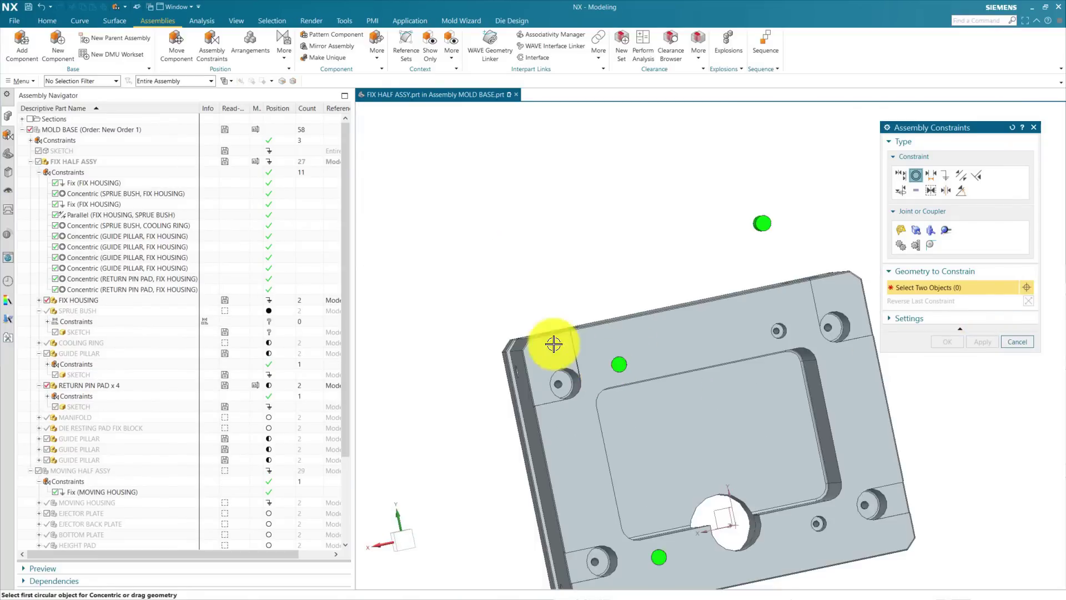
middle_drag(681, 345, 631, 362)
scroll(593, 321, up, 10)
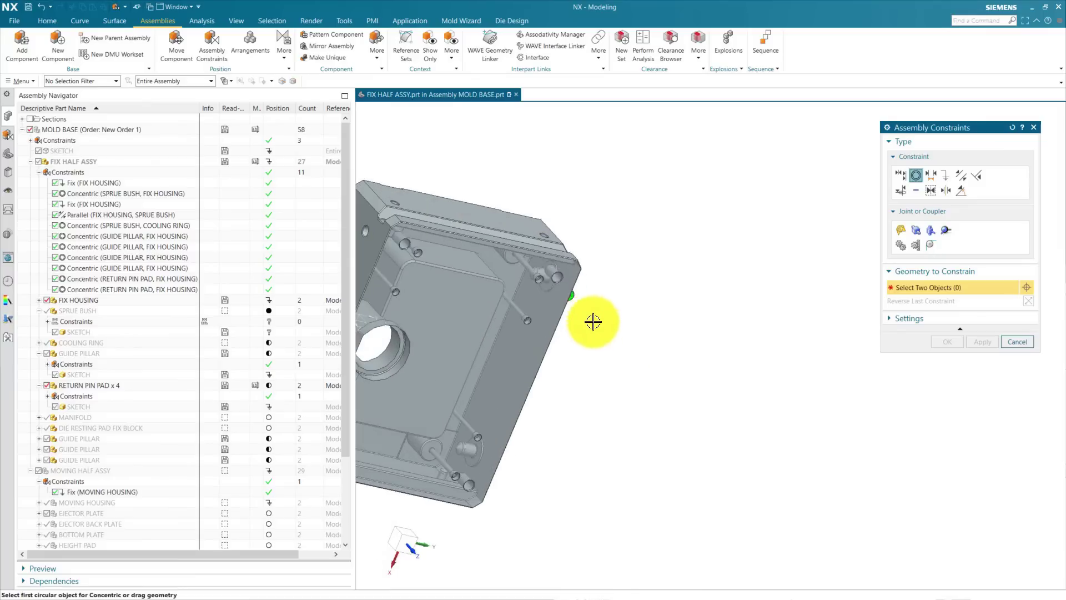
middle_drag(555, 298, 599, 282)
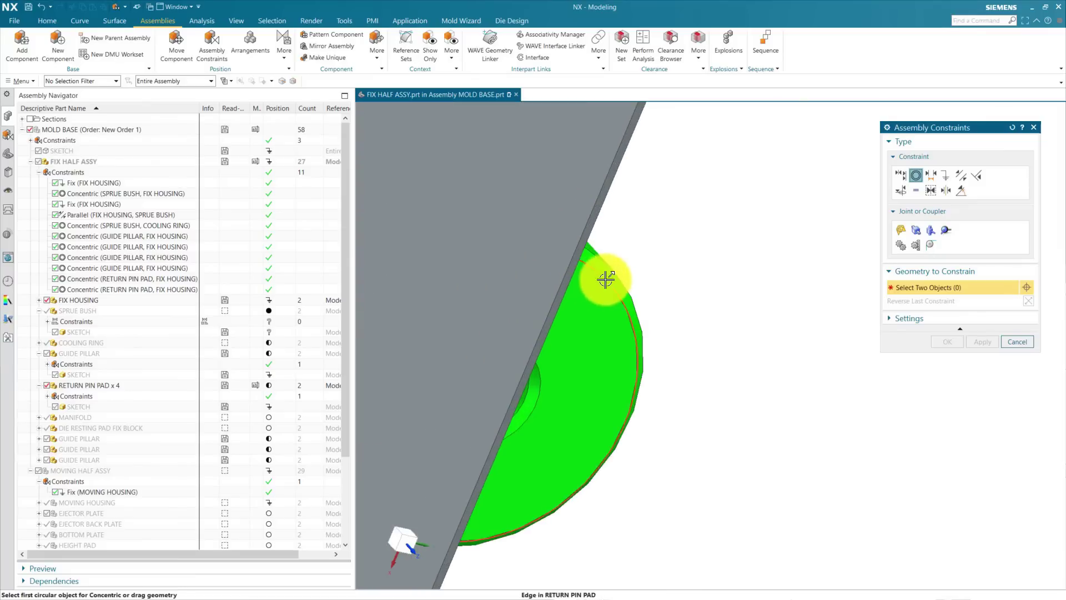
click(606, 279)
scroll(676, 347, down, 12)
middle_drag(690, 290, 778, 395)
scroll(647, 303, up, 10)
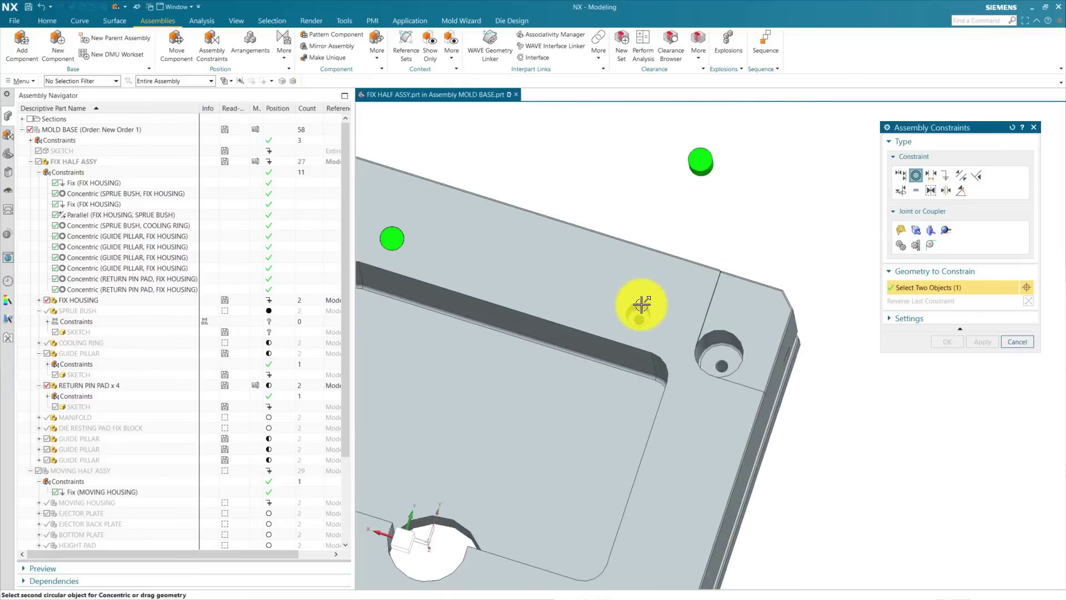
scroll(641, 304, up, 8)
click(591, 327)
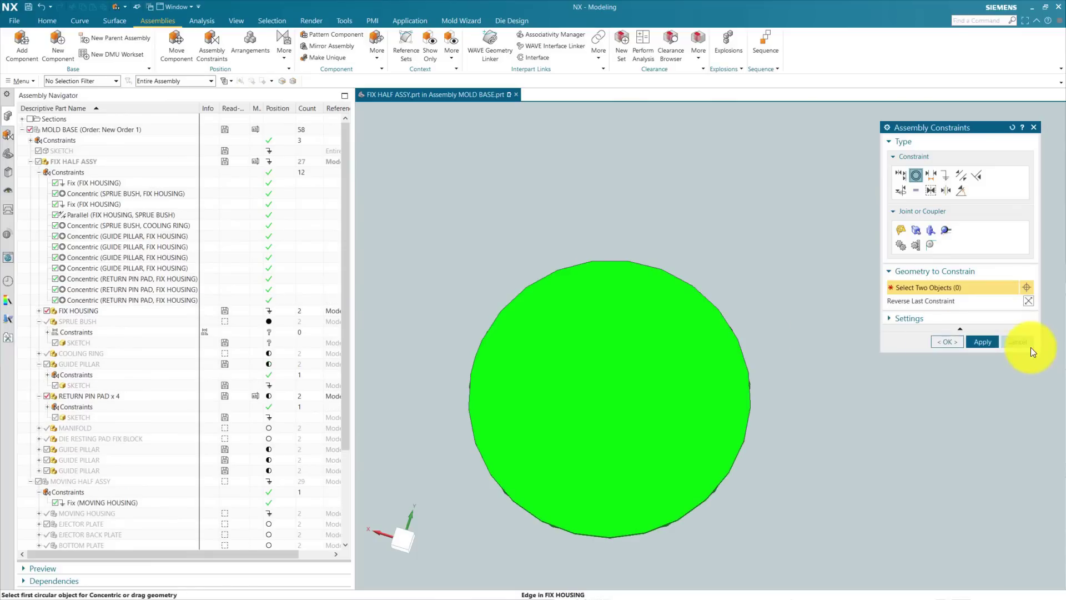
Step: Constrain the third RETURN PIN PAD copy concentric with the floor edge of the remaining FIX HOUSING pocket and finish the assembly constraints
scroll(762, 300, down, 10)
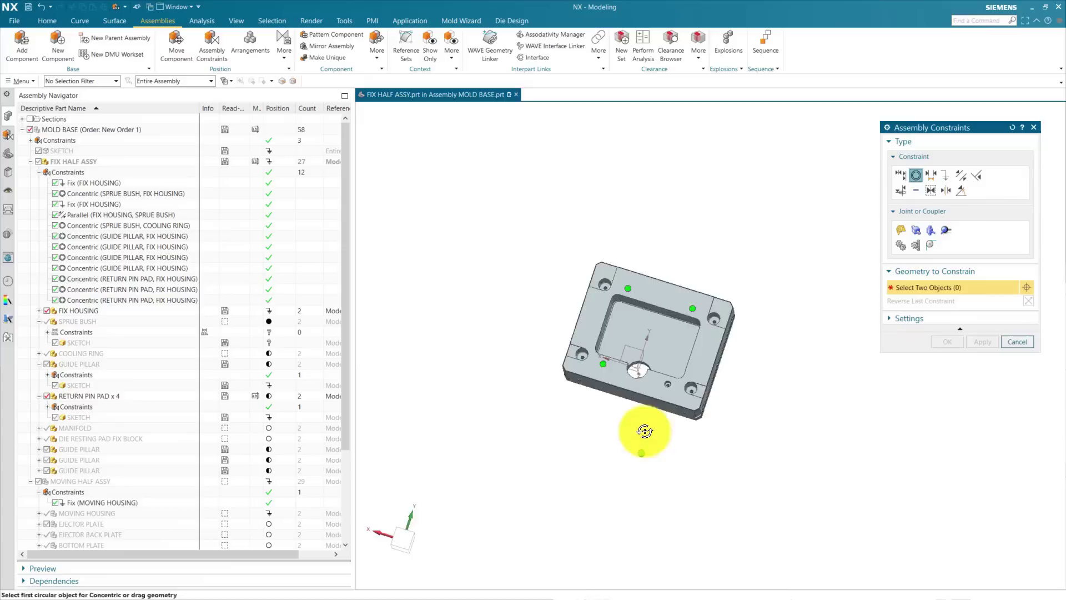
middle_drag(644, 430, 572, 348)
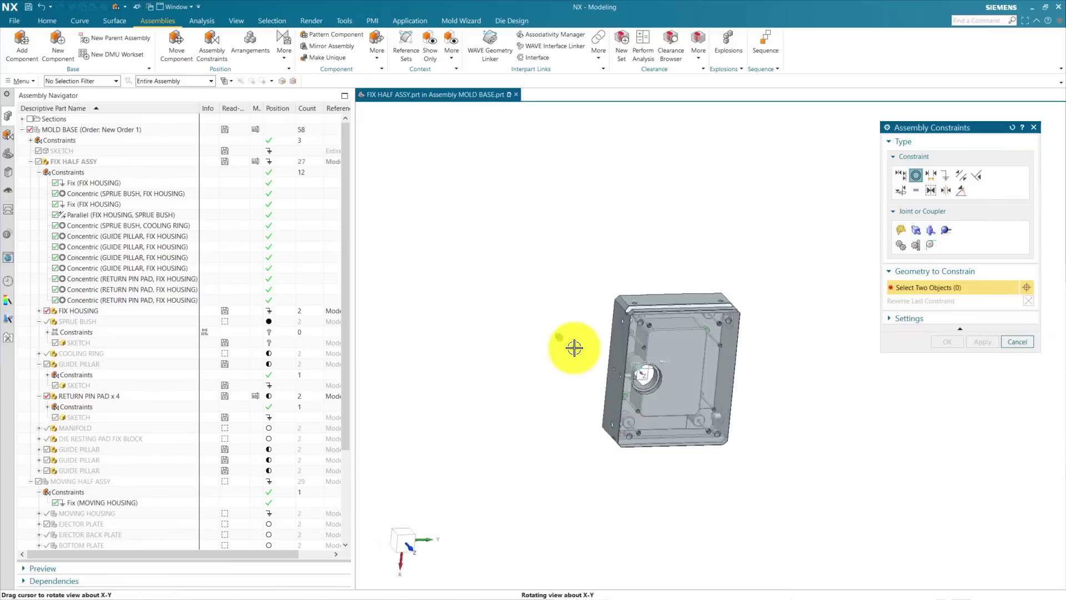
scroll(661, 367, up, 10)
scroll(554, 328, up, 8)
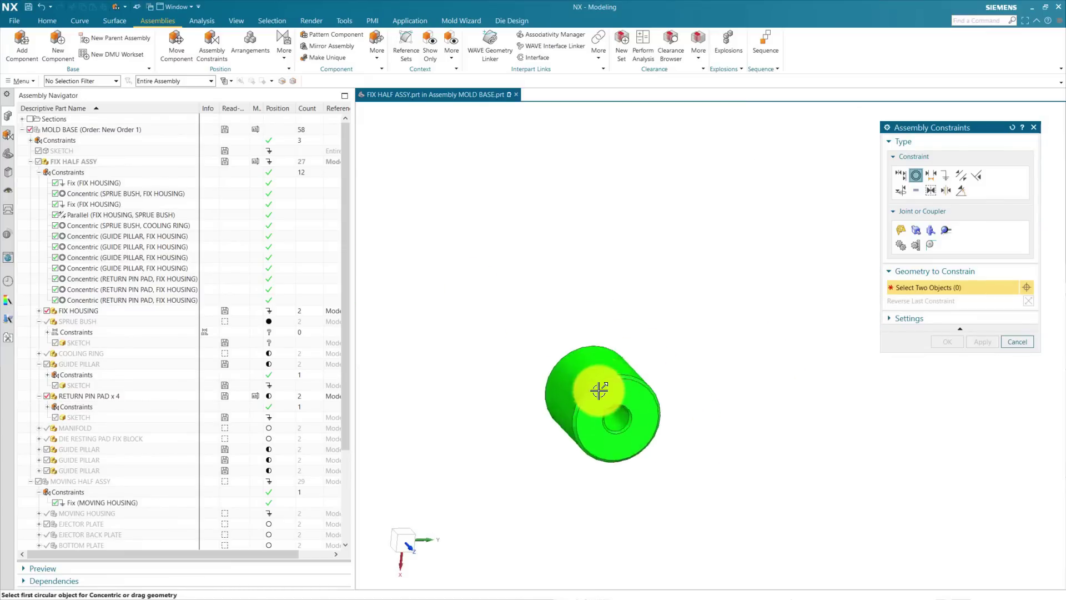
click(650, 348)
scroll(529, 329, down, 10)
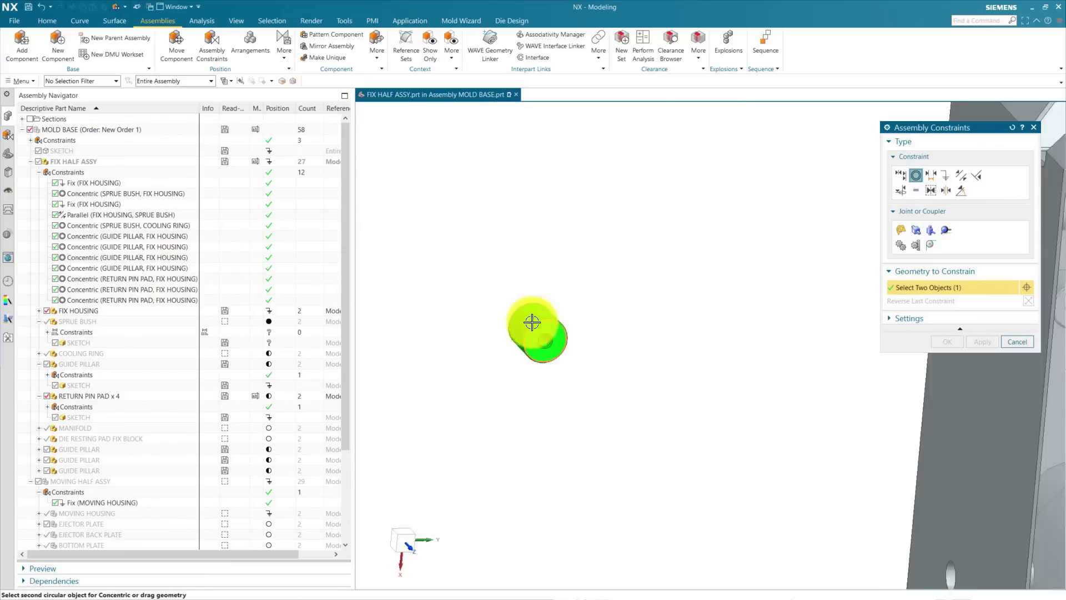
middle_drag(571, 350, 816, 383)
scroll(631, 376, up, 15)
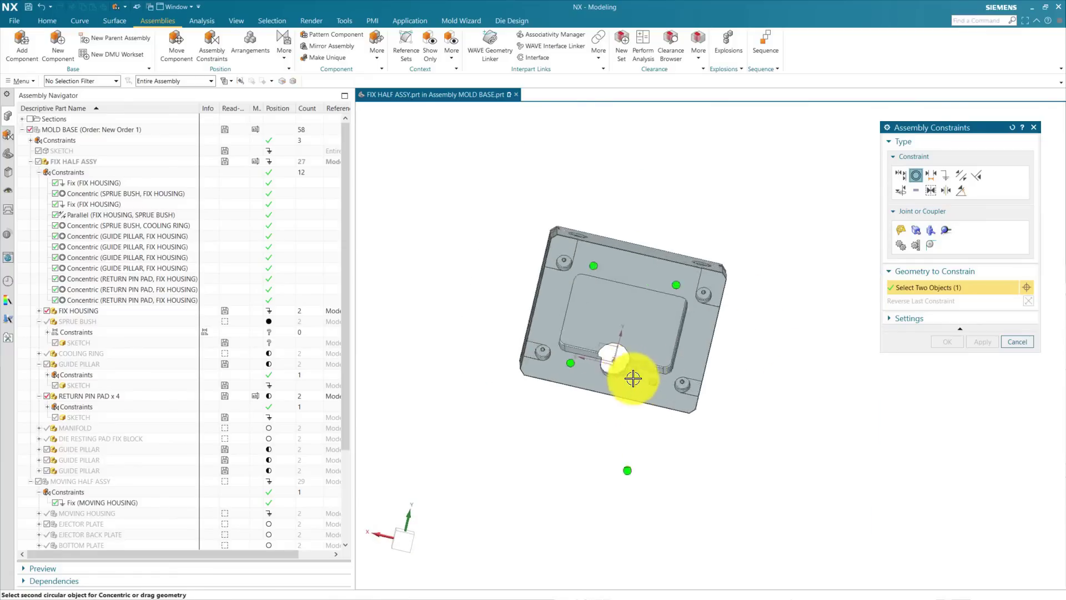
click(587, 434)
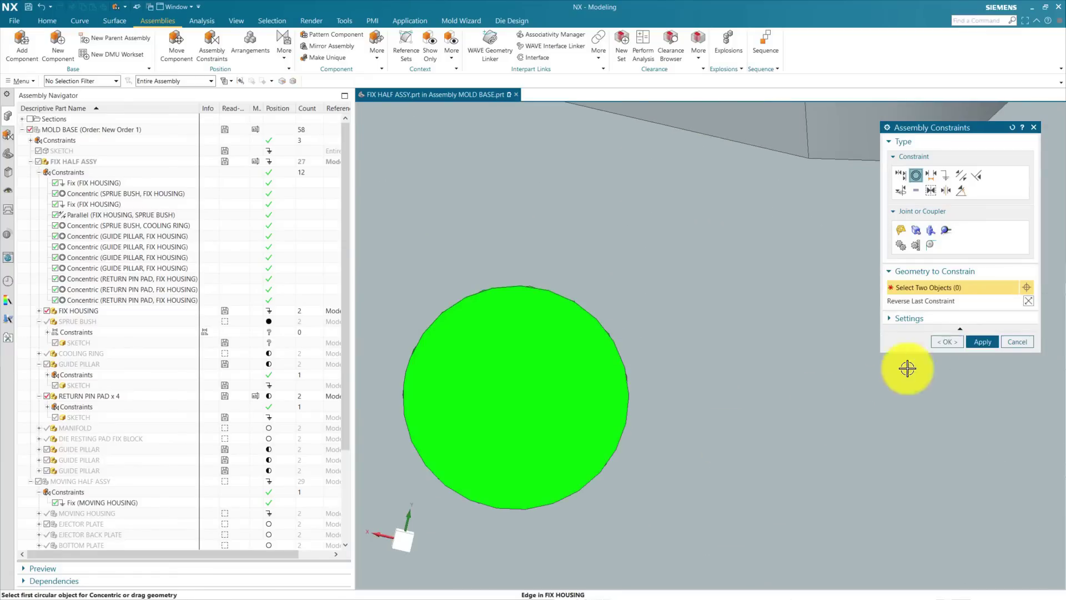
click(947, 342)
Step: Pack the GUIDE PILLAR components into one assembly tree entry and show all four pillars in the FIX HOUSING
scroll(735, 428, down, 5)
scroll(735, 427, down, 5)
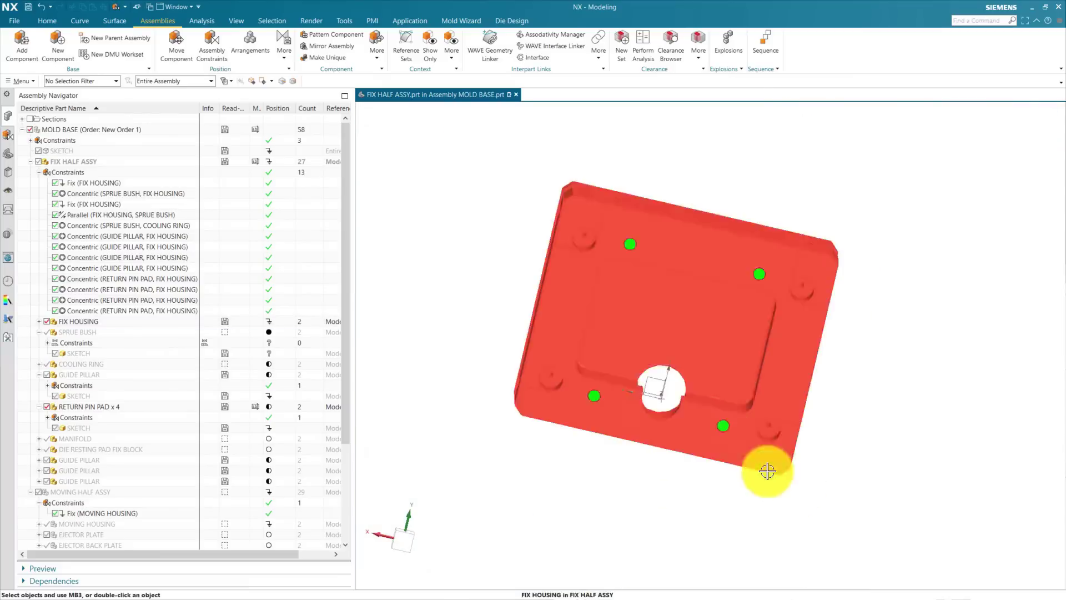
mouse_move(766, 466)
middle_down()
mouse_move(714, 452)
mouse_move(770, 472)
middle_up()
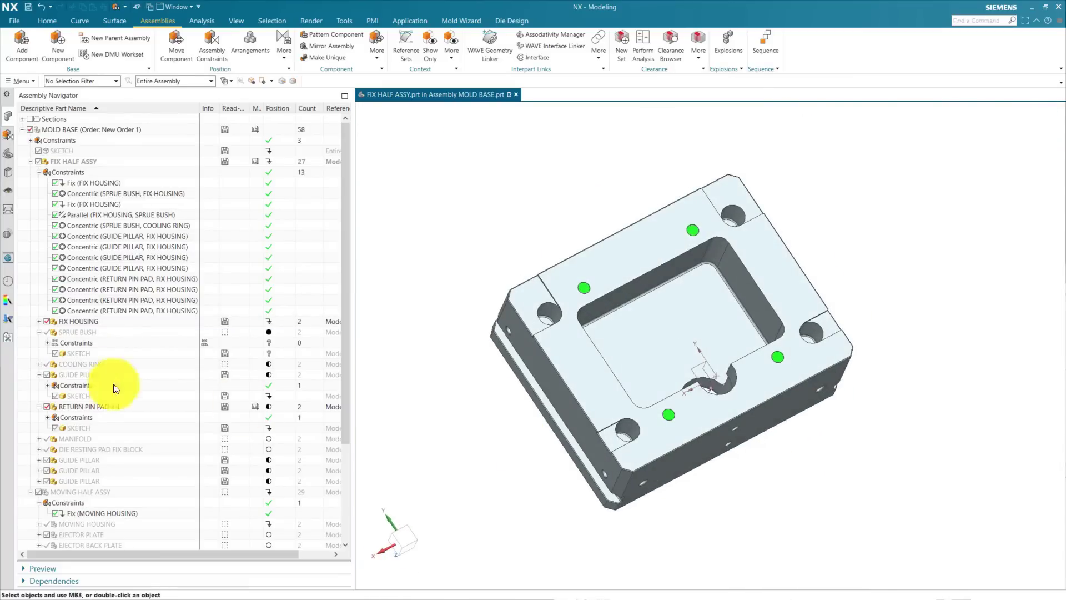
click(47, 376)
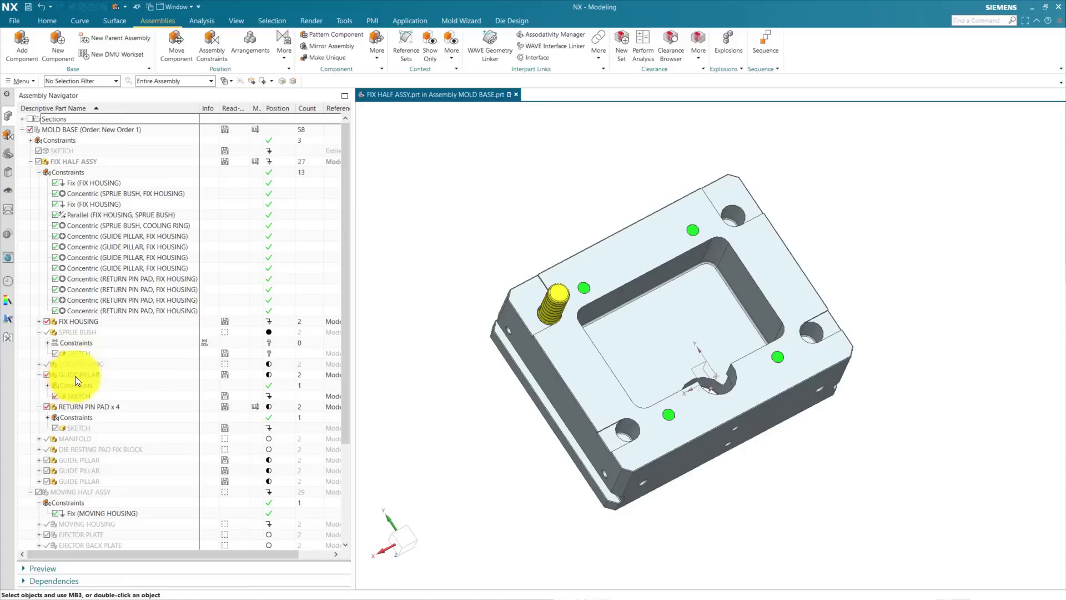
click(79, 375)
right_click(79, 374)
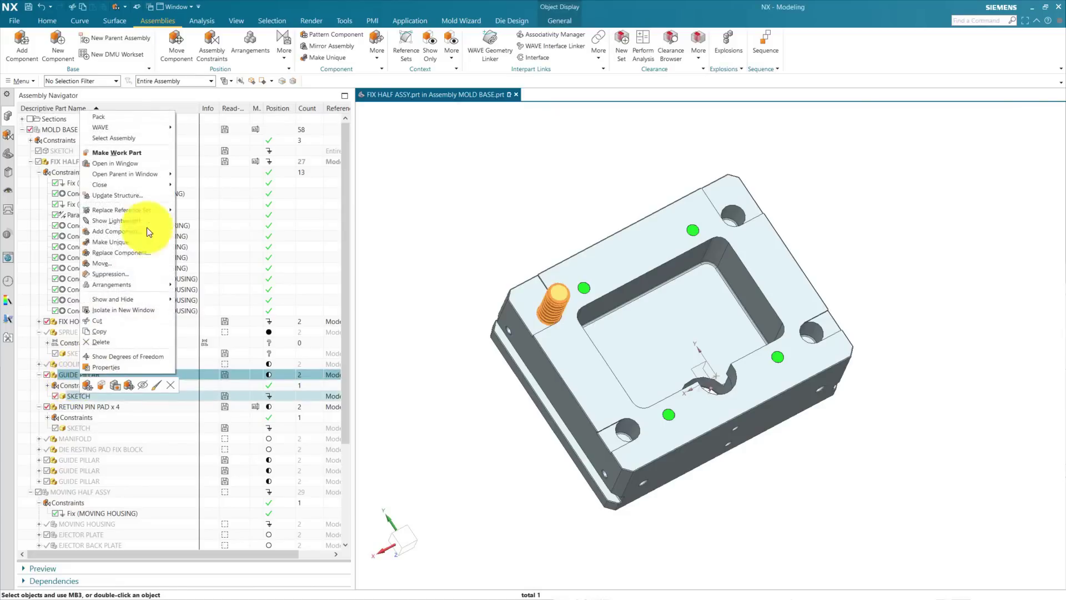
click(105, 117)
click(46, 376)
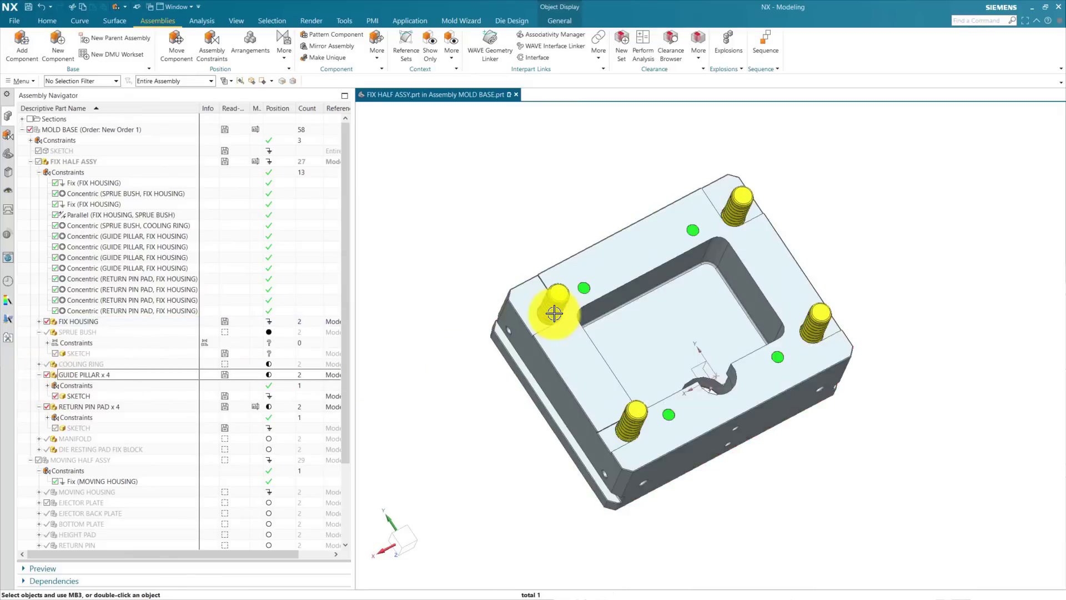
scroll(566, 314, up, 3)
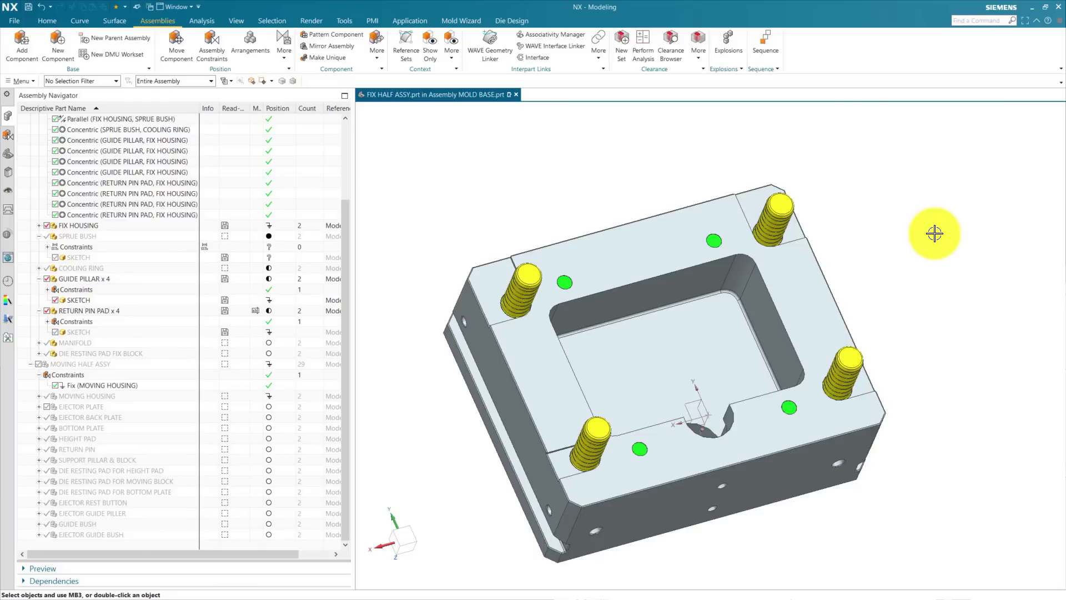
key(Escape)
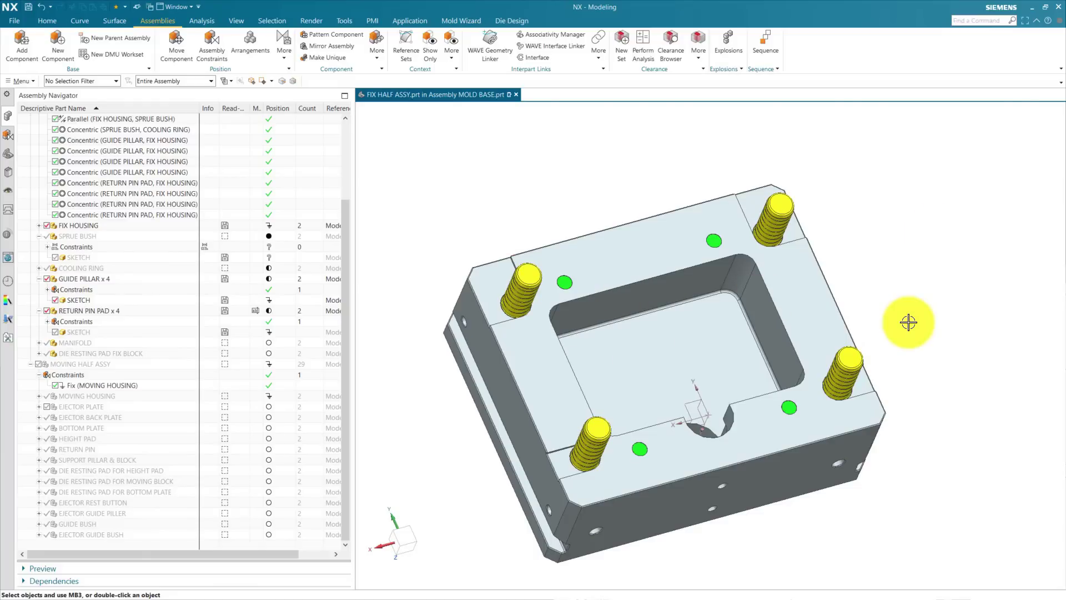